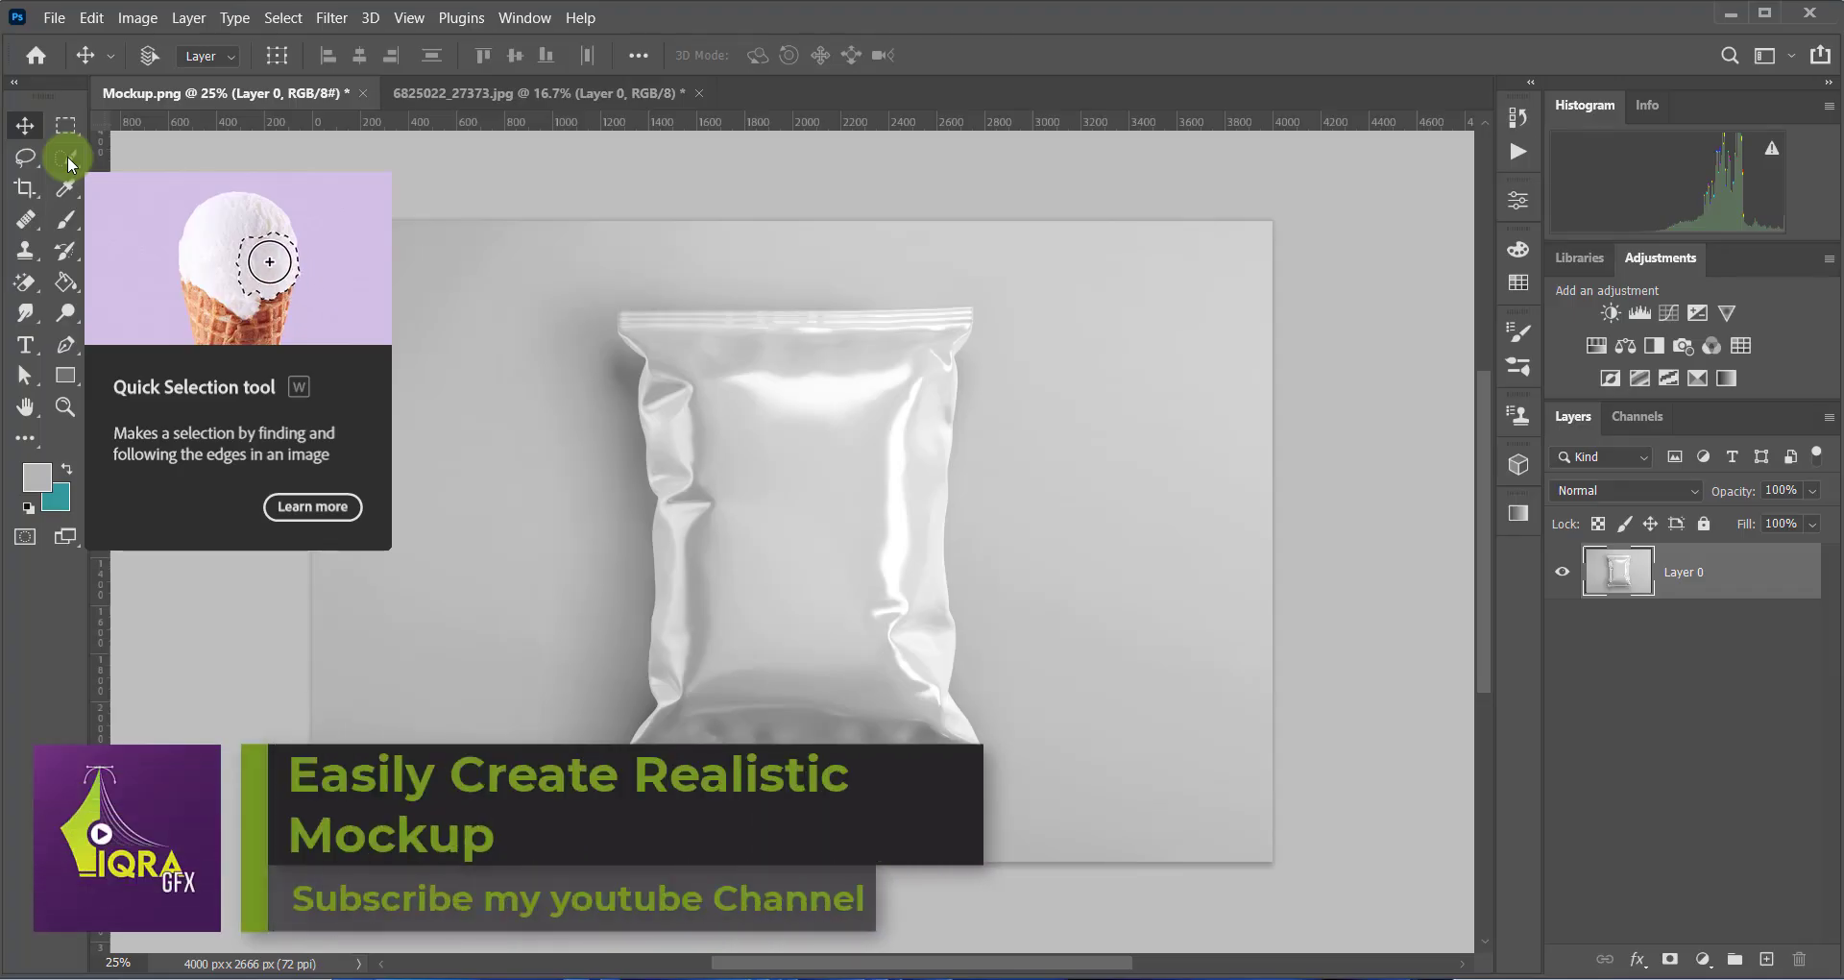
- Select the bag with Select Subject and copy it onto its own Layer 1
{"action": "left_click", "coordinate": [67, 159]}
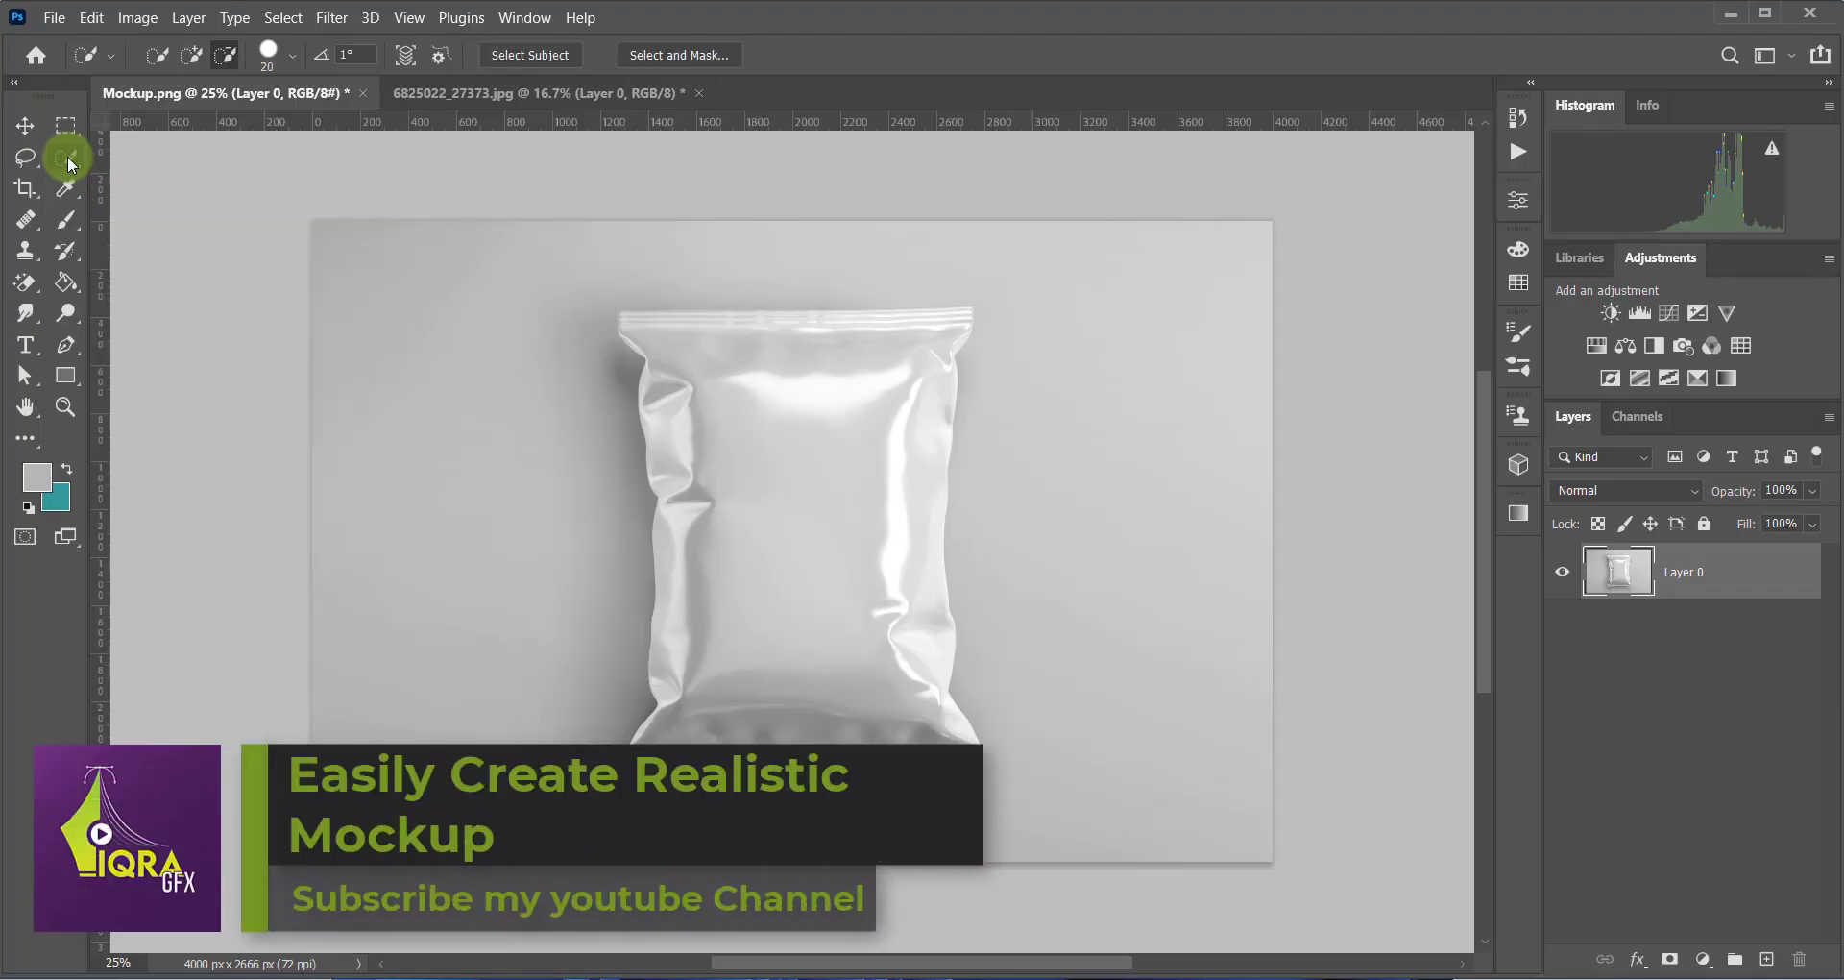
{"action": "left_click", "coordinate": [563, 61]}
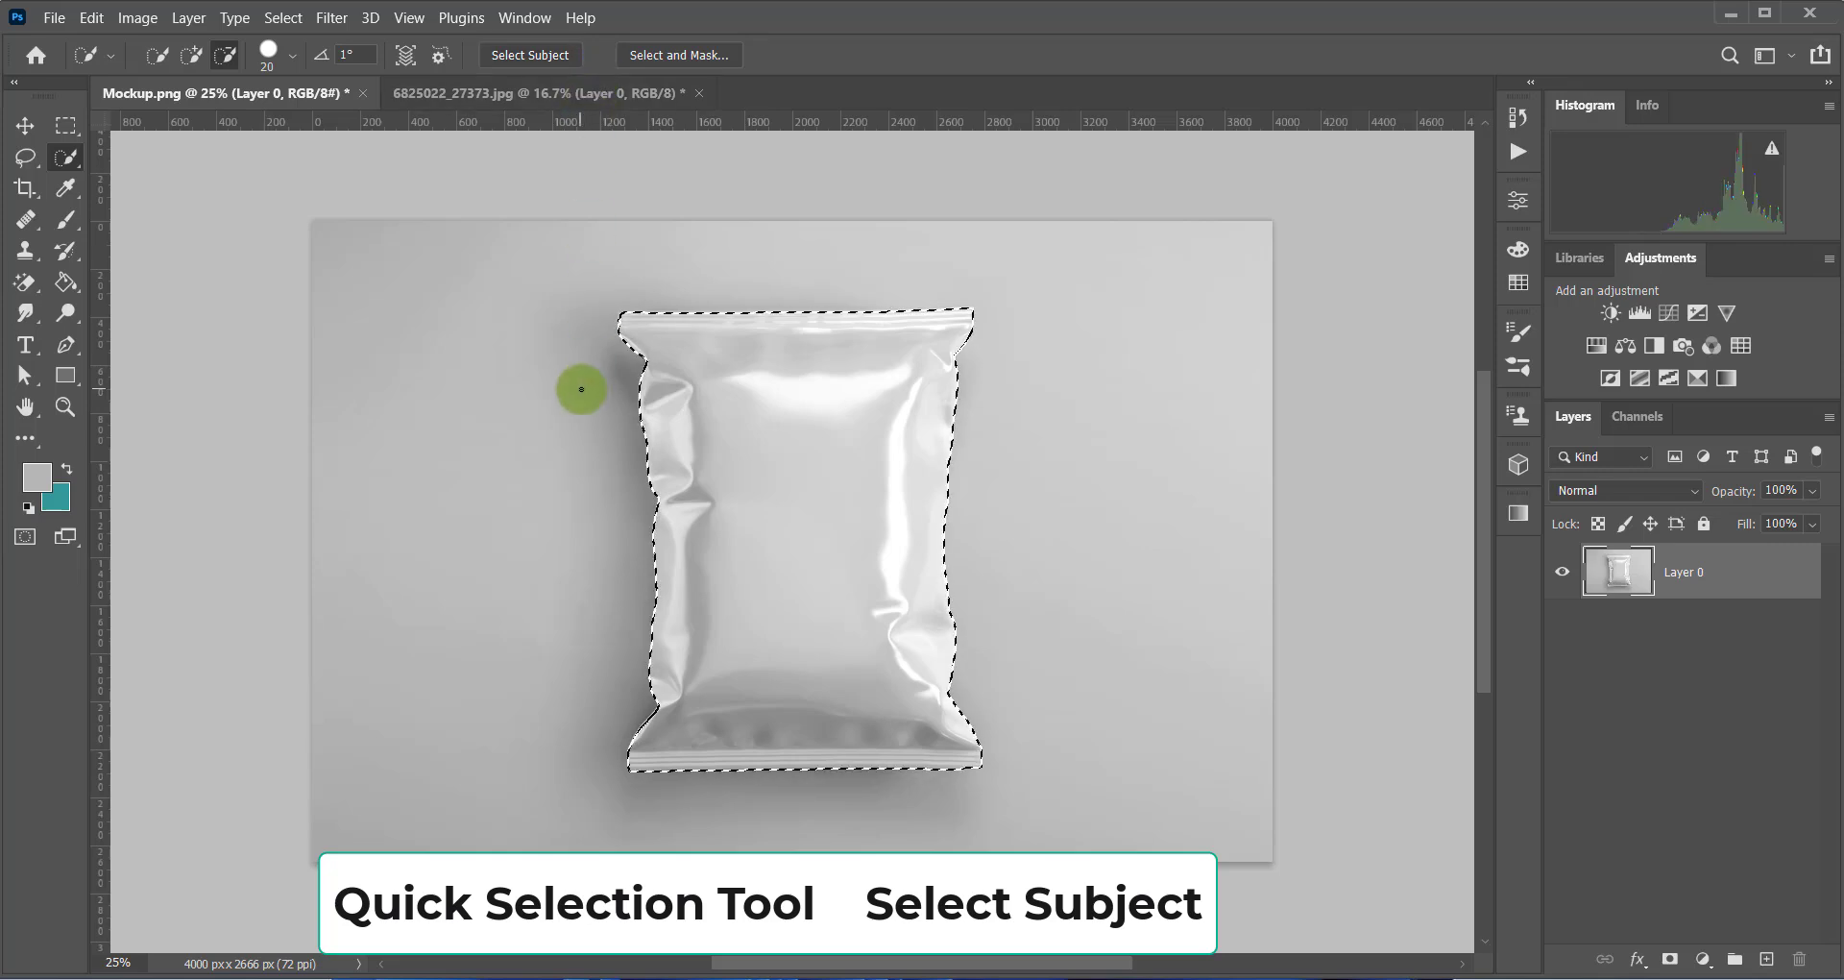
{"action": "key", "text": "ctrl+j"}
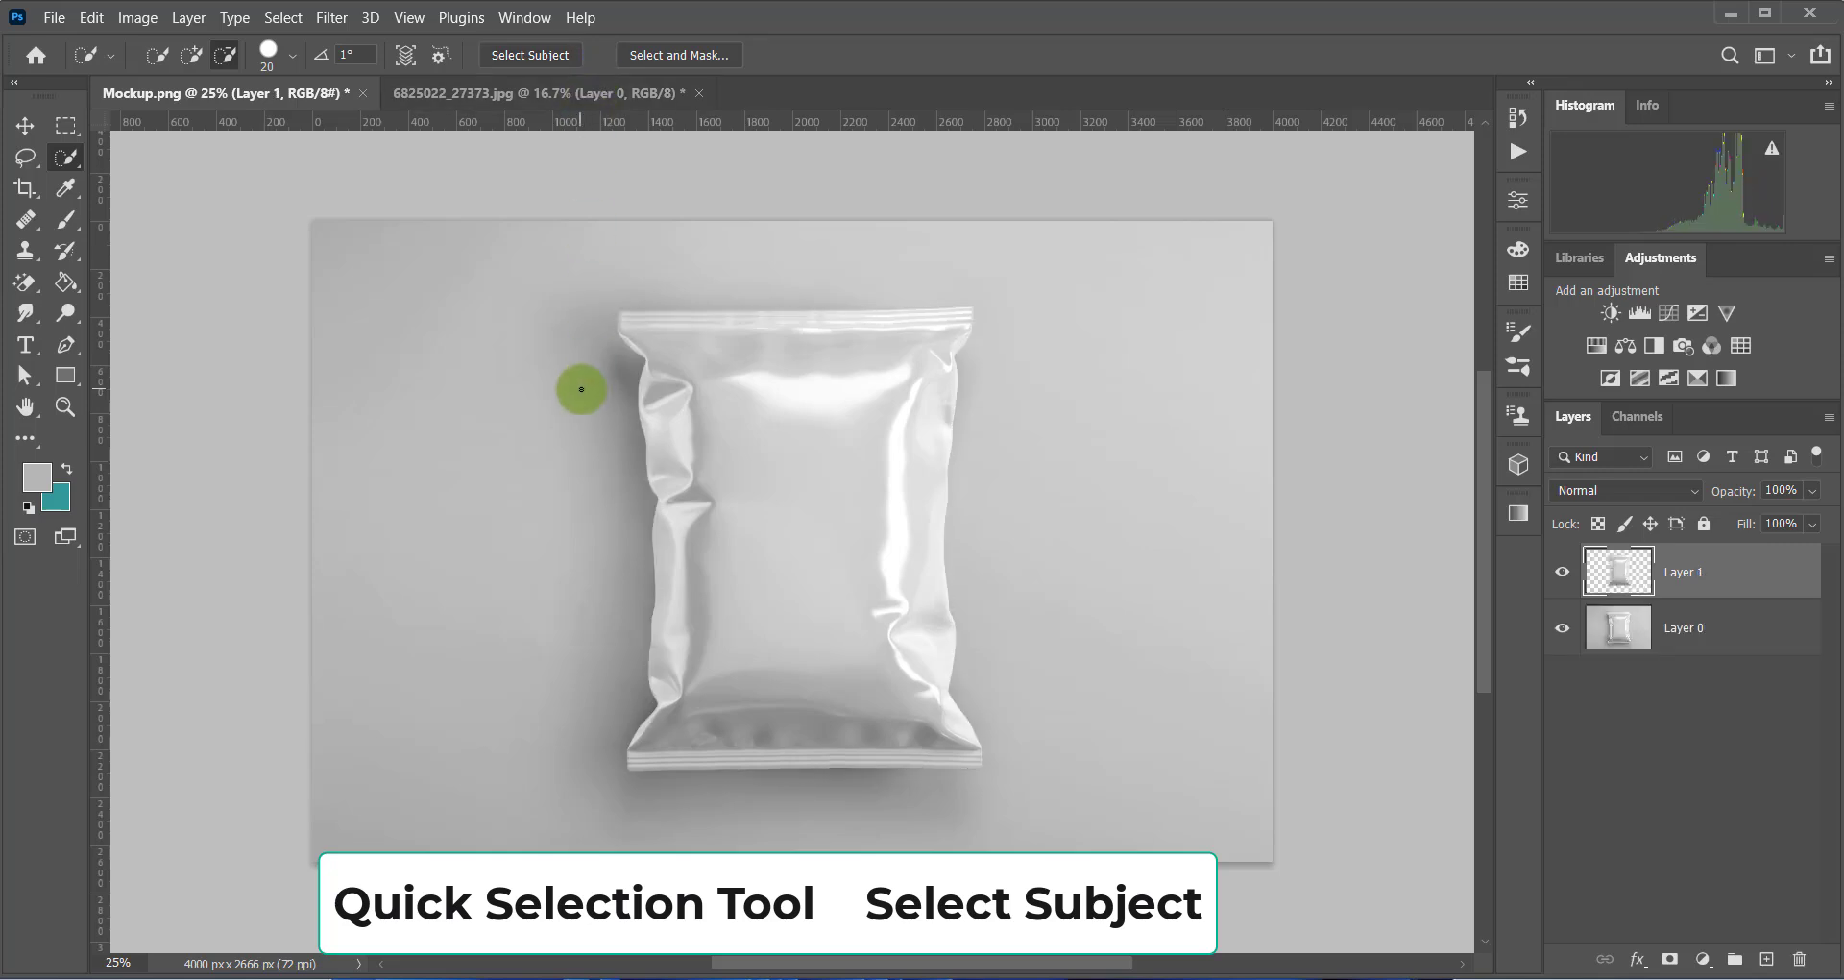
- Make four more copies of the bag layer, hide them, and select Layer 1
{"action": "key", "text": "ctrl+j"}
{"action": "key", "text": "ctrl+j"}
{"action": "key", "text": "ctrl+j"}
{"action": "key", "text": "ctrl+j"}
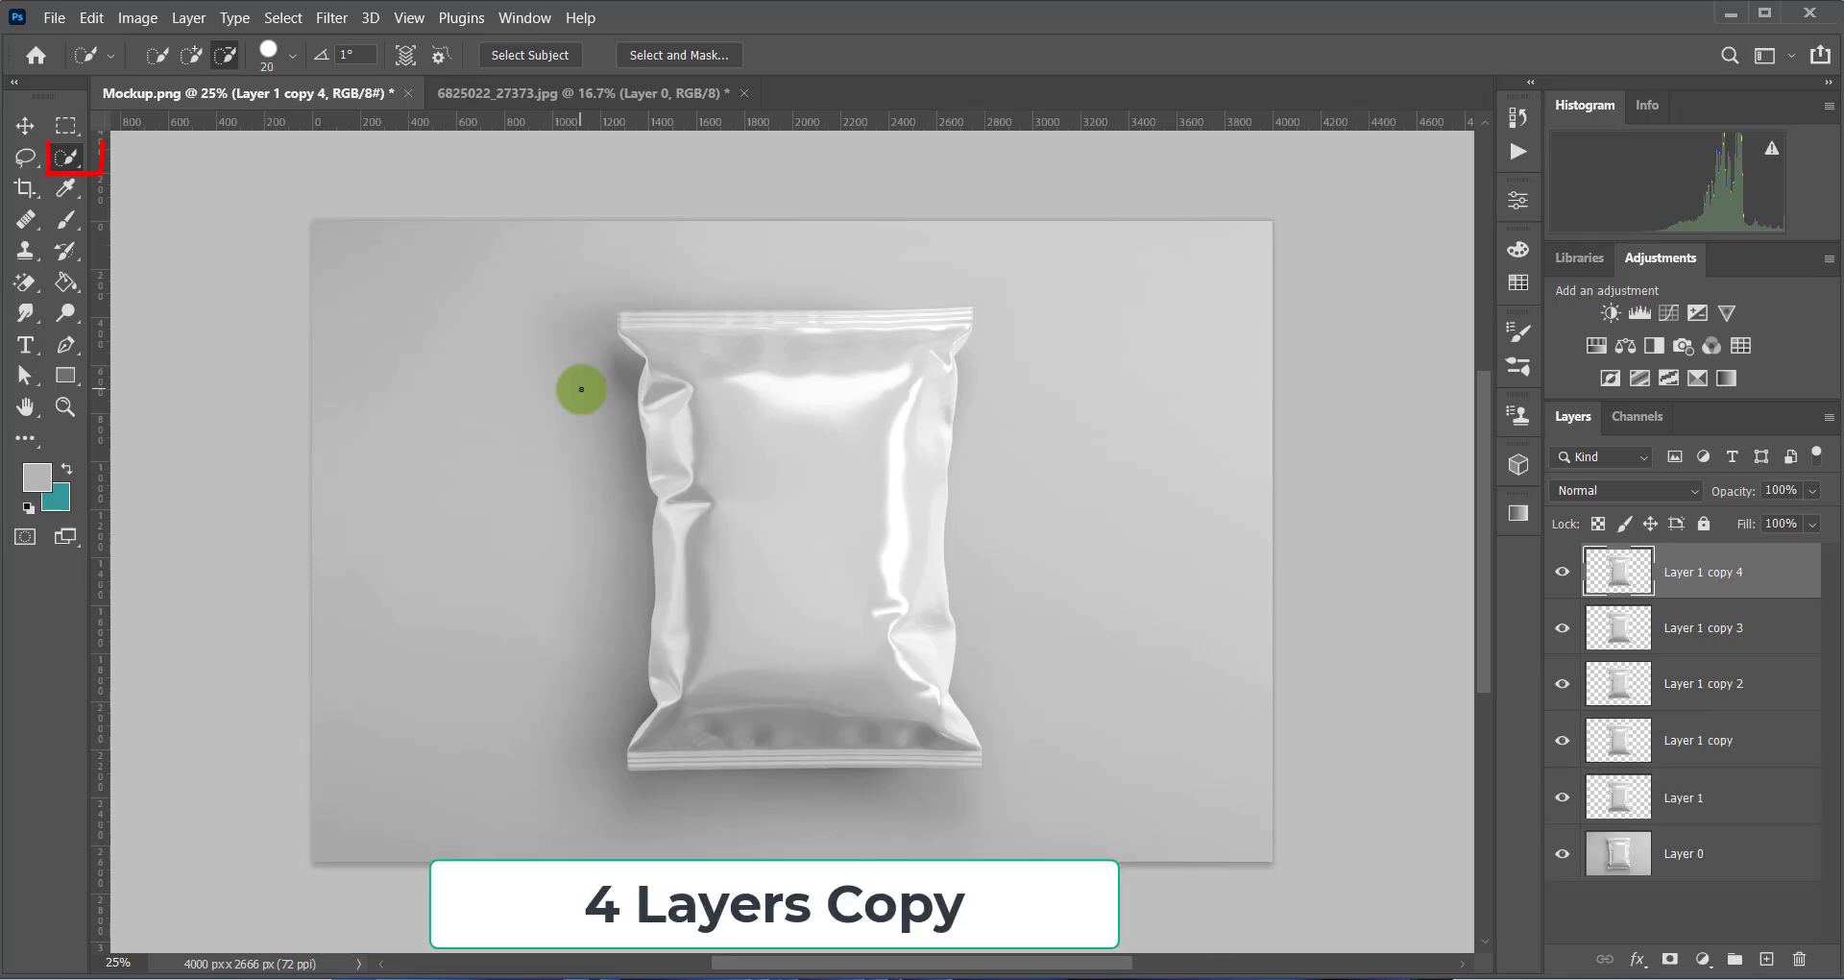
{"action": "left_click", "coordinate": [33, 119]}
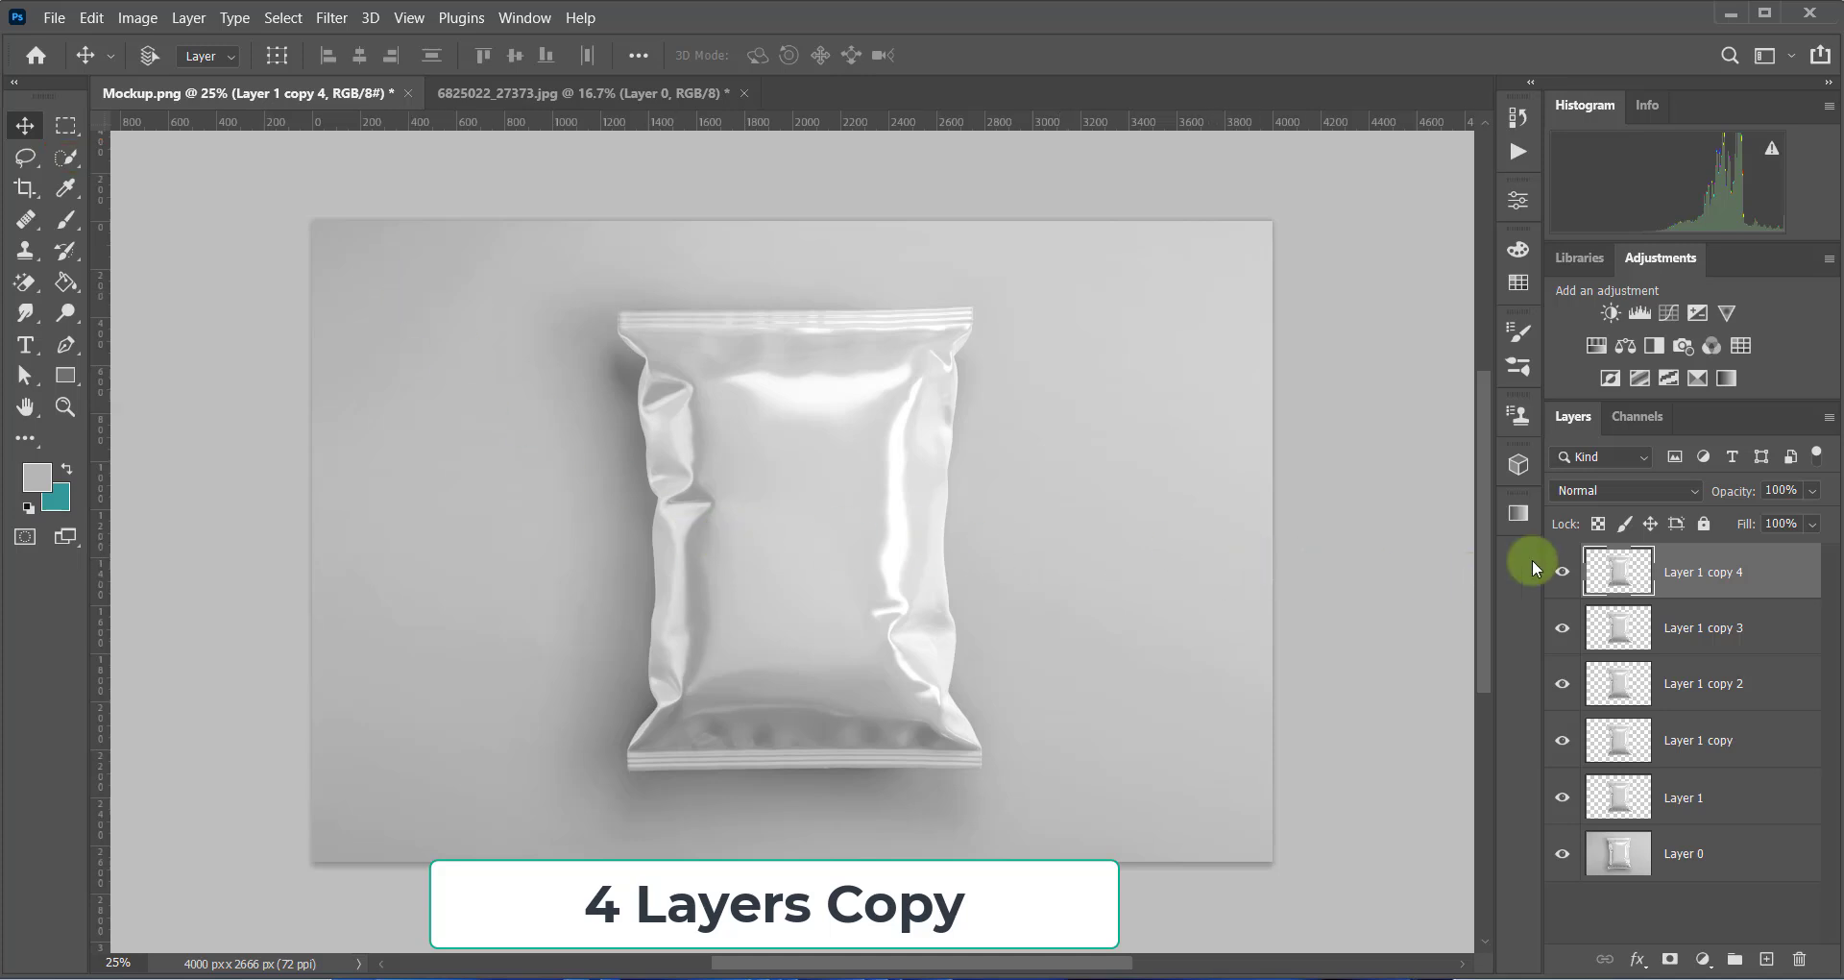
{"action": "mouse_move", "coordinate": [1559, 571]}
{"action": "left_mouse_down"}
{"action": "mouse_move", "coordinate": [1563, 747]}
{"action": "mouse_move", "coordinate": [1682, 780]}
{"action": "left_mouse_up"}
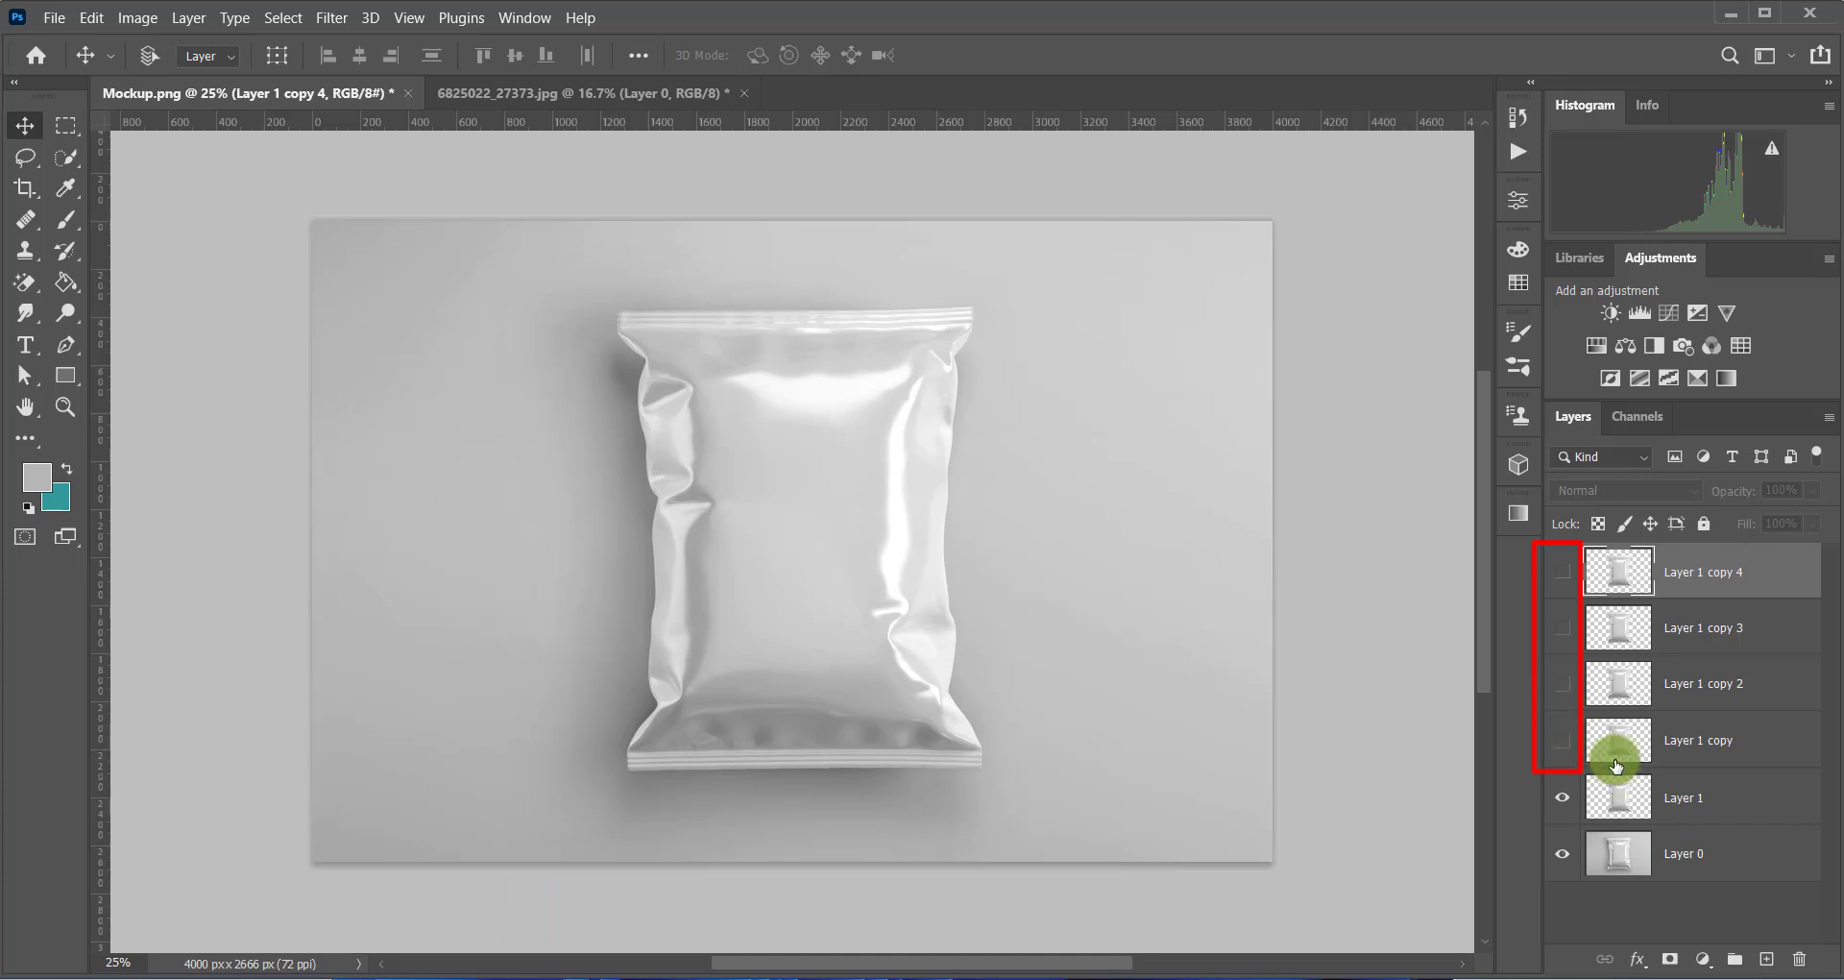
{"action": "left_click", "coordinate": [1682, 783]}
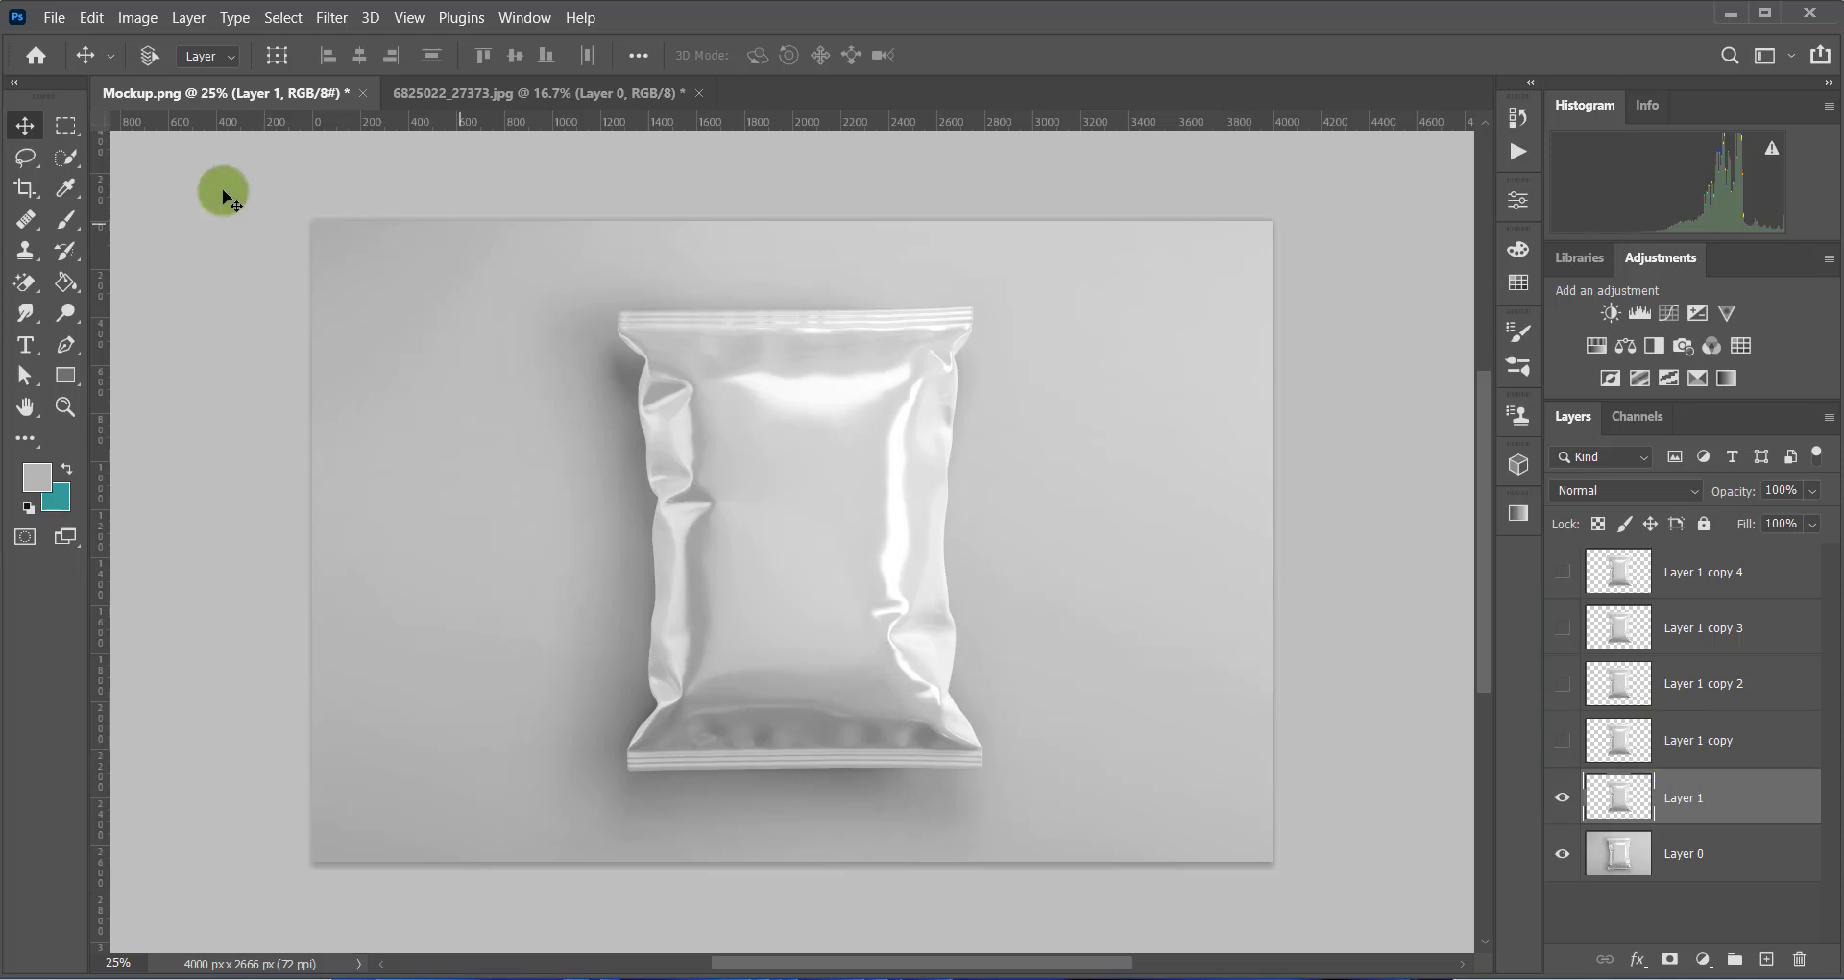
- Drag the chips artwork from 6825022_27373.jpg into Mockup.png as Layer 2
{"action": "left_click", "coordinate": [505, 94]}
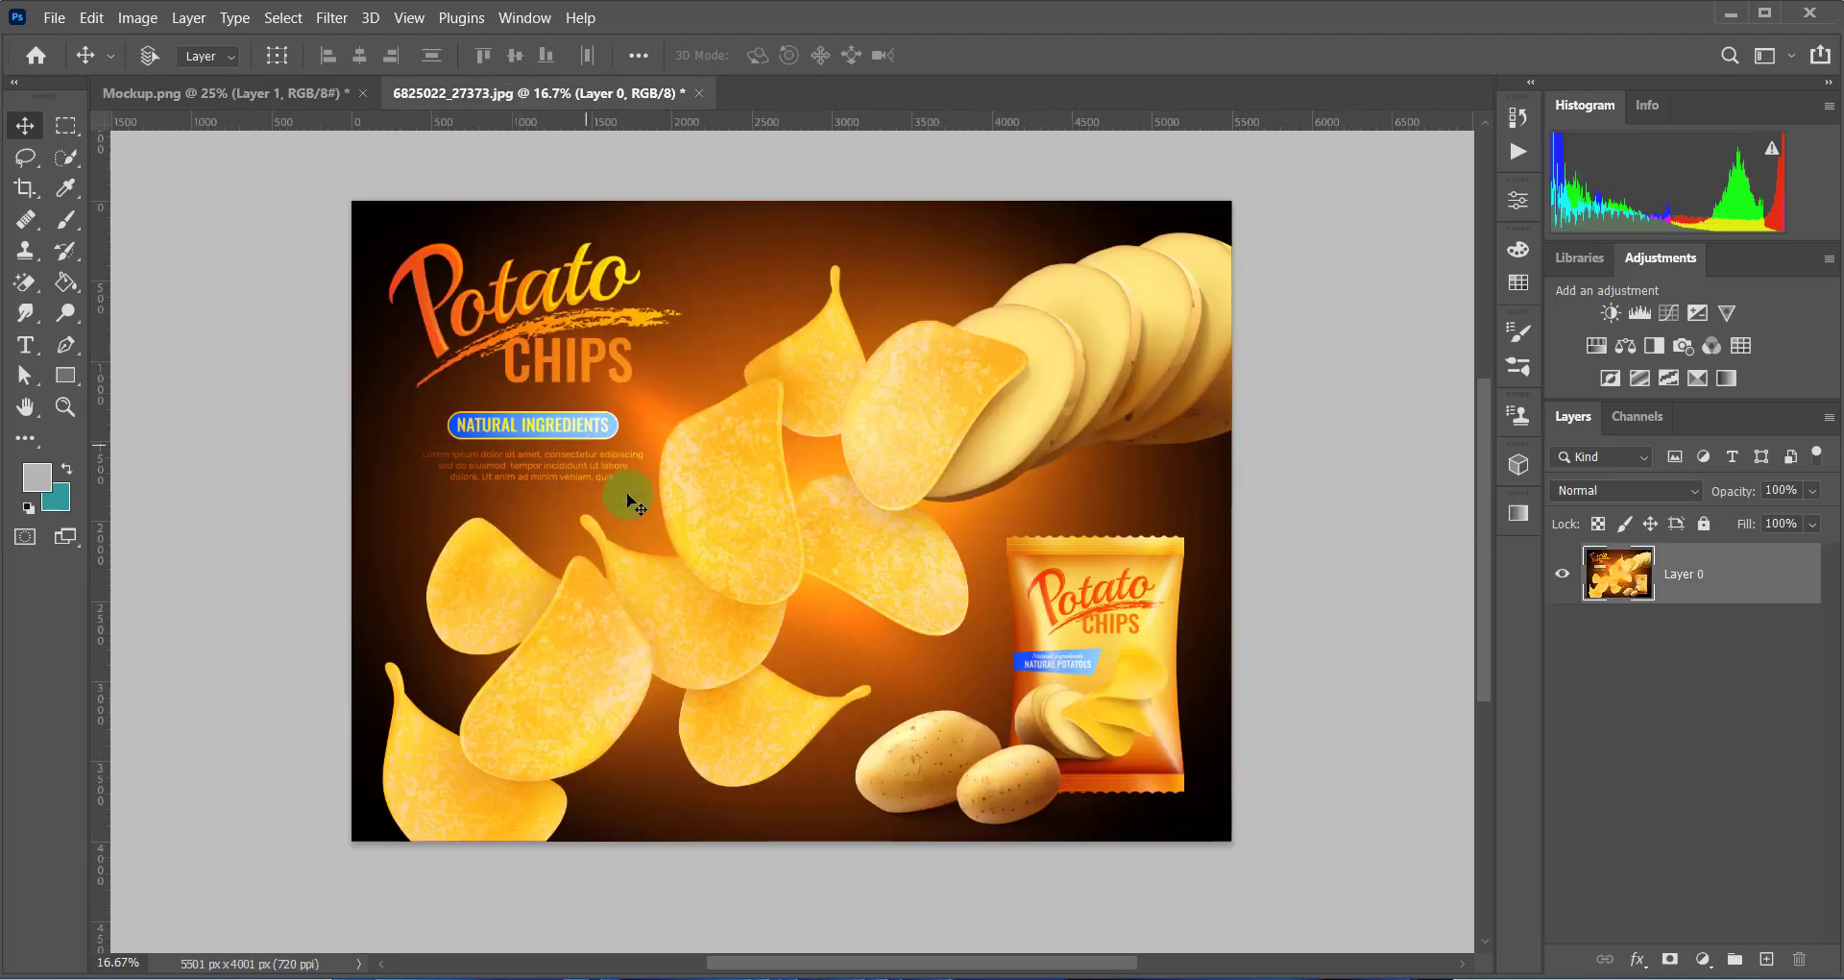
{"action": "left_click_drag", "start_coordinate": [797, 600], "coordinate": [211, 96]}
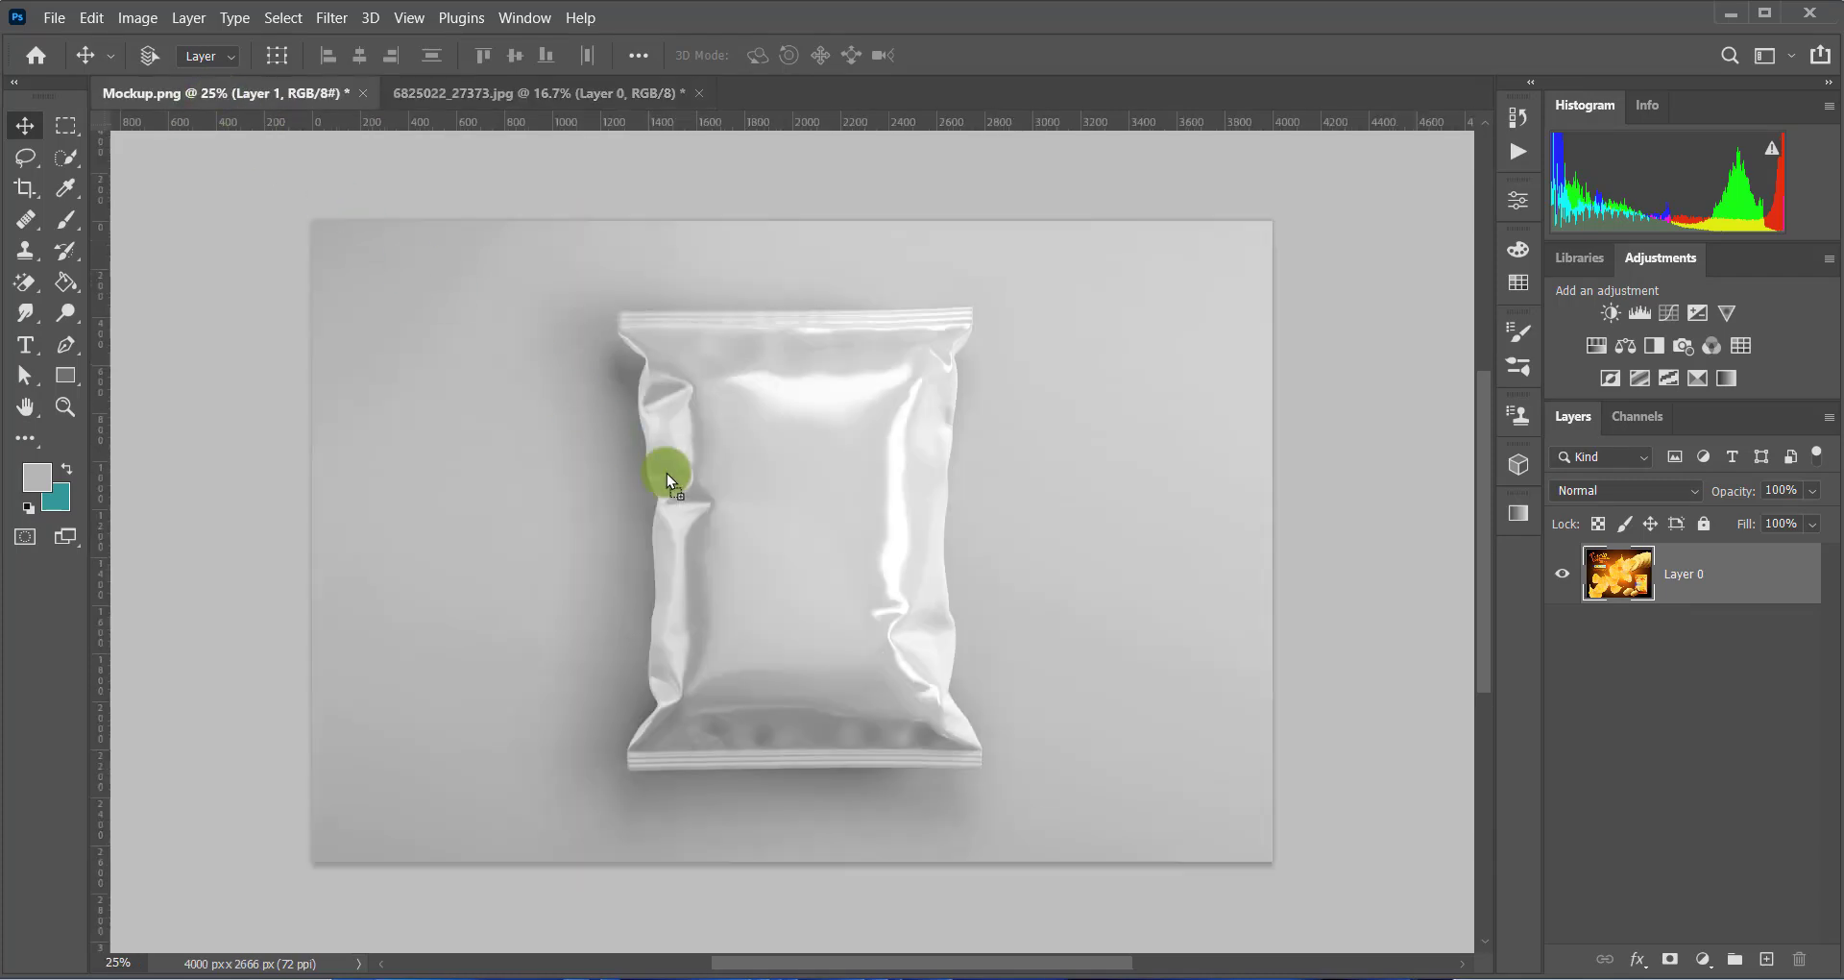
{"action": "left_click_drag", "start_coordinate": [1004, 782], "coordinate": [872, 615]}
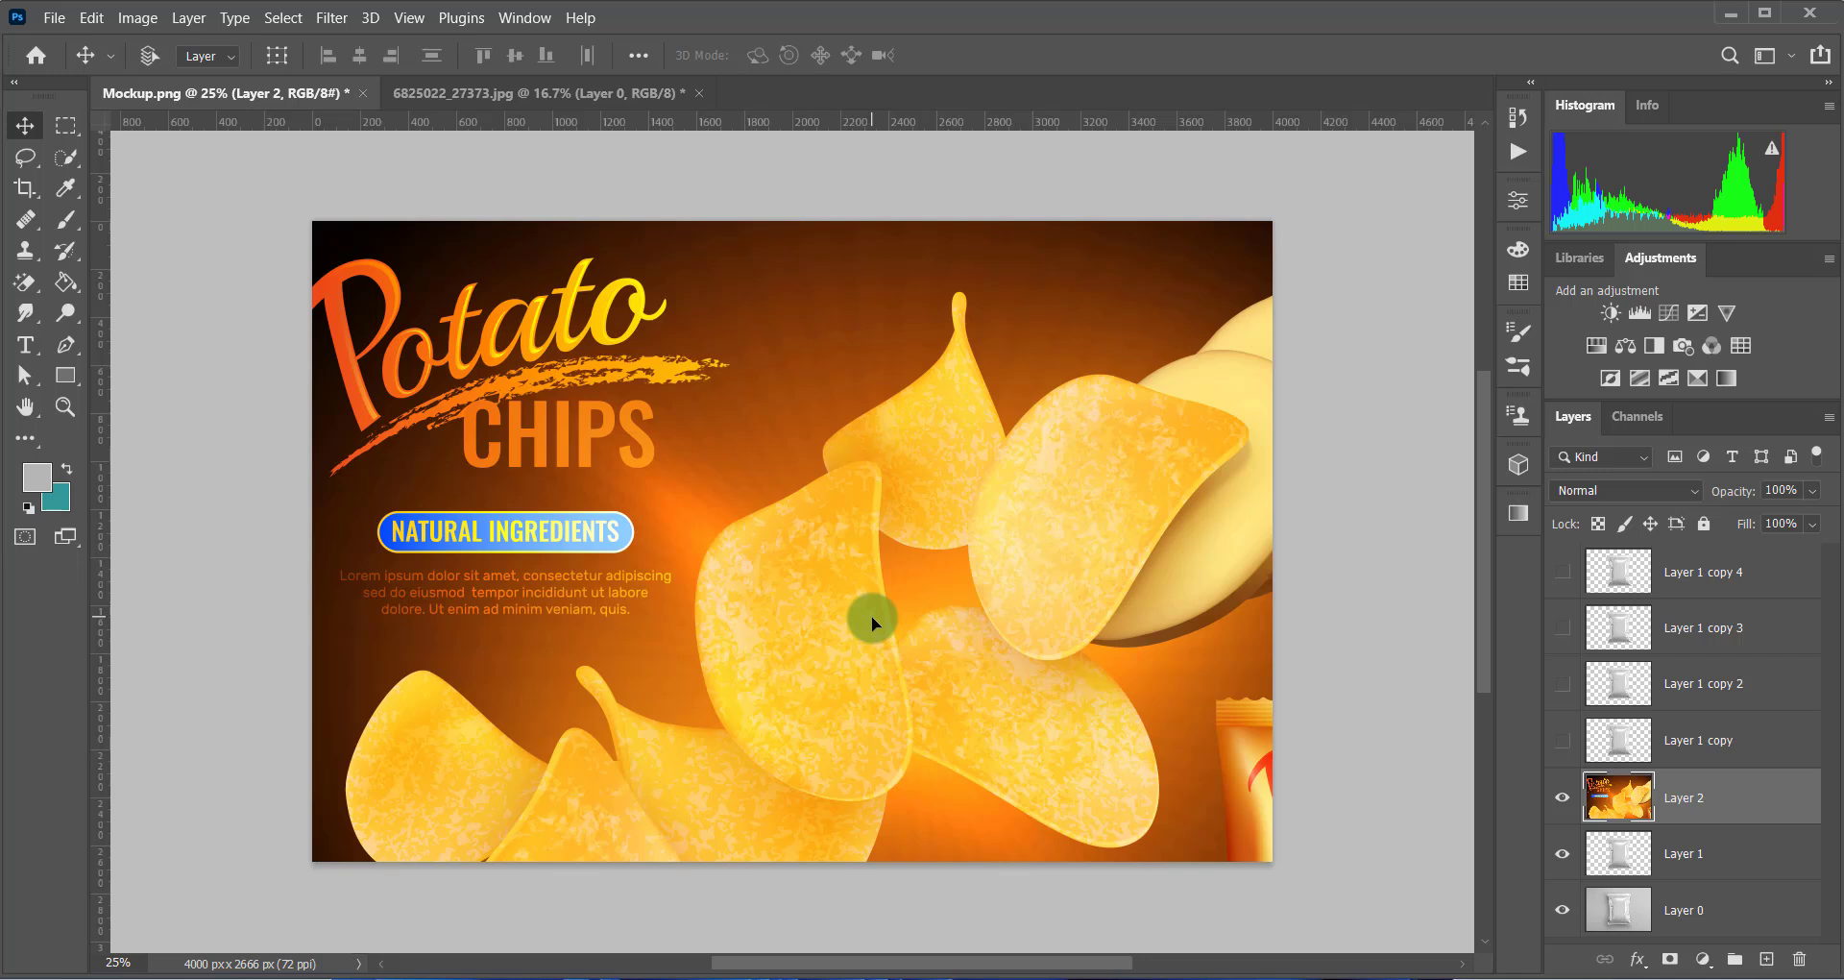
- Scale the chips artwork down over the bag and lower its opacity for alignment
{"action": "key", "text": "ctrl+t"}
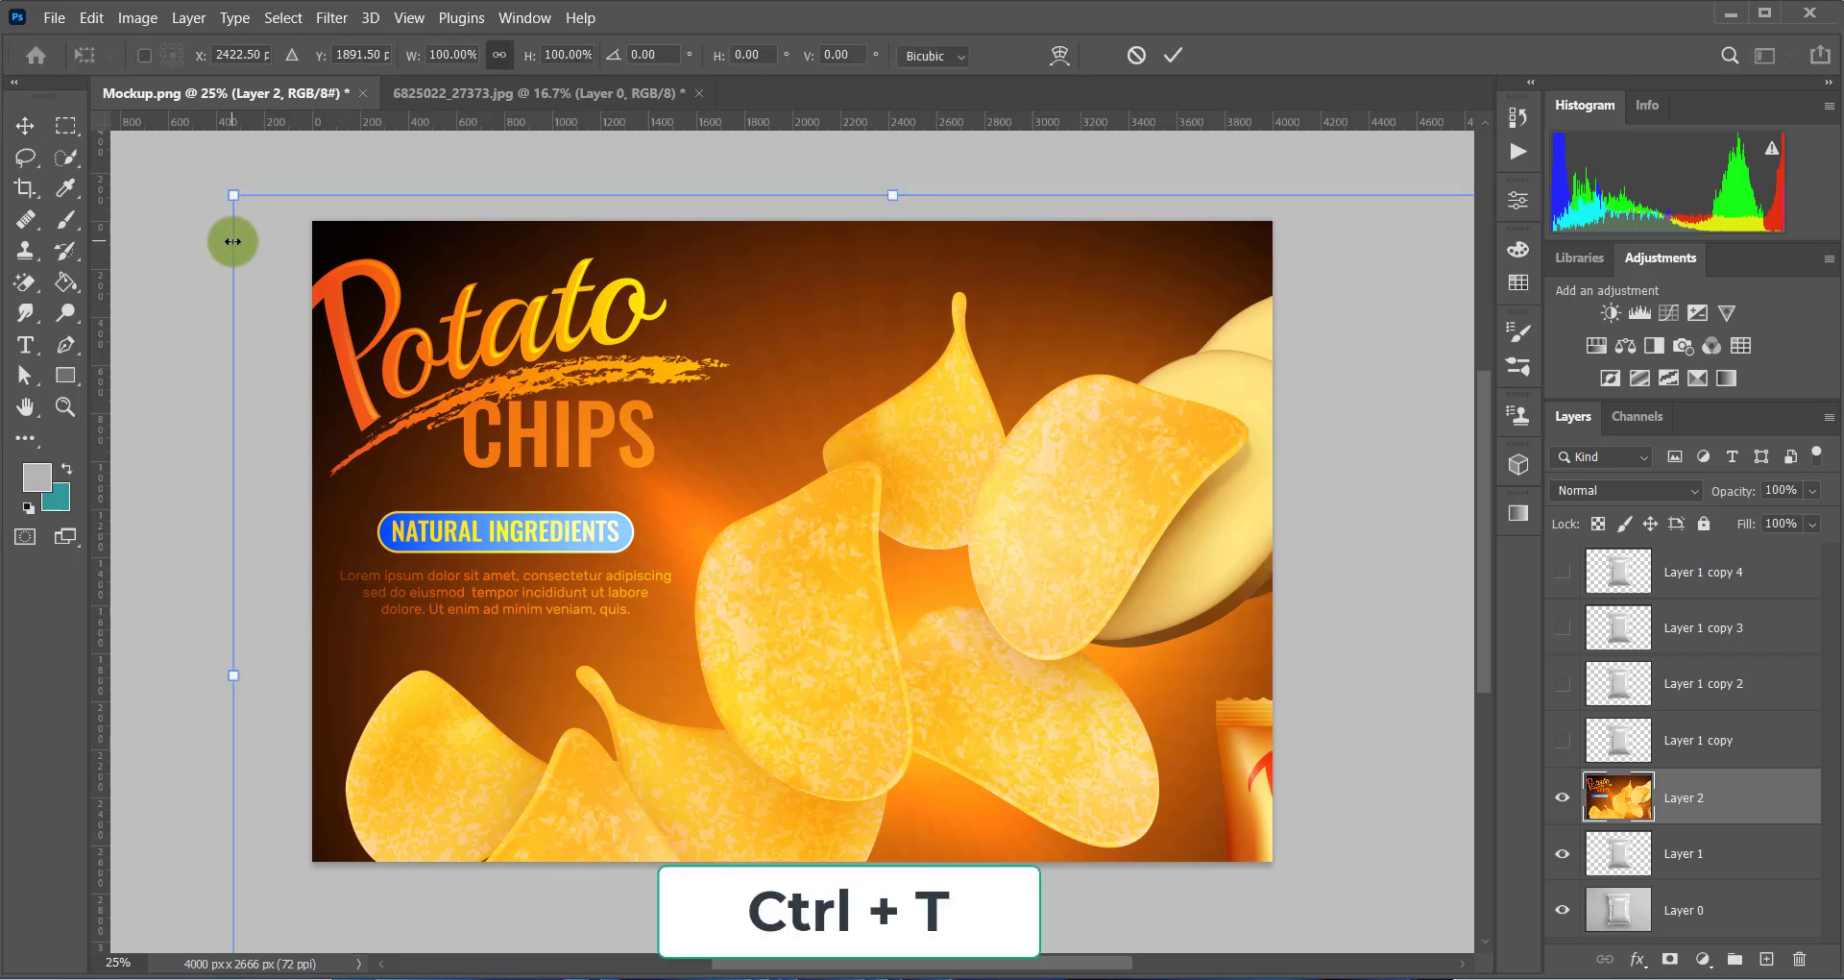
{"action": "left_click_drag", "start_coordinate": [234, 195], "coordinate": [660, 516]}
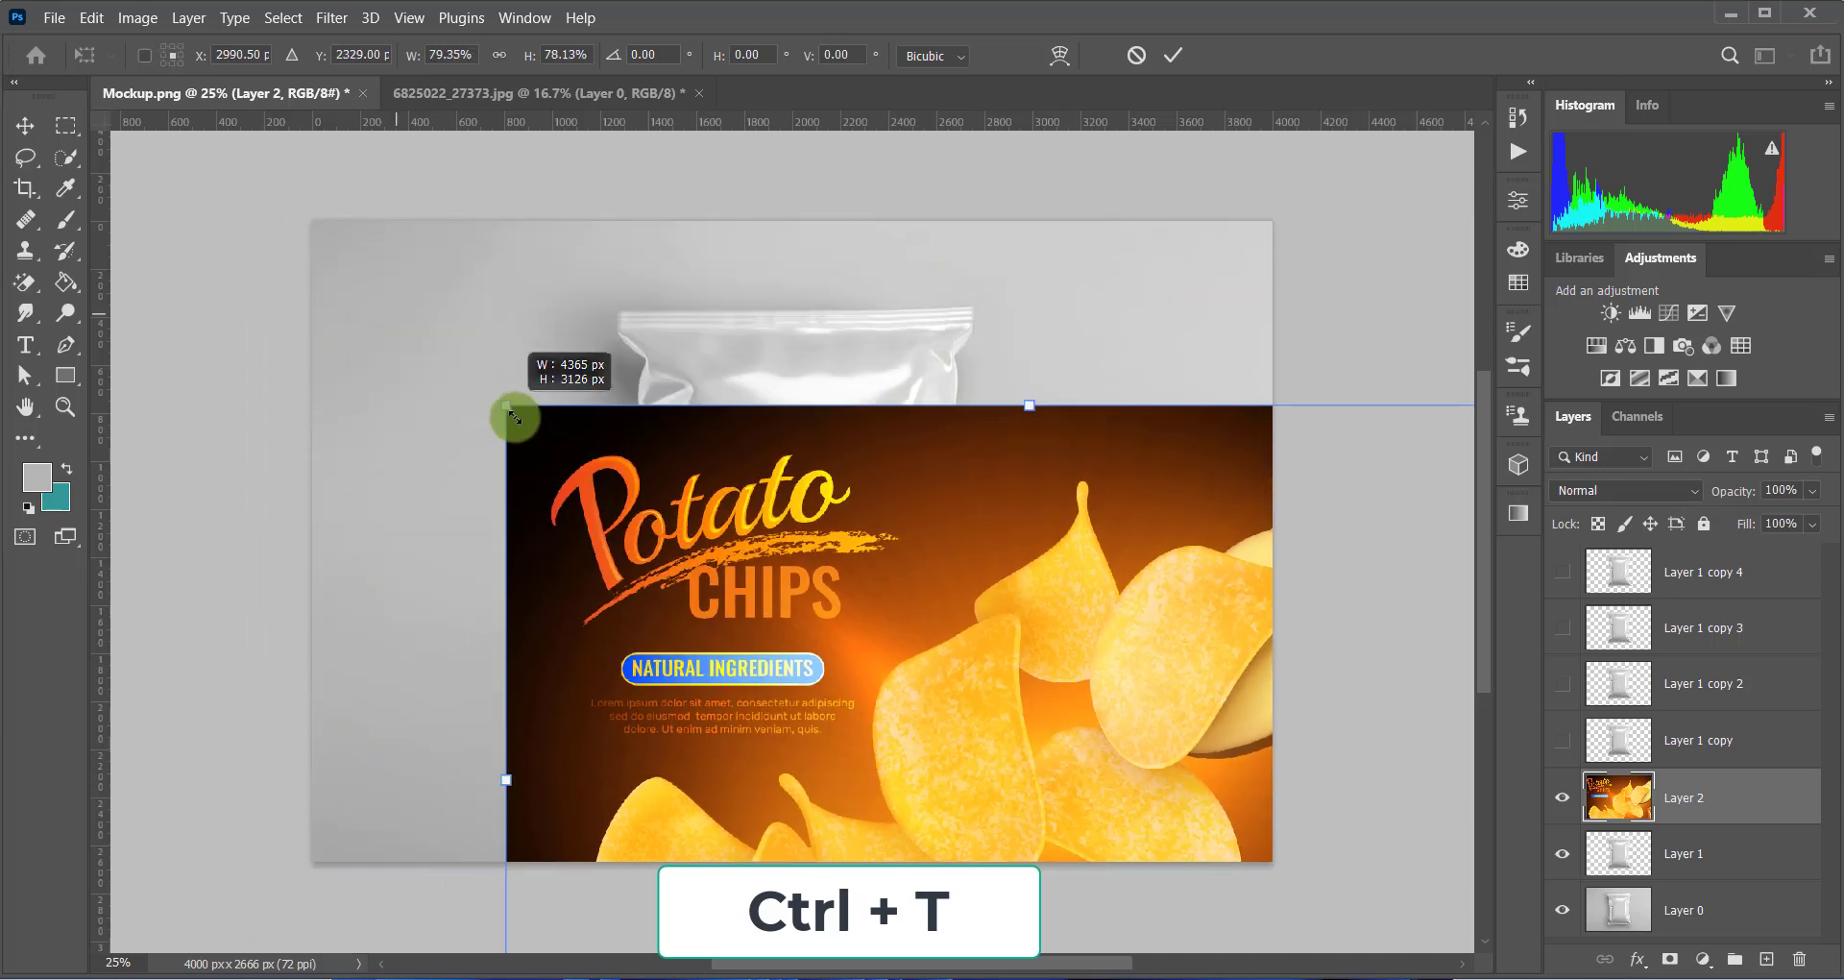
{"action": "left_click_drag", "start_coordinate": [797, 634], "coordinate": [478, 254]}
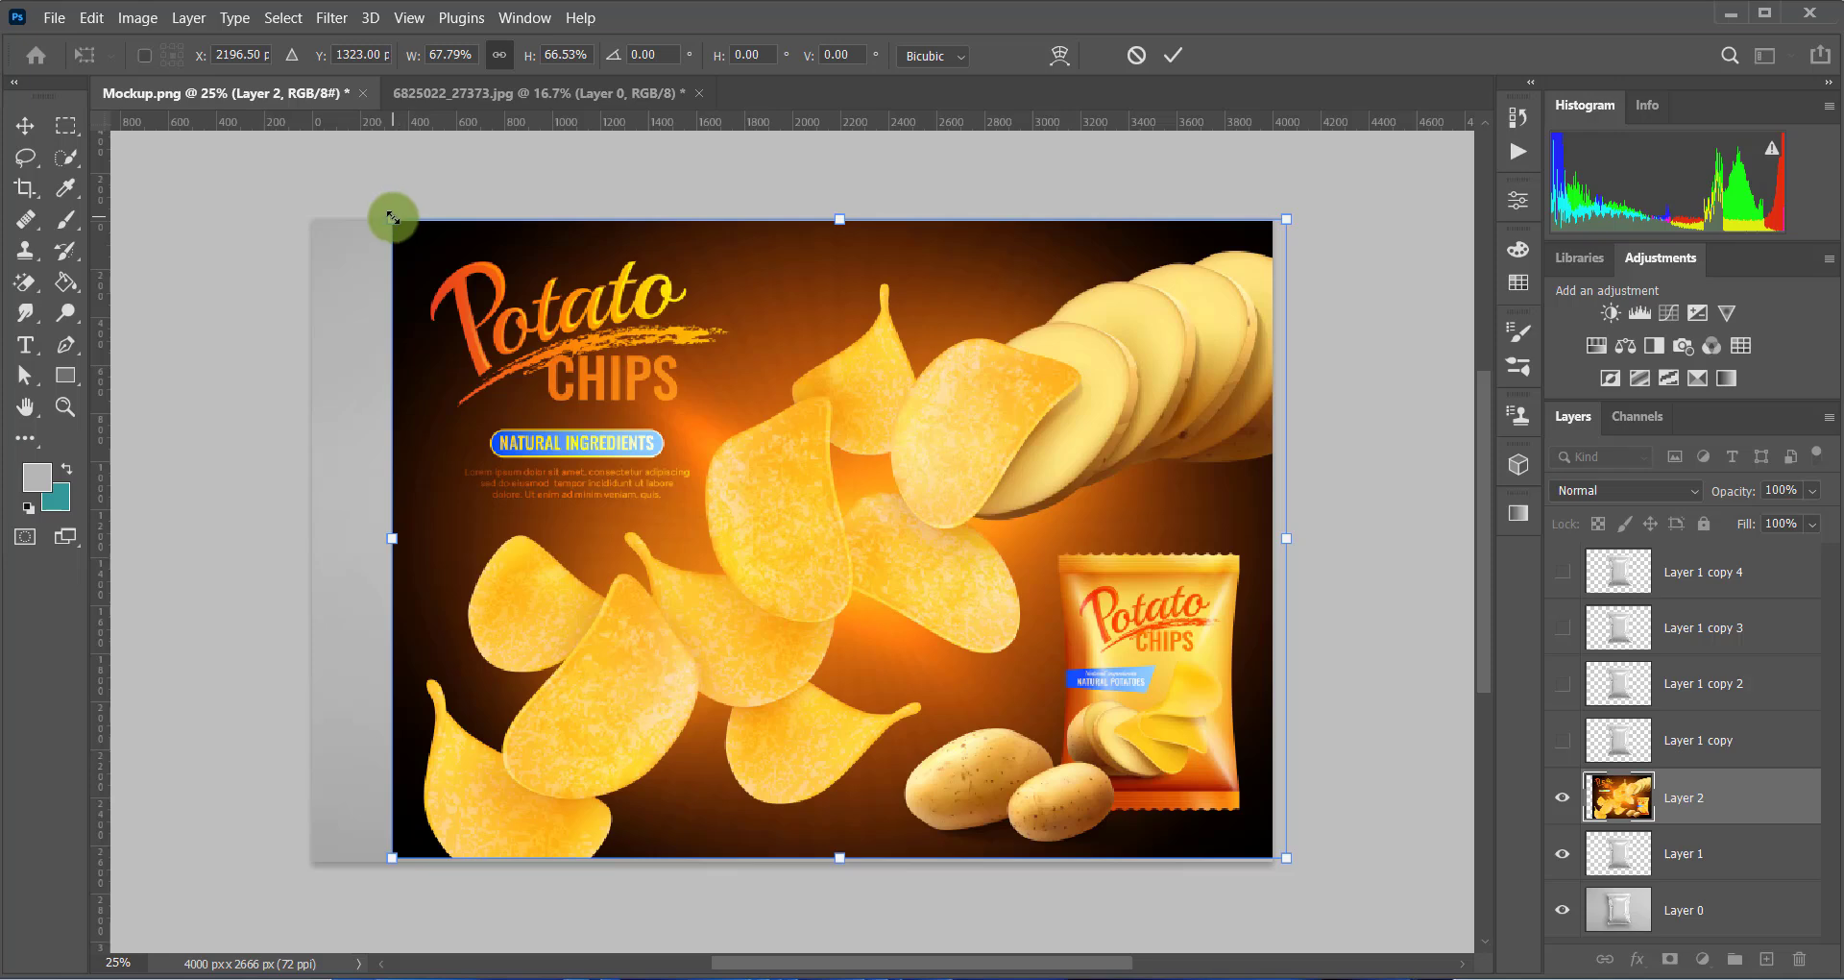
{"action": "left_click_drag", "start_coordinate": [392, 219], "coordinate": [645, 422]}
{"action": "mouse_move", "coordinate": [868, 632]}
{"action": "left_mouse_down"}
{"action": "mouse_move", "coordinate": [781, 517]}
{"action": "mouse_move", "coordinate": [781, 533]}
{"action": "left_mouse_up"}
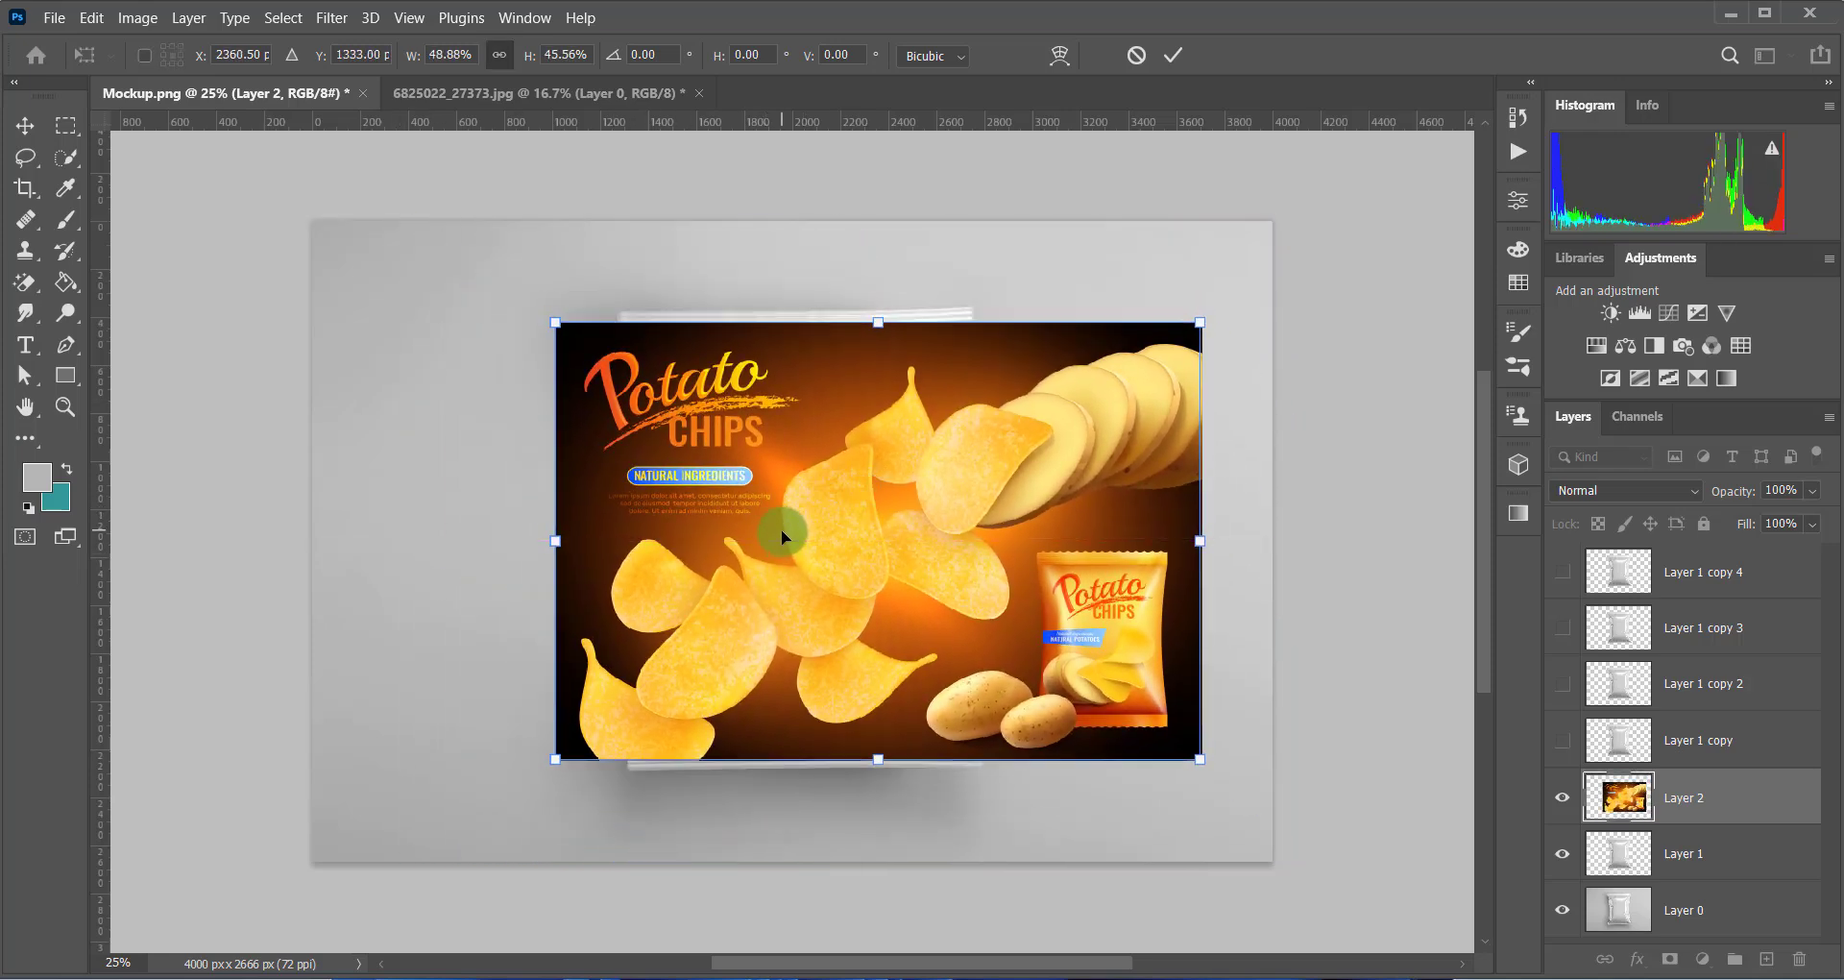
{"action": "left_click", "coordinate": [1803, 522]}
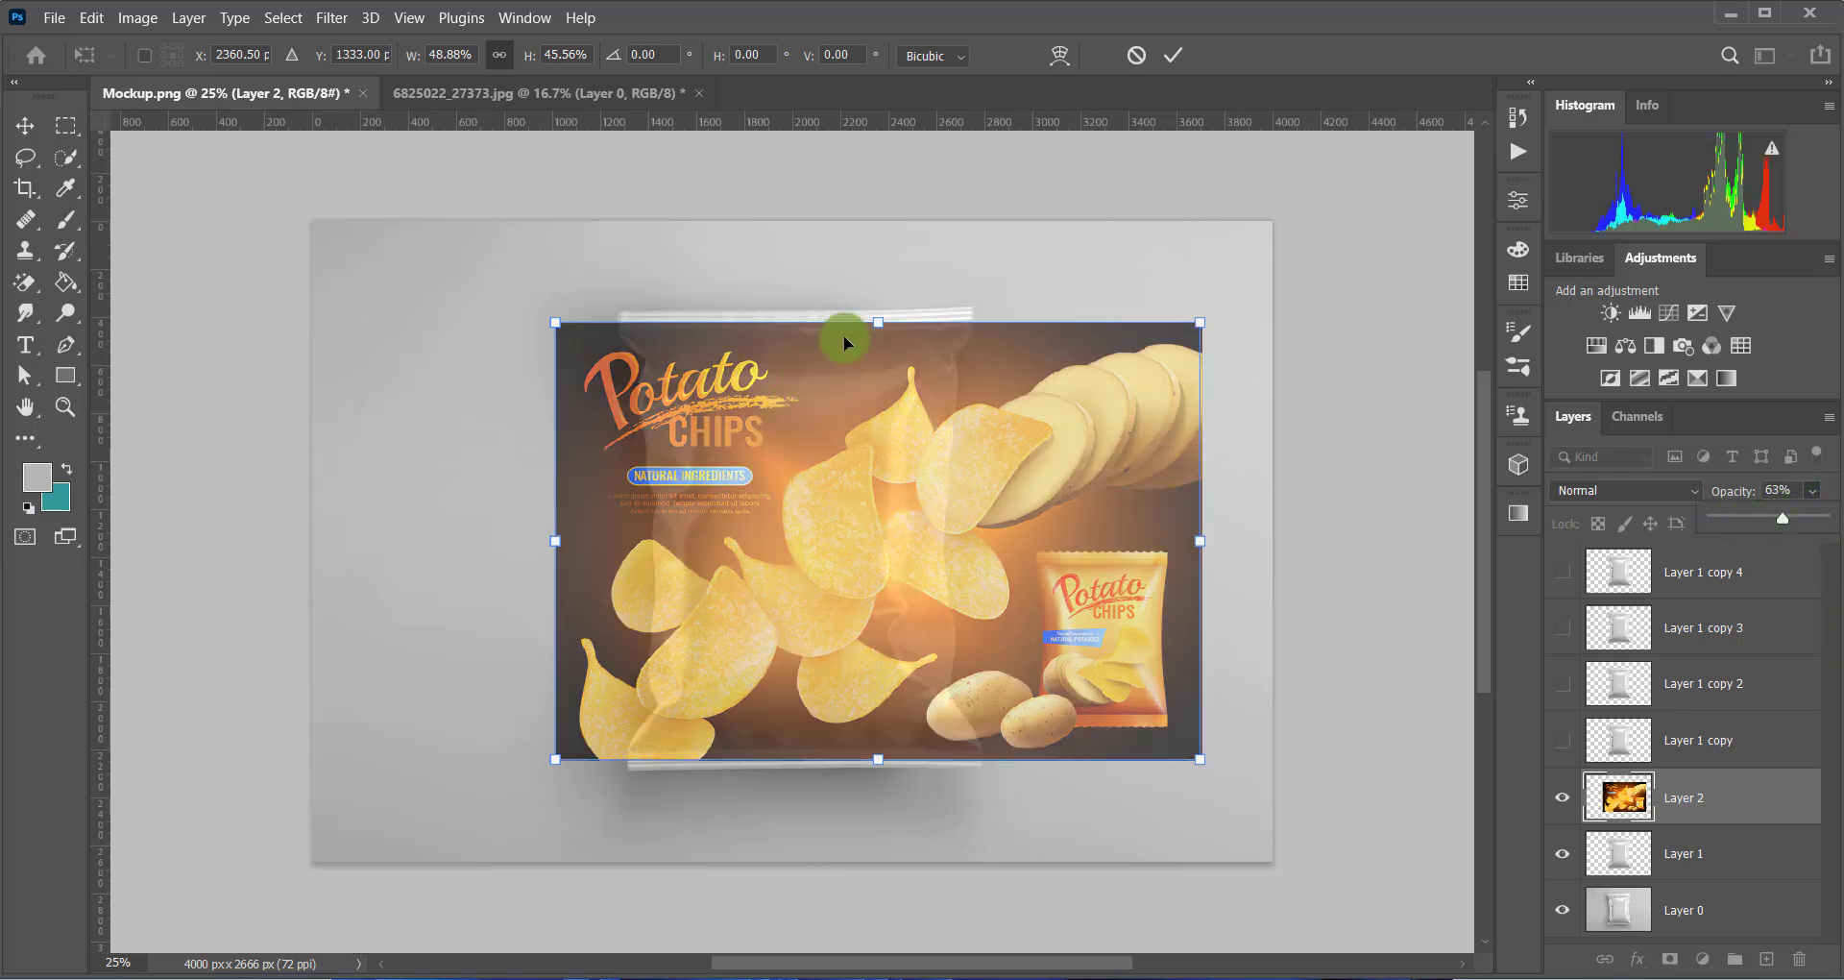
- Refine the artwork's edges and position, restore 100% opacity, and commit at about 50.66% × 48.39%
{"action": "left_click_drag", "start_coordinate": [883, 321], "coordinate": [882, 311]}
{"action": "left_click_drag", "start_coordinate": [884, 762], "coordinate": [884, 772]}
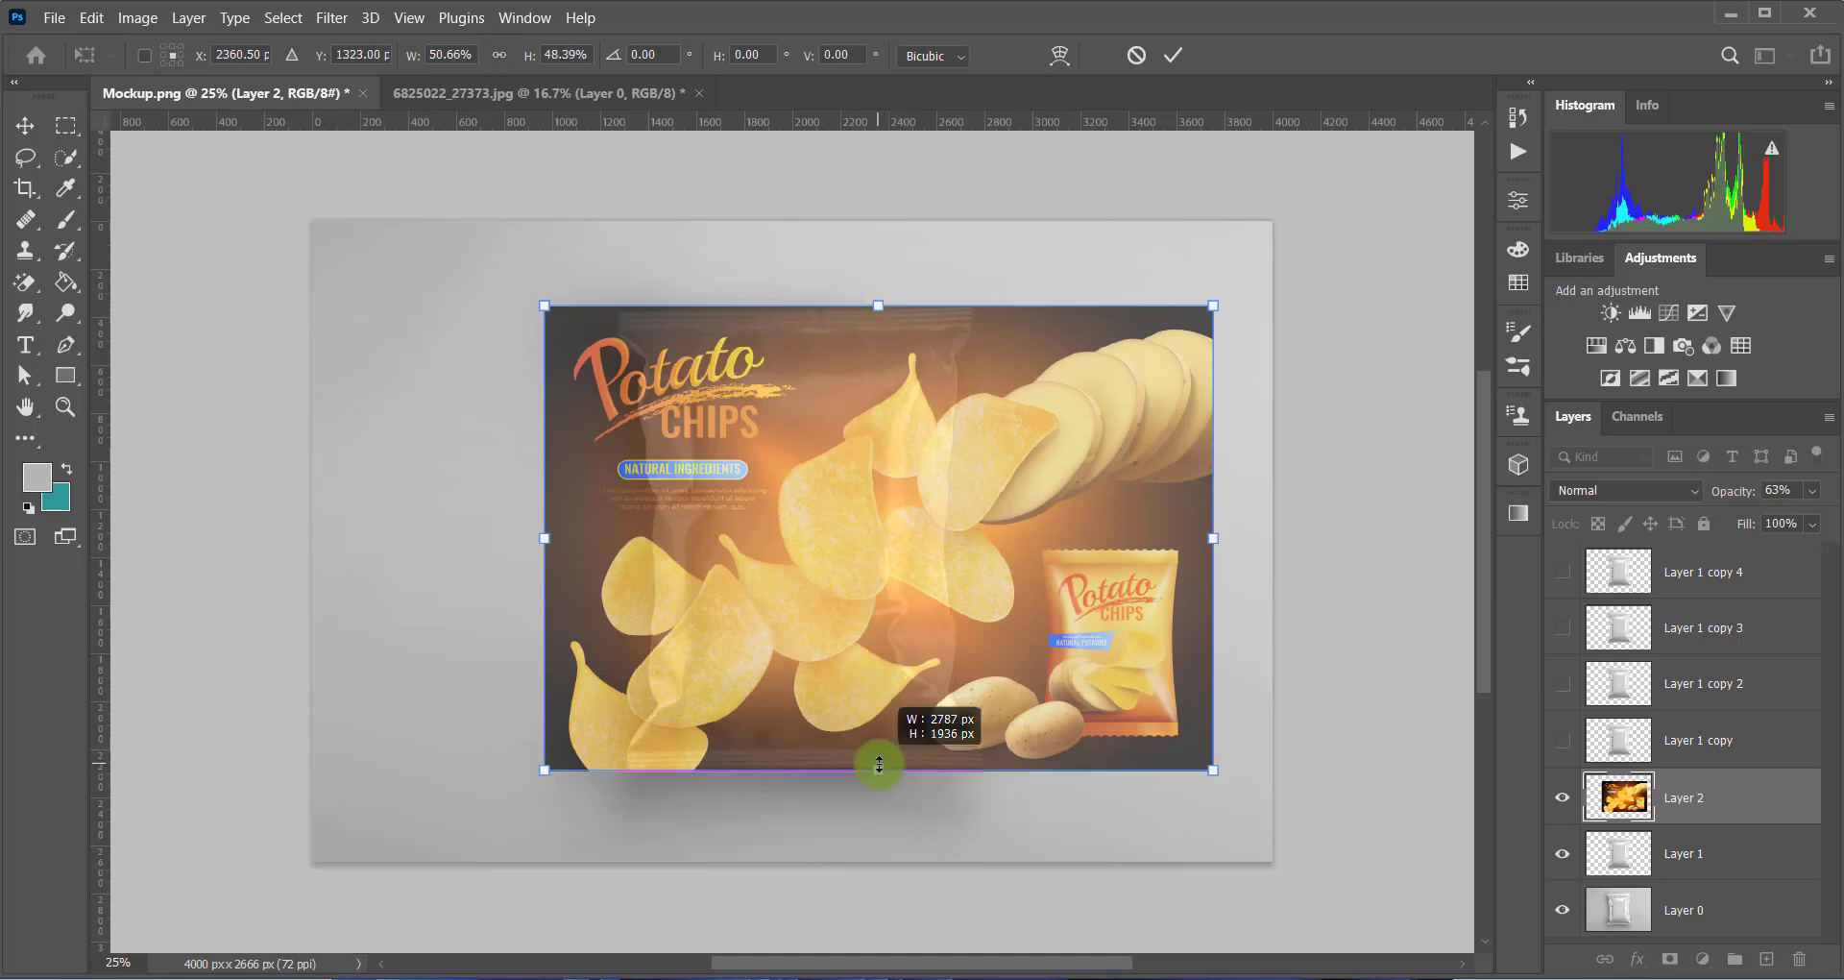
{"action": "left_click_drag", "start_coordinate": [717, 572], "coordinate": [769, 570]}
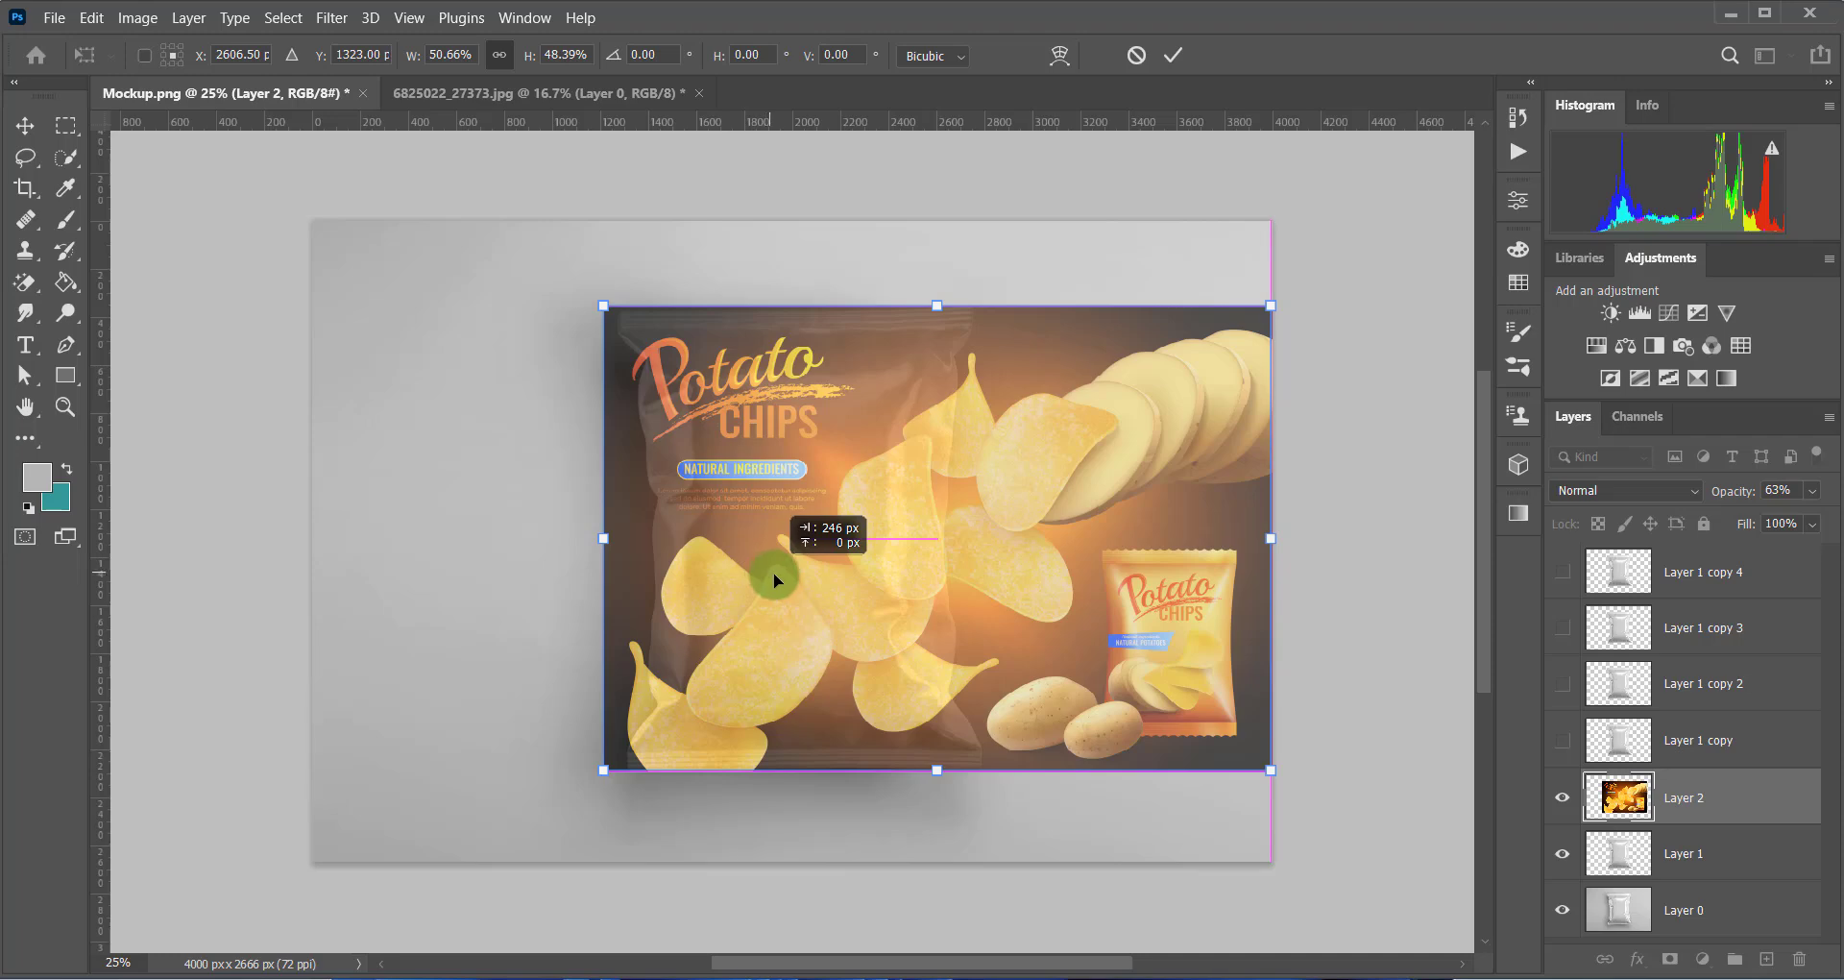
{"action": "left_click_drag", "start_coordinate": [768, 570], "coordinate": [790, 578]}
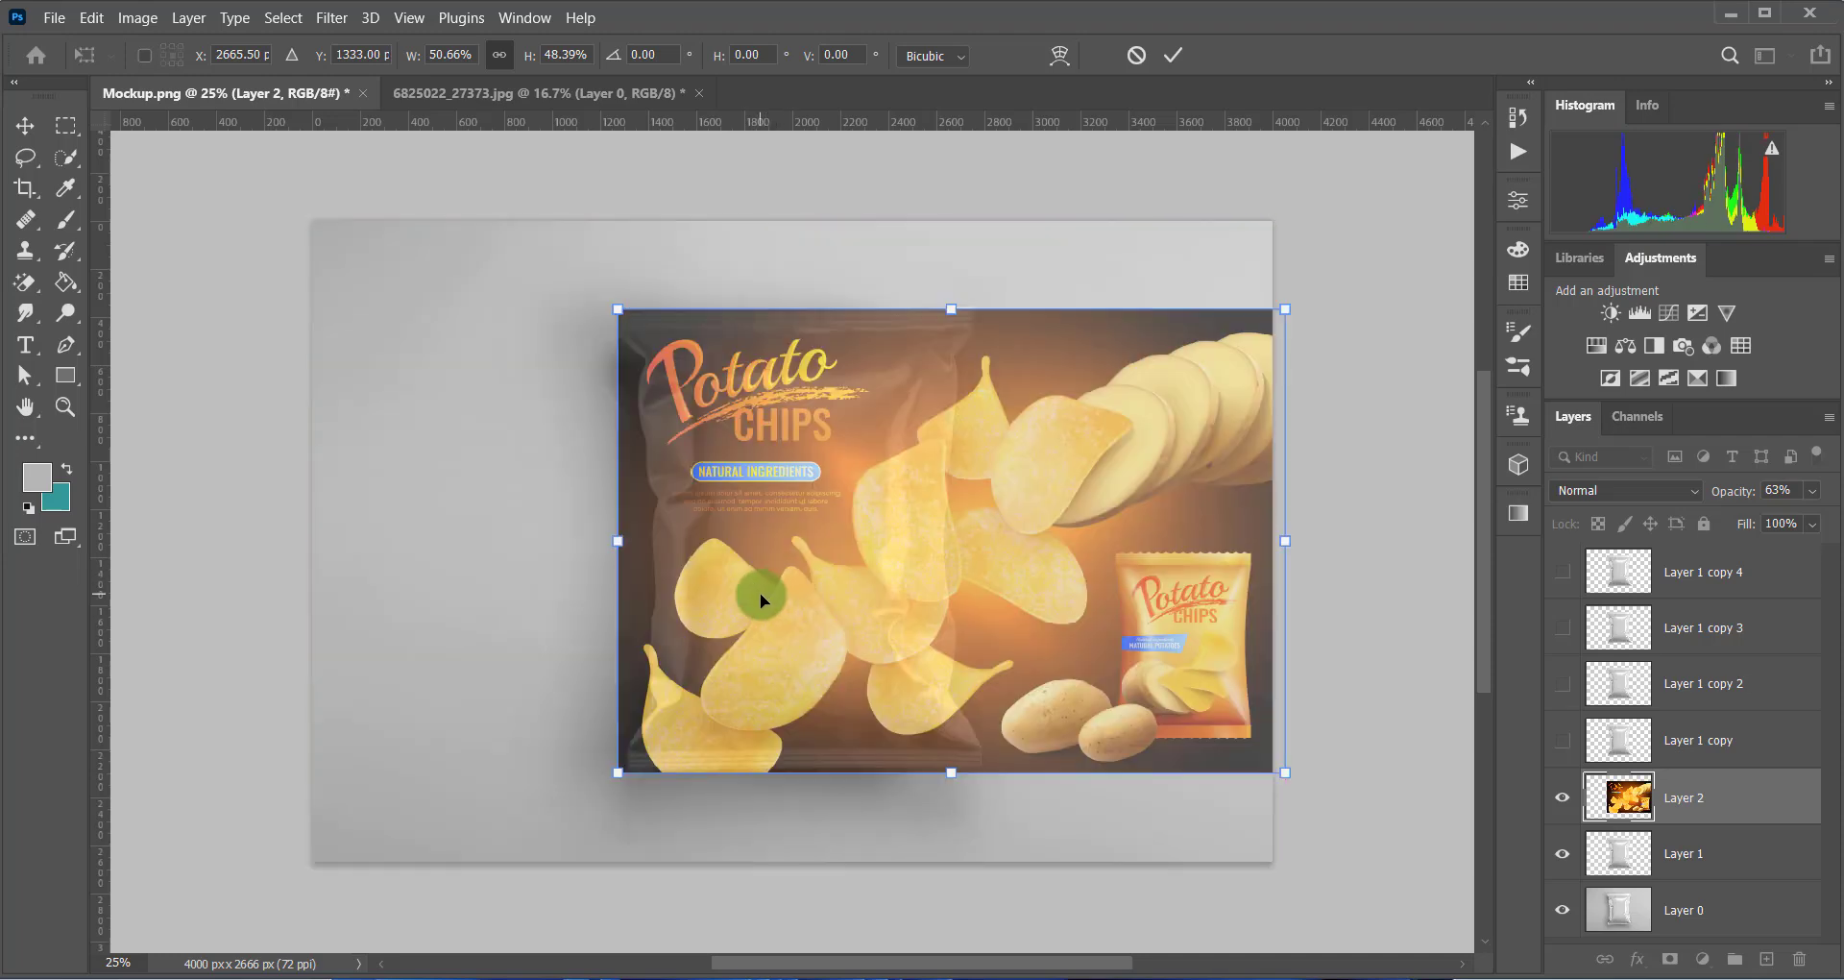
{"action": "left_click", "coordinate": [1811, 492]}
{"action": "left_click_drag", "start_coordinate": [1783, 518], "coordinate": [1834, 522]}
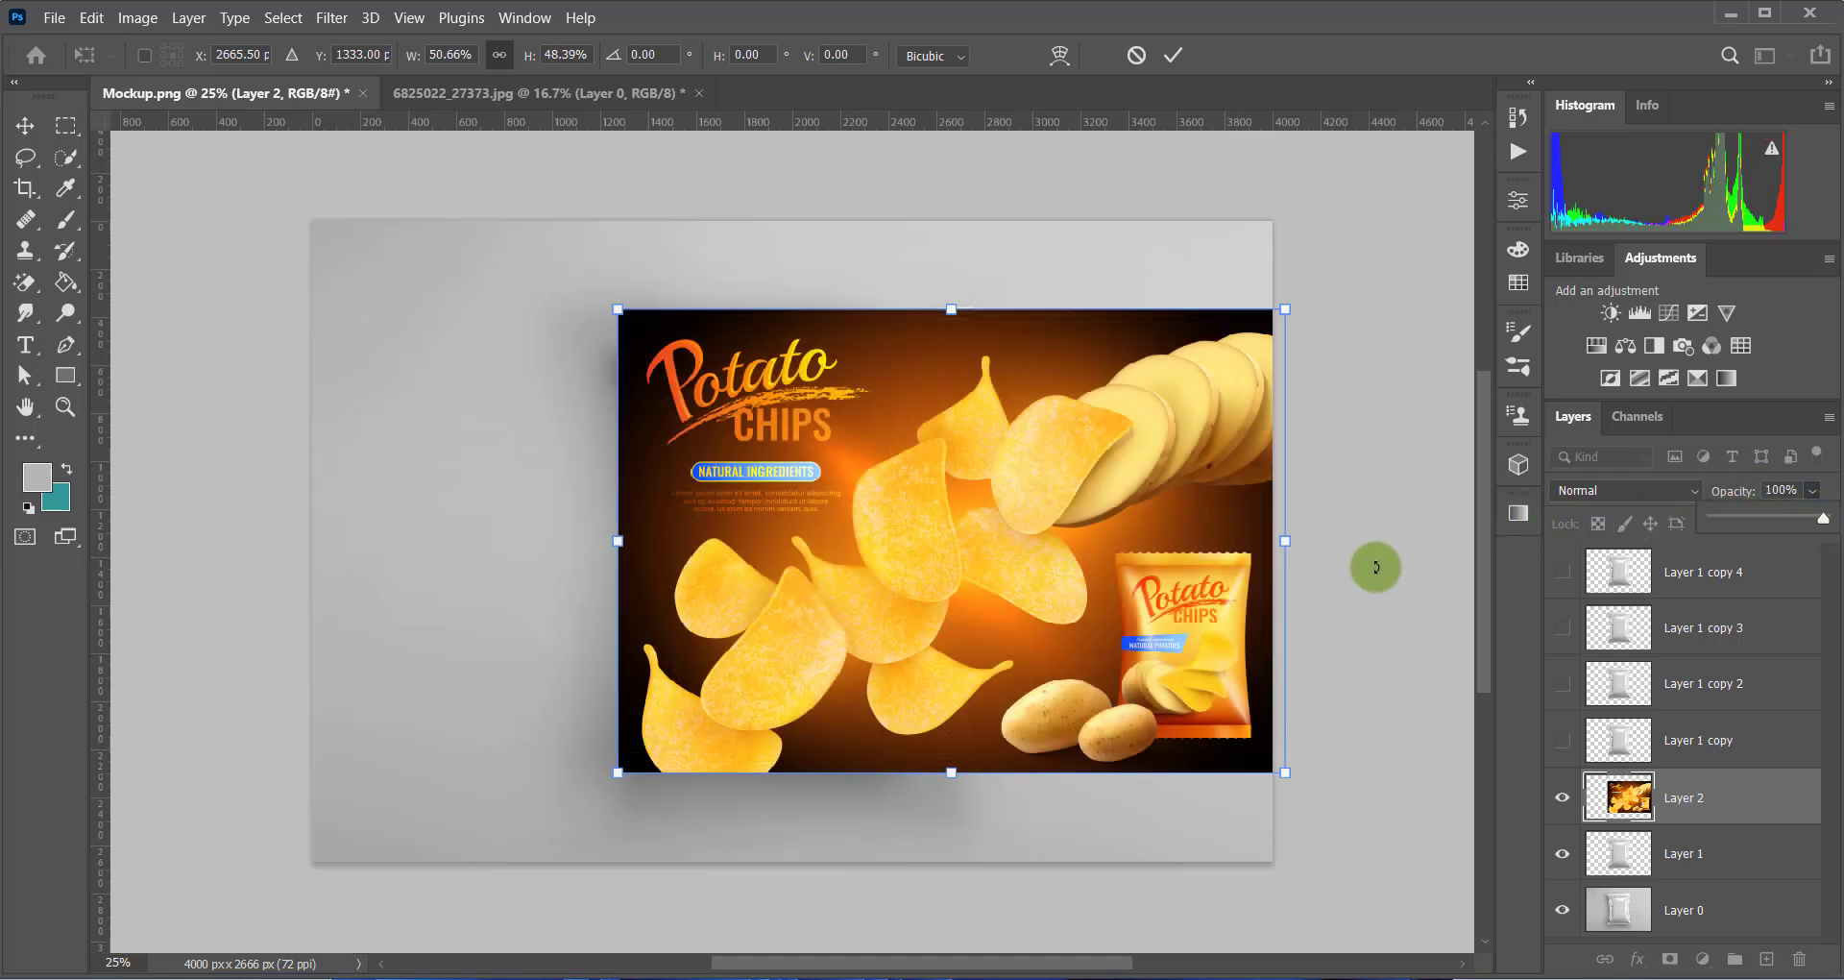
{"action": "left_click", "coordinate": [1775, 797]}
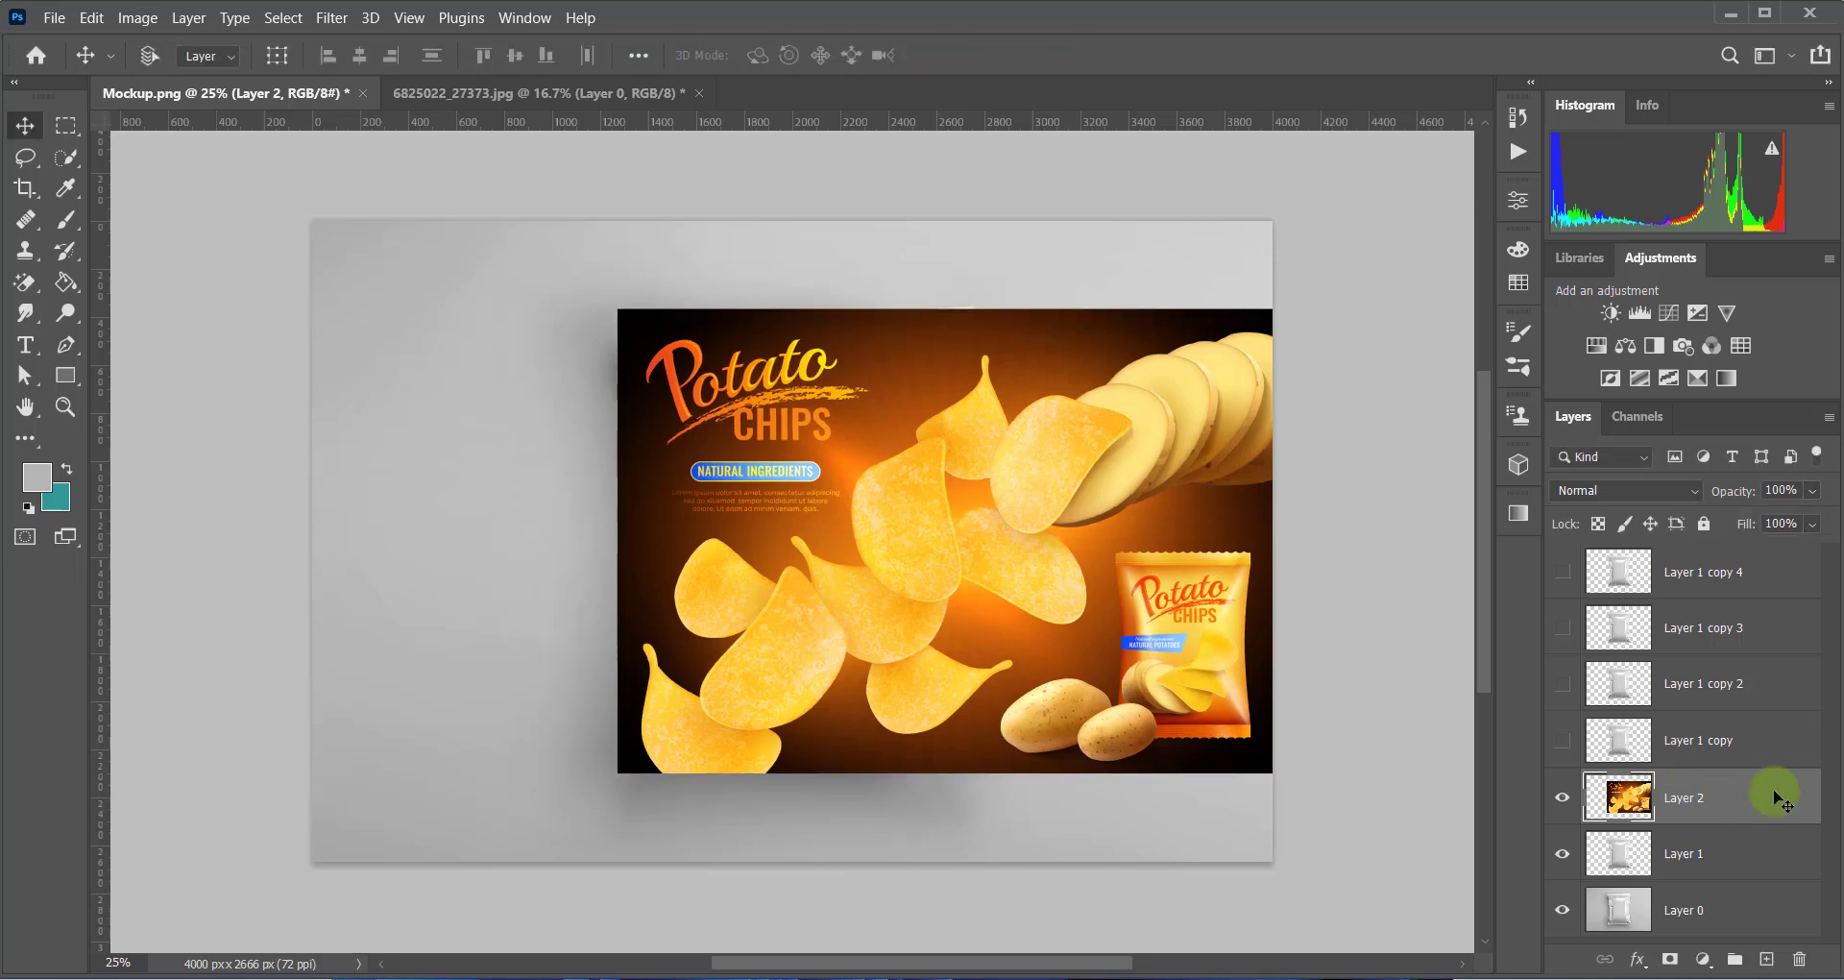
- Clip Layer 2 to the bag, blend it with Multiply, and select Layer 1 copy
{"action": "right_click", "coordinate": [1775, 797]}
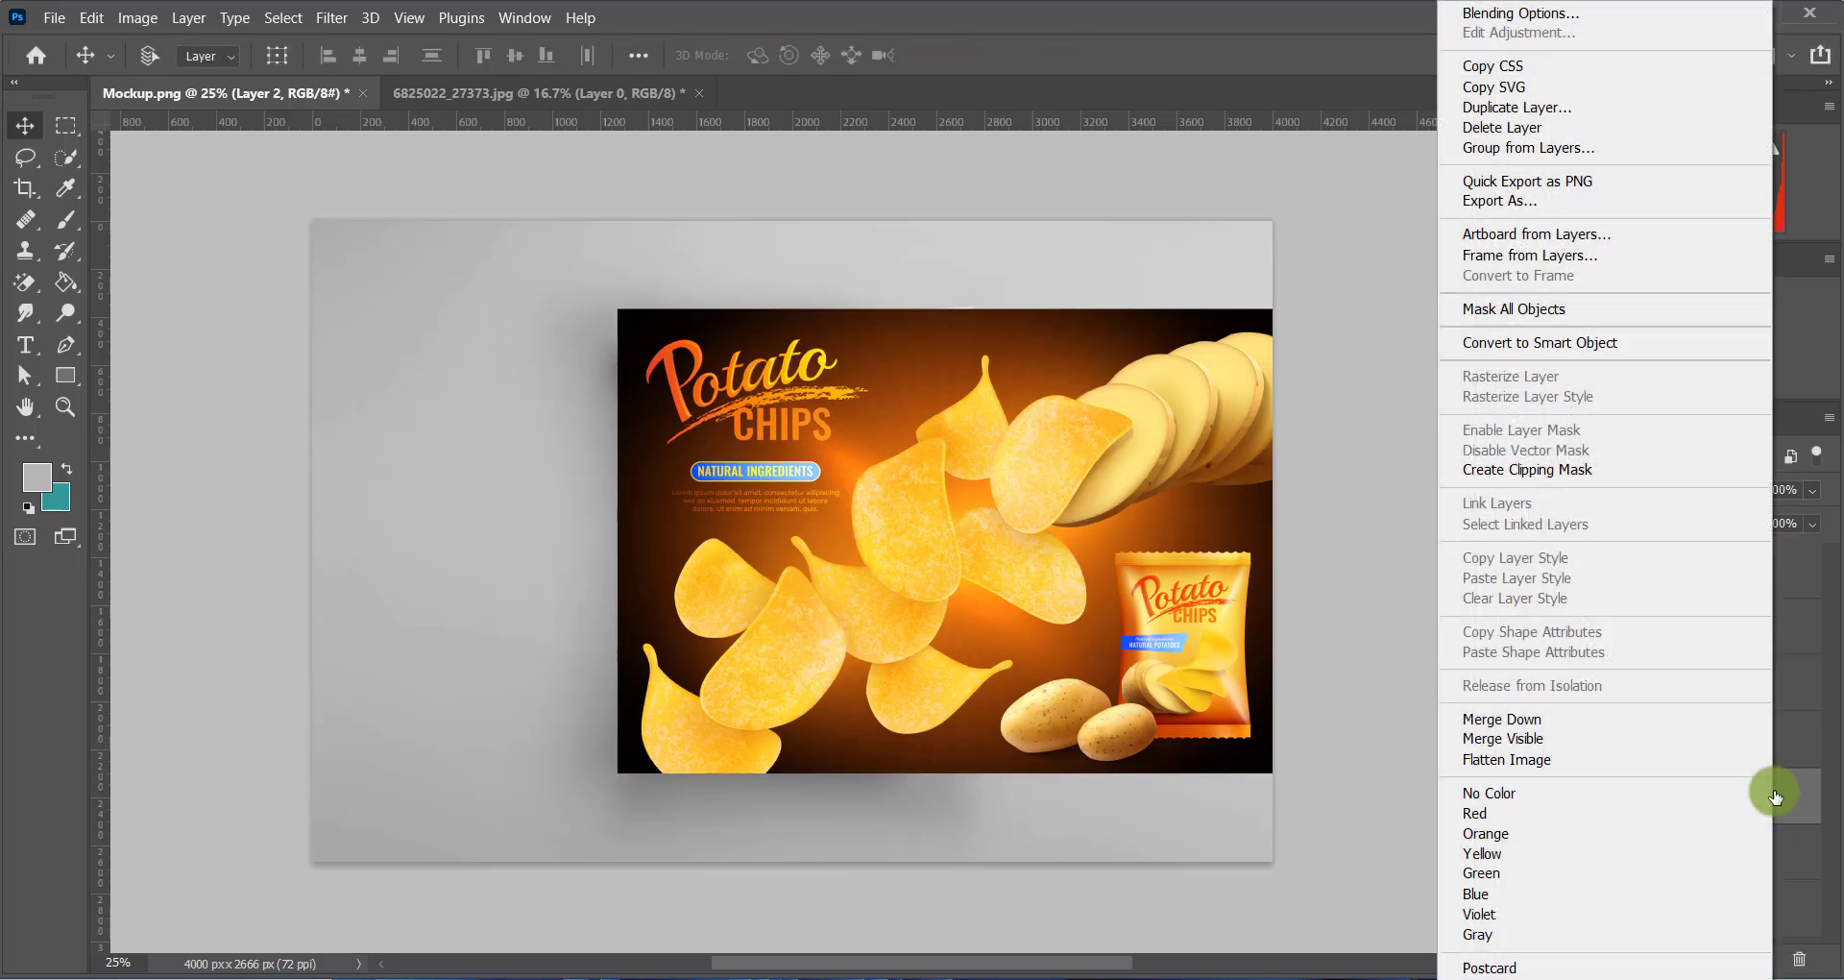
{"action": "left_click", "coordinate": [1681, 471]}
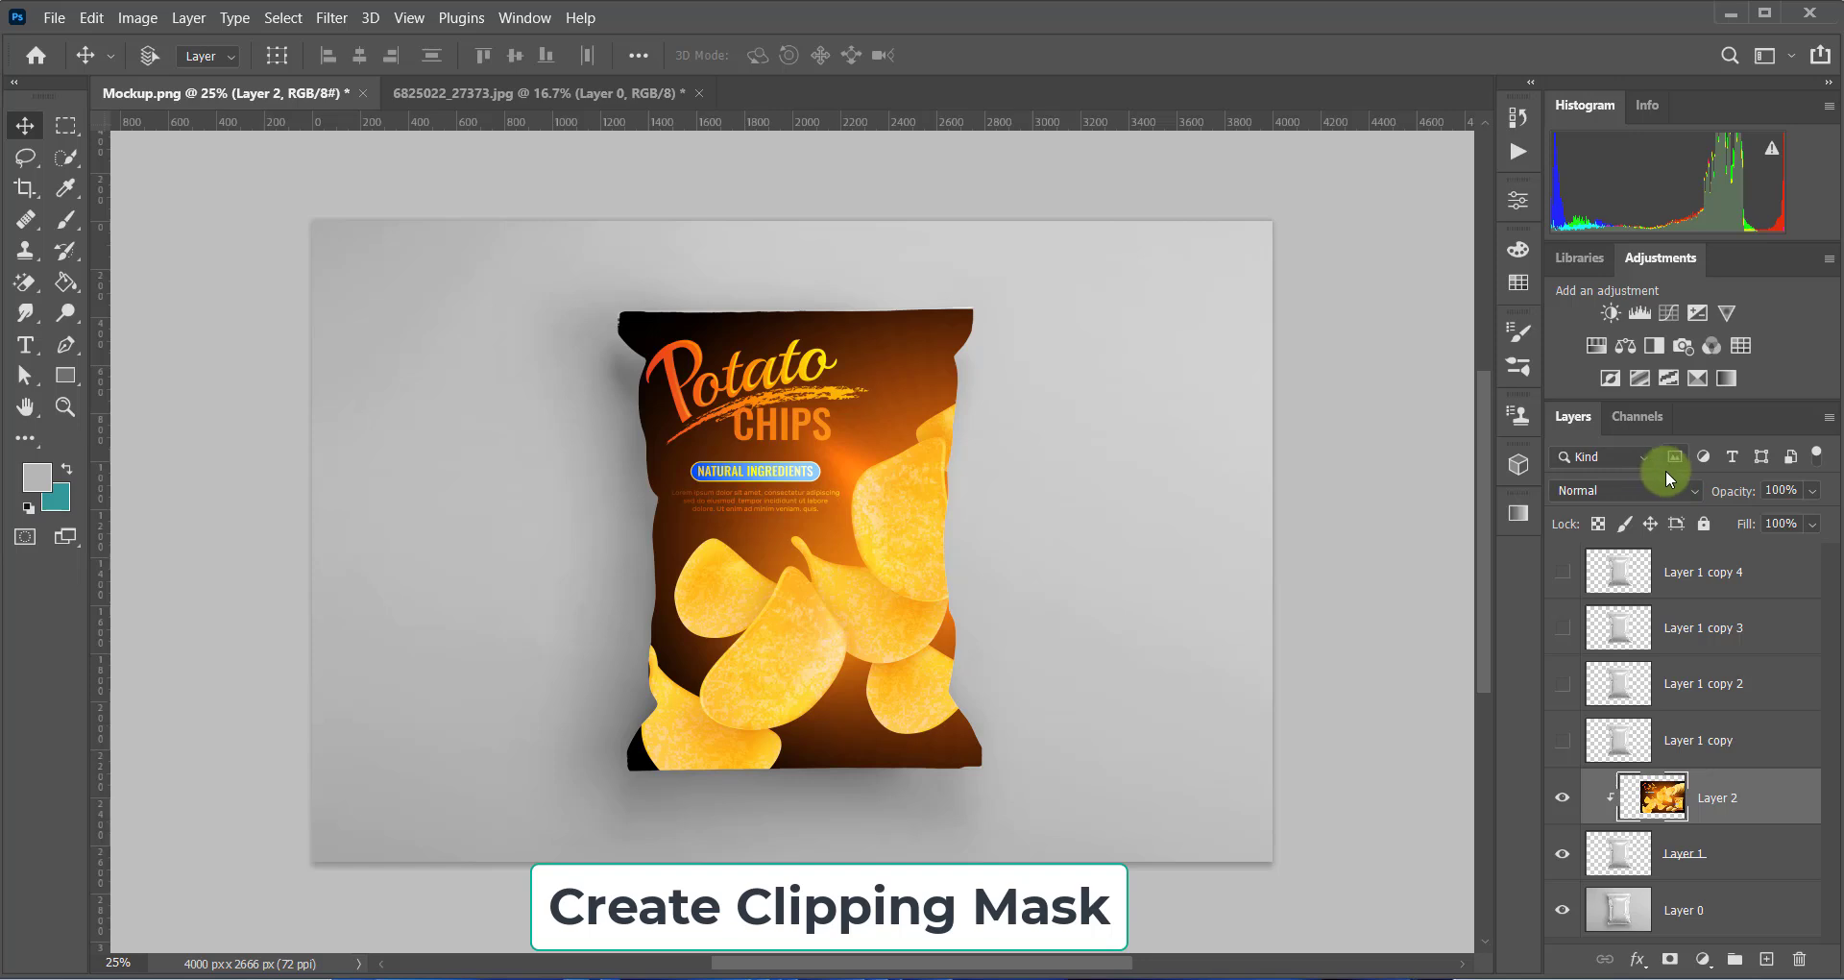
{"action": "left_click", "coordinate": [1693, 492]}
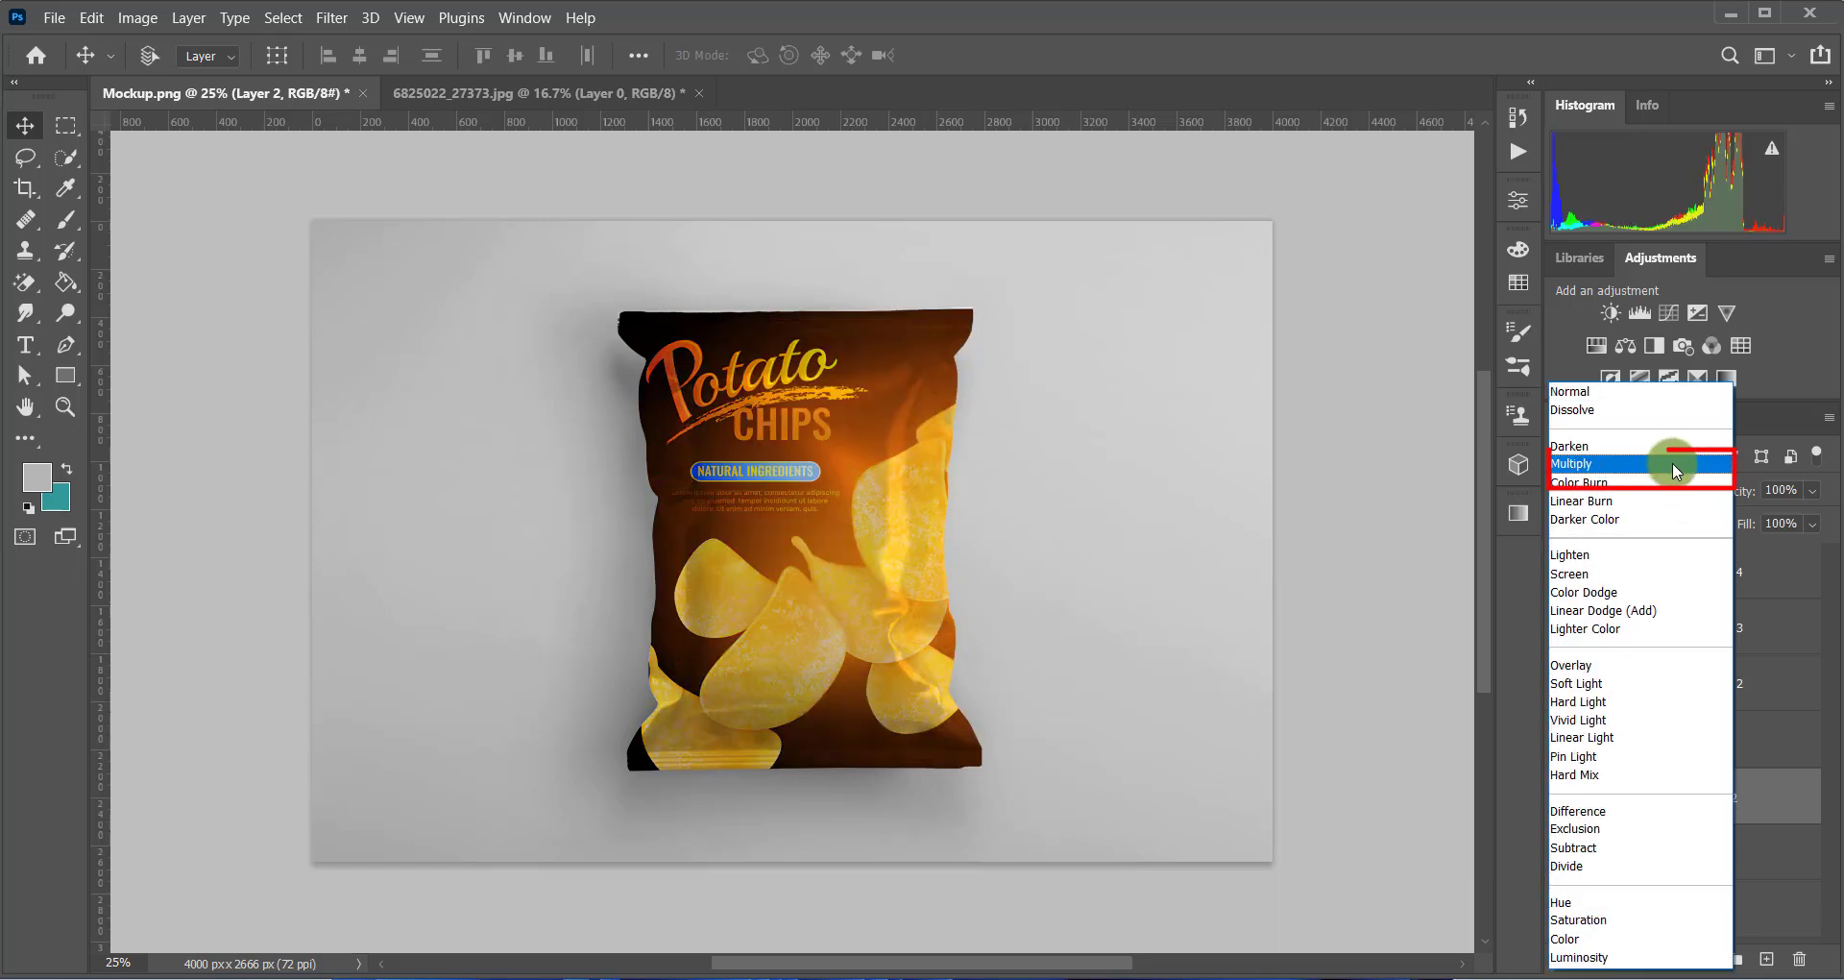
{"action": "left_click", "coordinate": [1673, 463]}
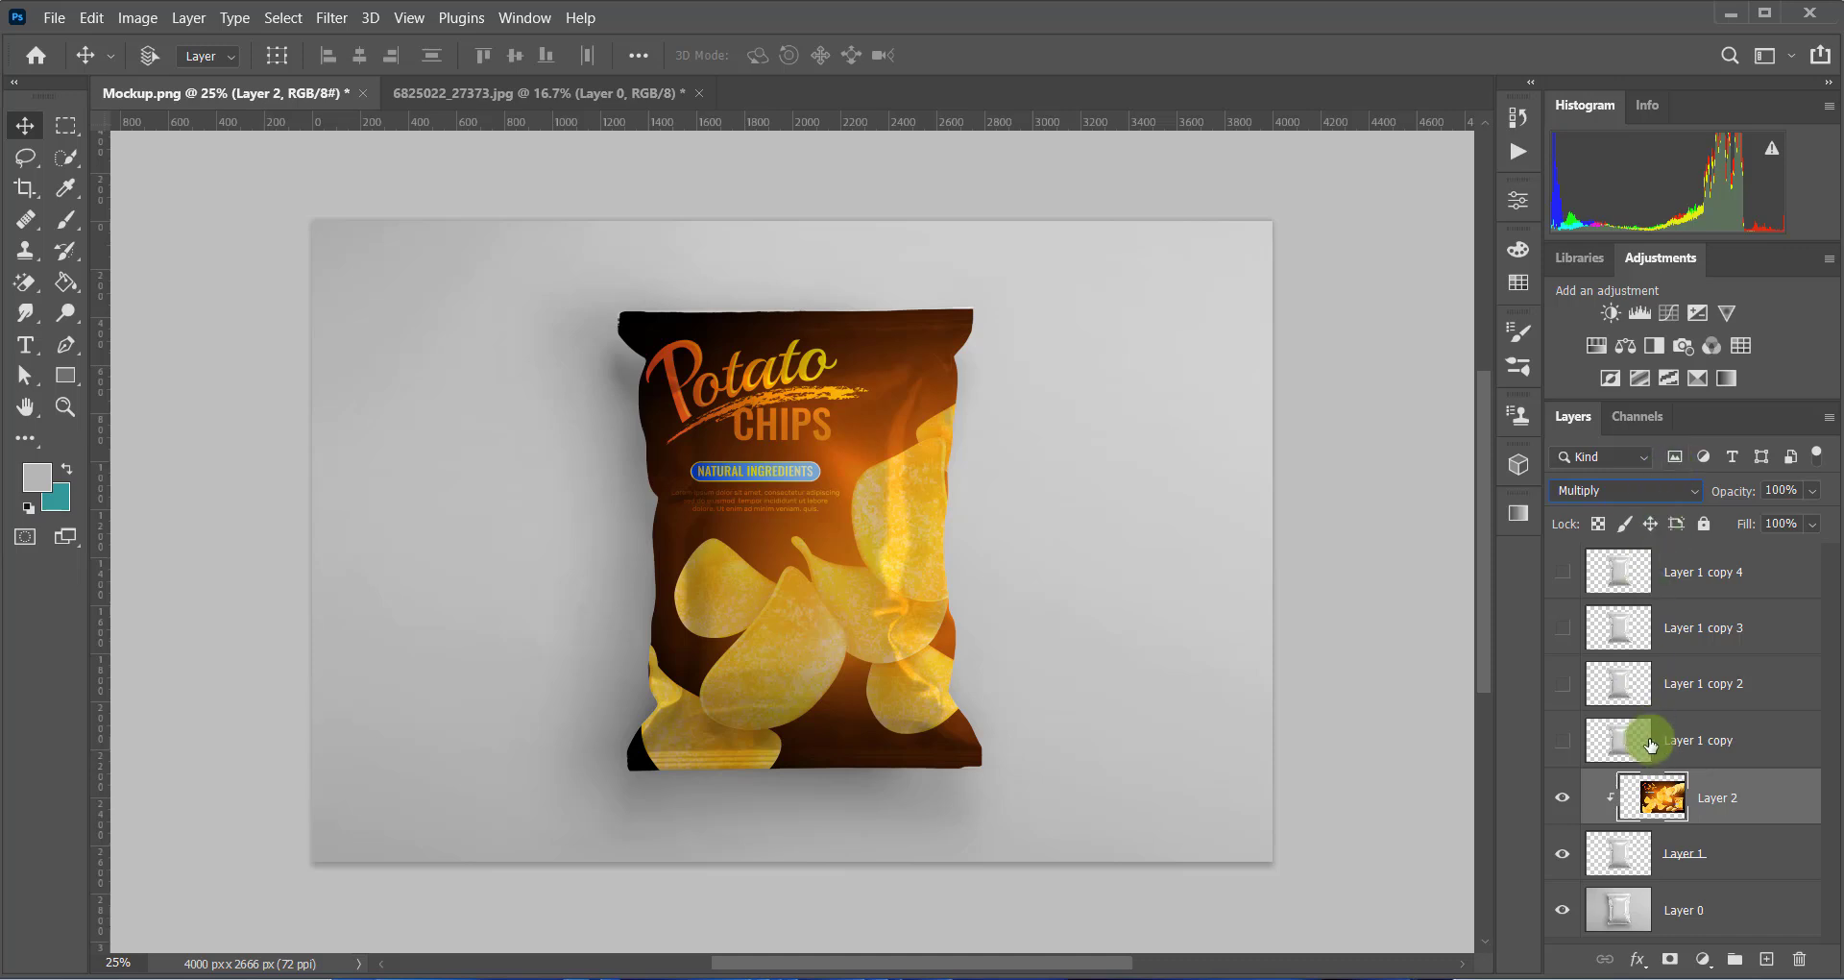
{"action": "left_click", "coordinate": [1730, 754]}
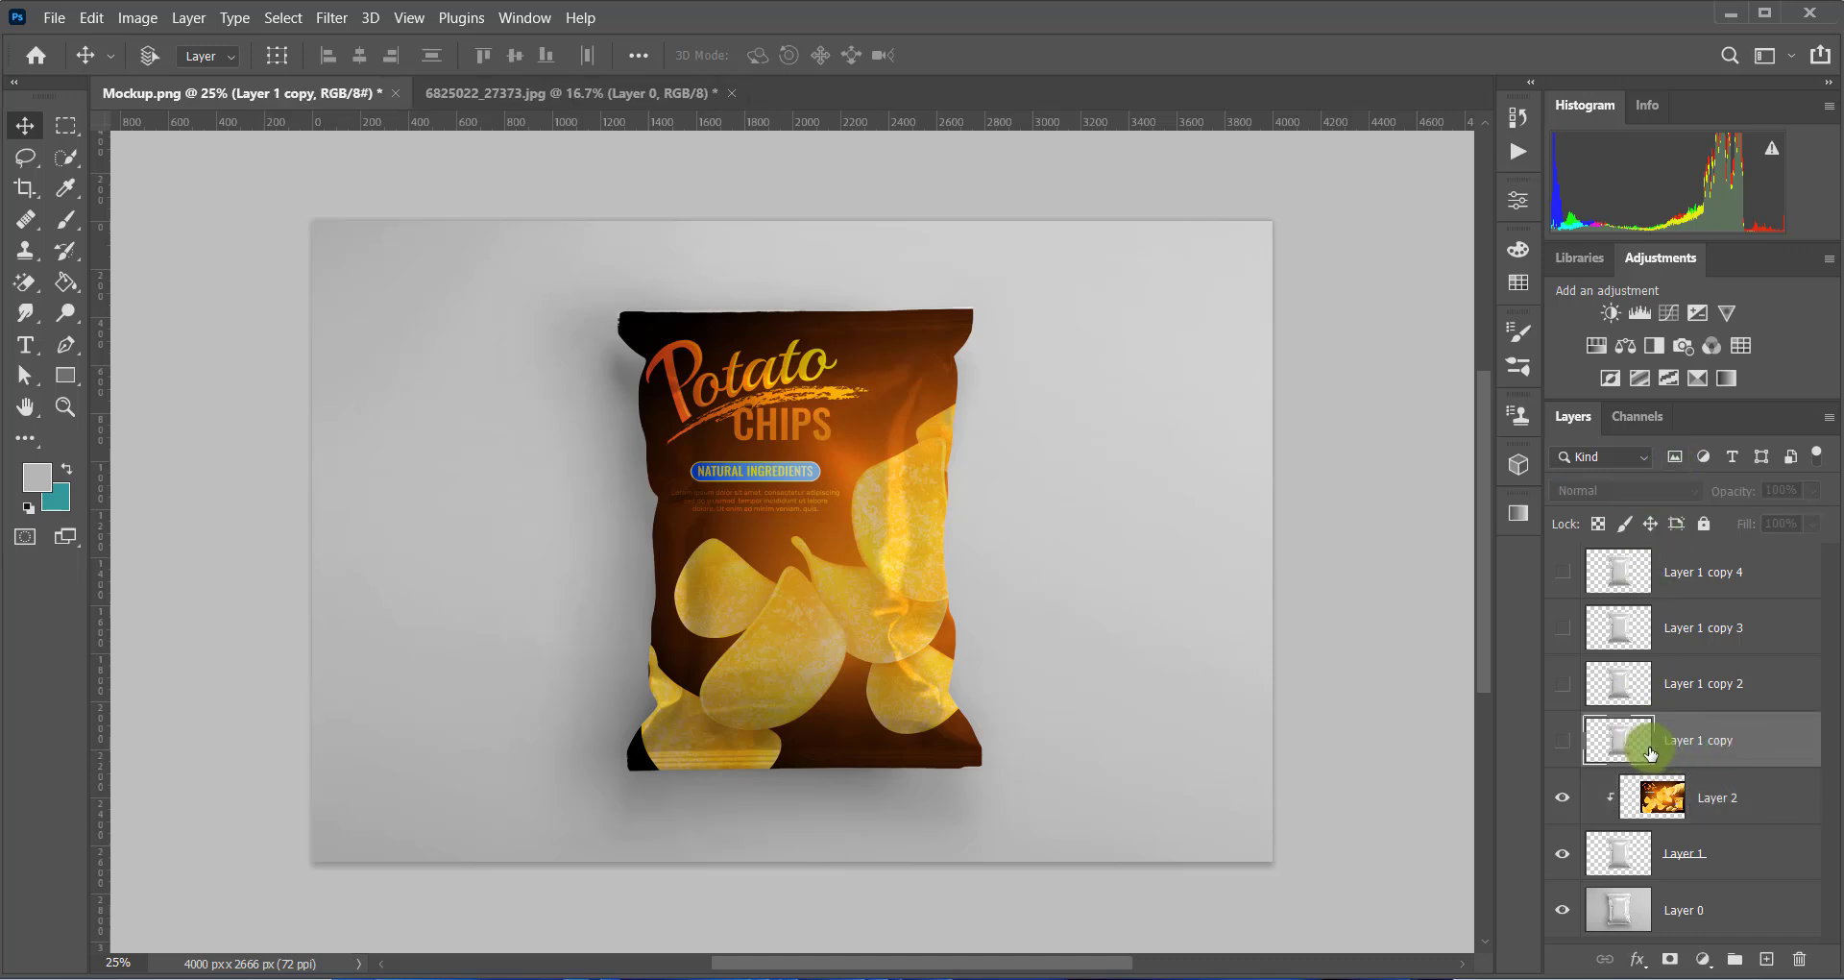
- Make Layer 1 copy visible and set its blend mode to Linear Burn
{"action": "left_click", "coordinate": [1564, 742]}
{"action": "left_click", "coordinate": [1688, 462]}
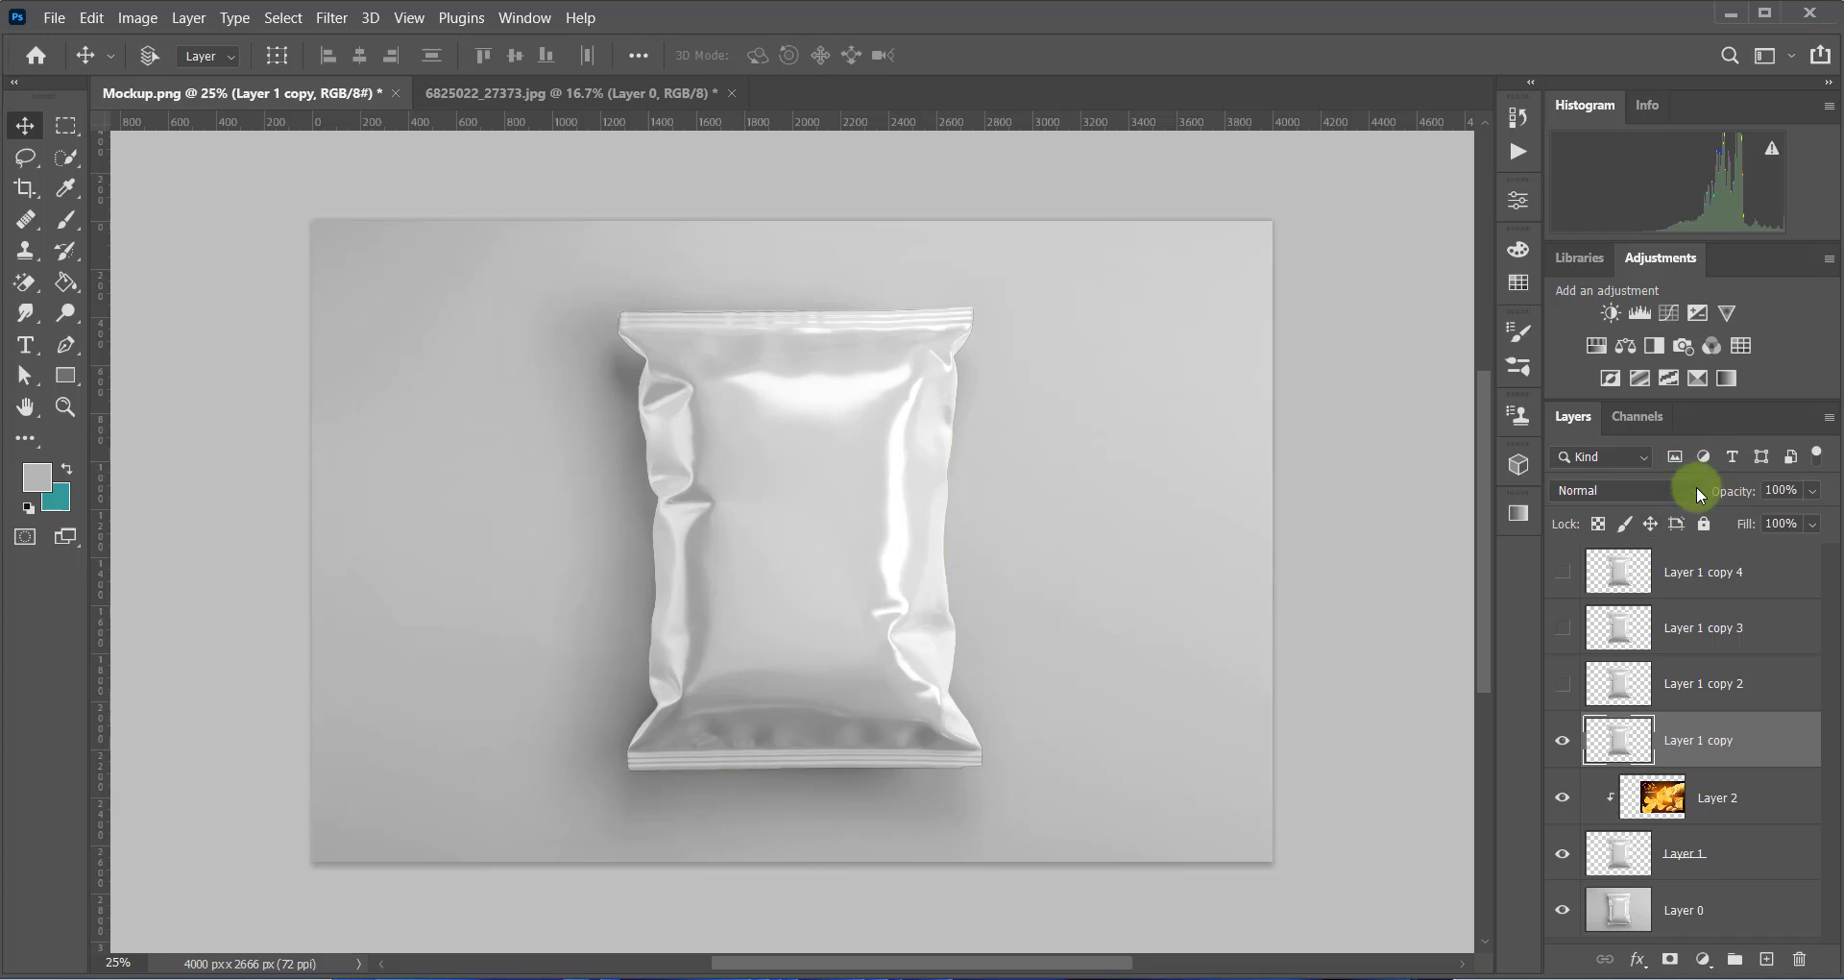
{"action": "left_click", "coordinate": [1698, 494]}
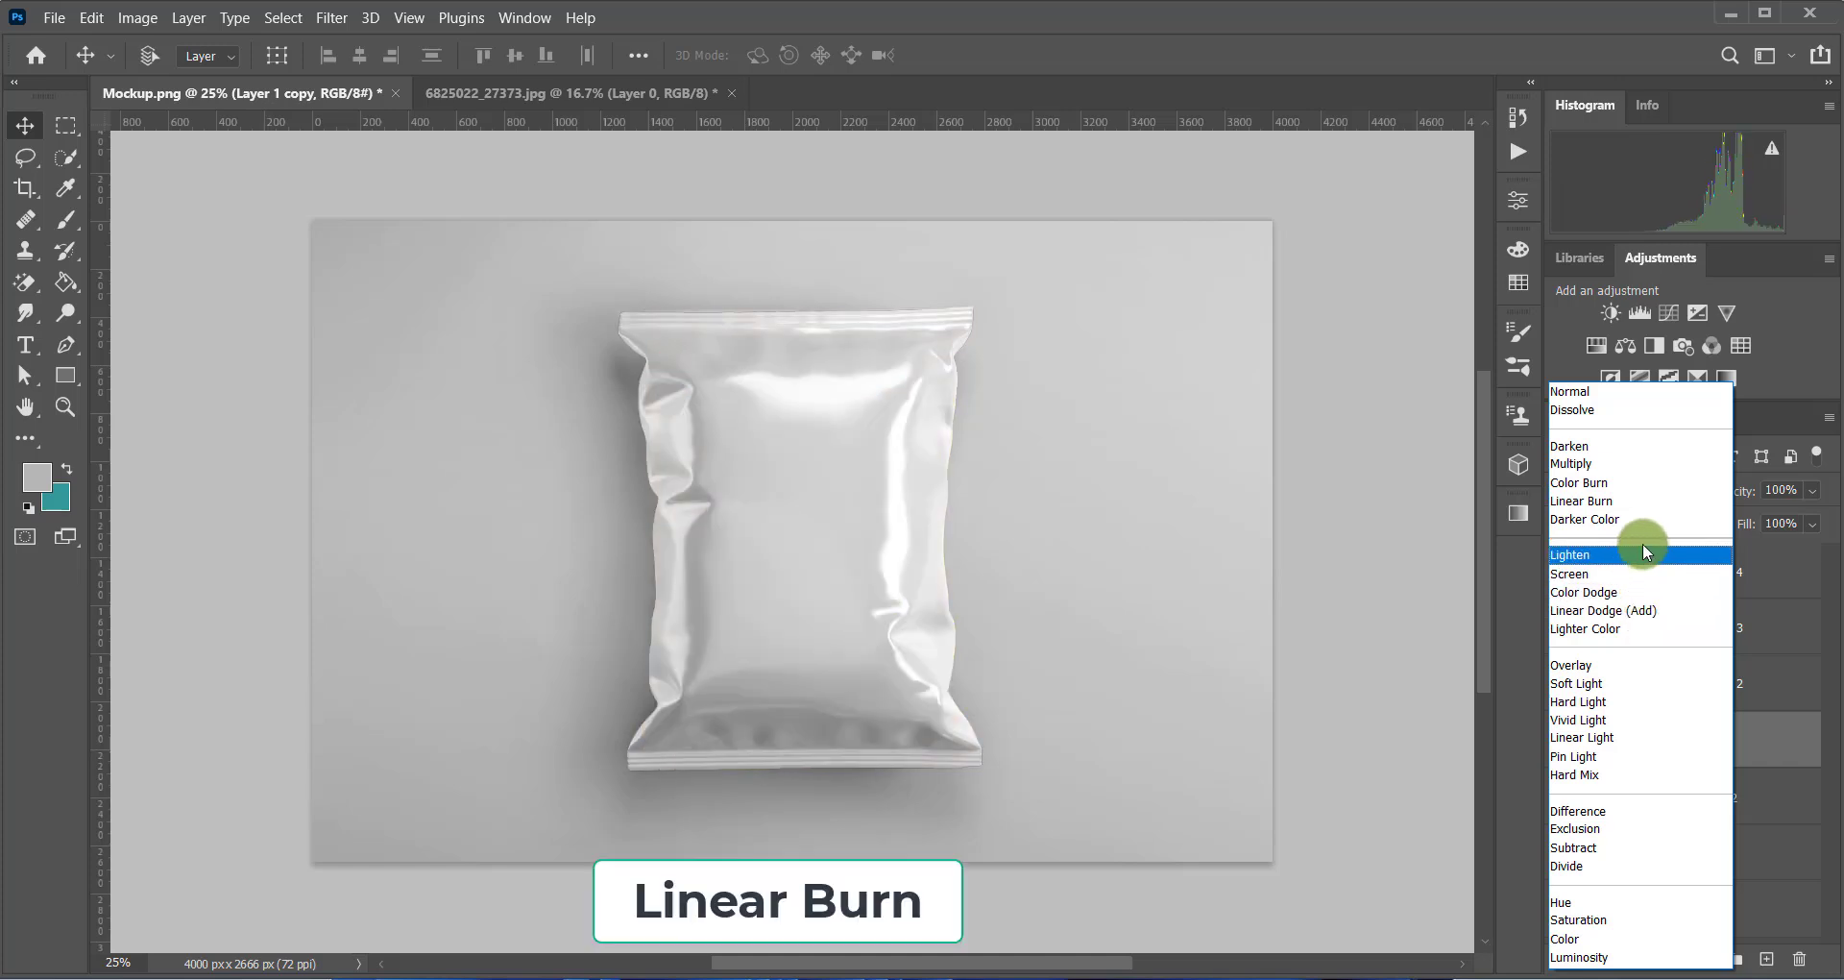
{"action": "left_click", "coordinate": [1671, 501]}
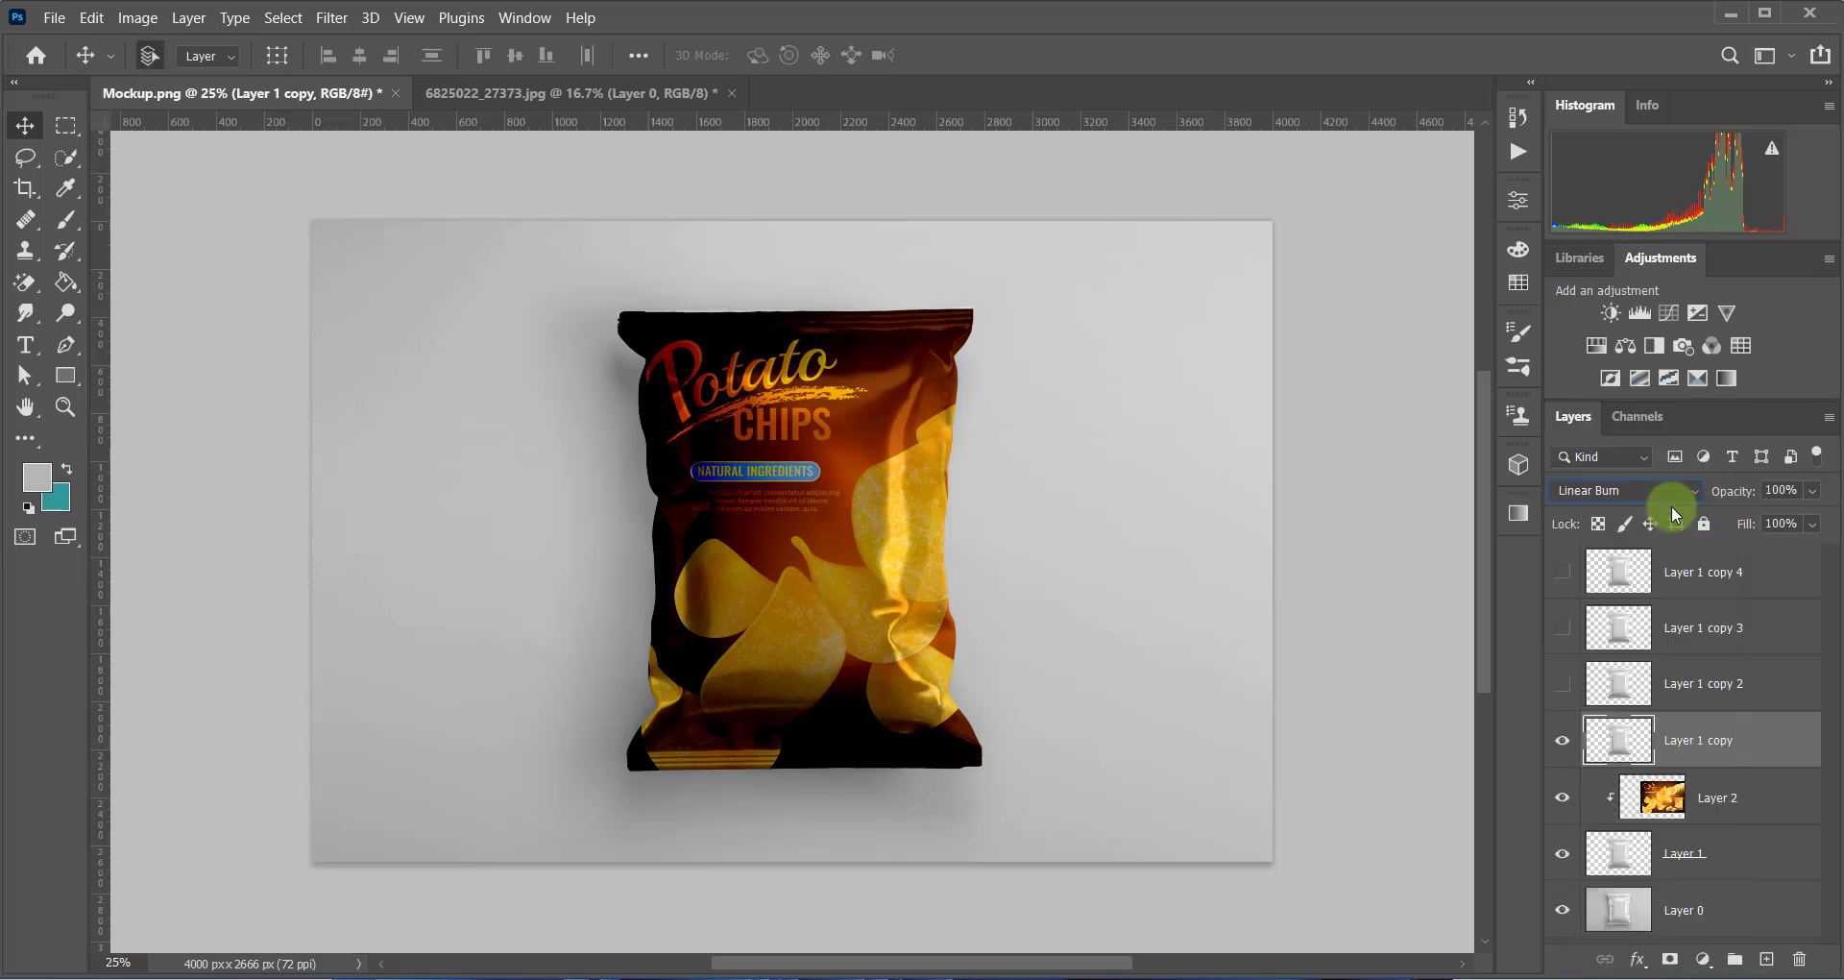
- Set Layer 1 copy's Levels to input 0/0.91/116 and output 129–234
{"action": "key", "text": "ctrl+l"}
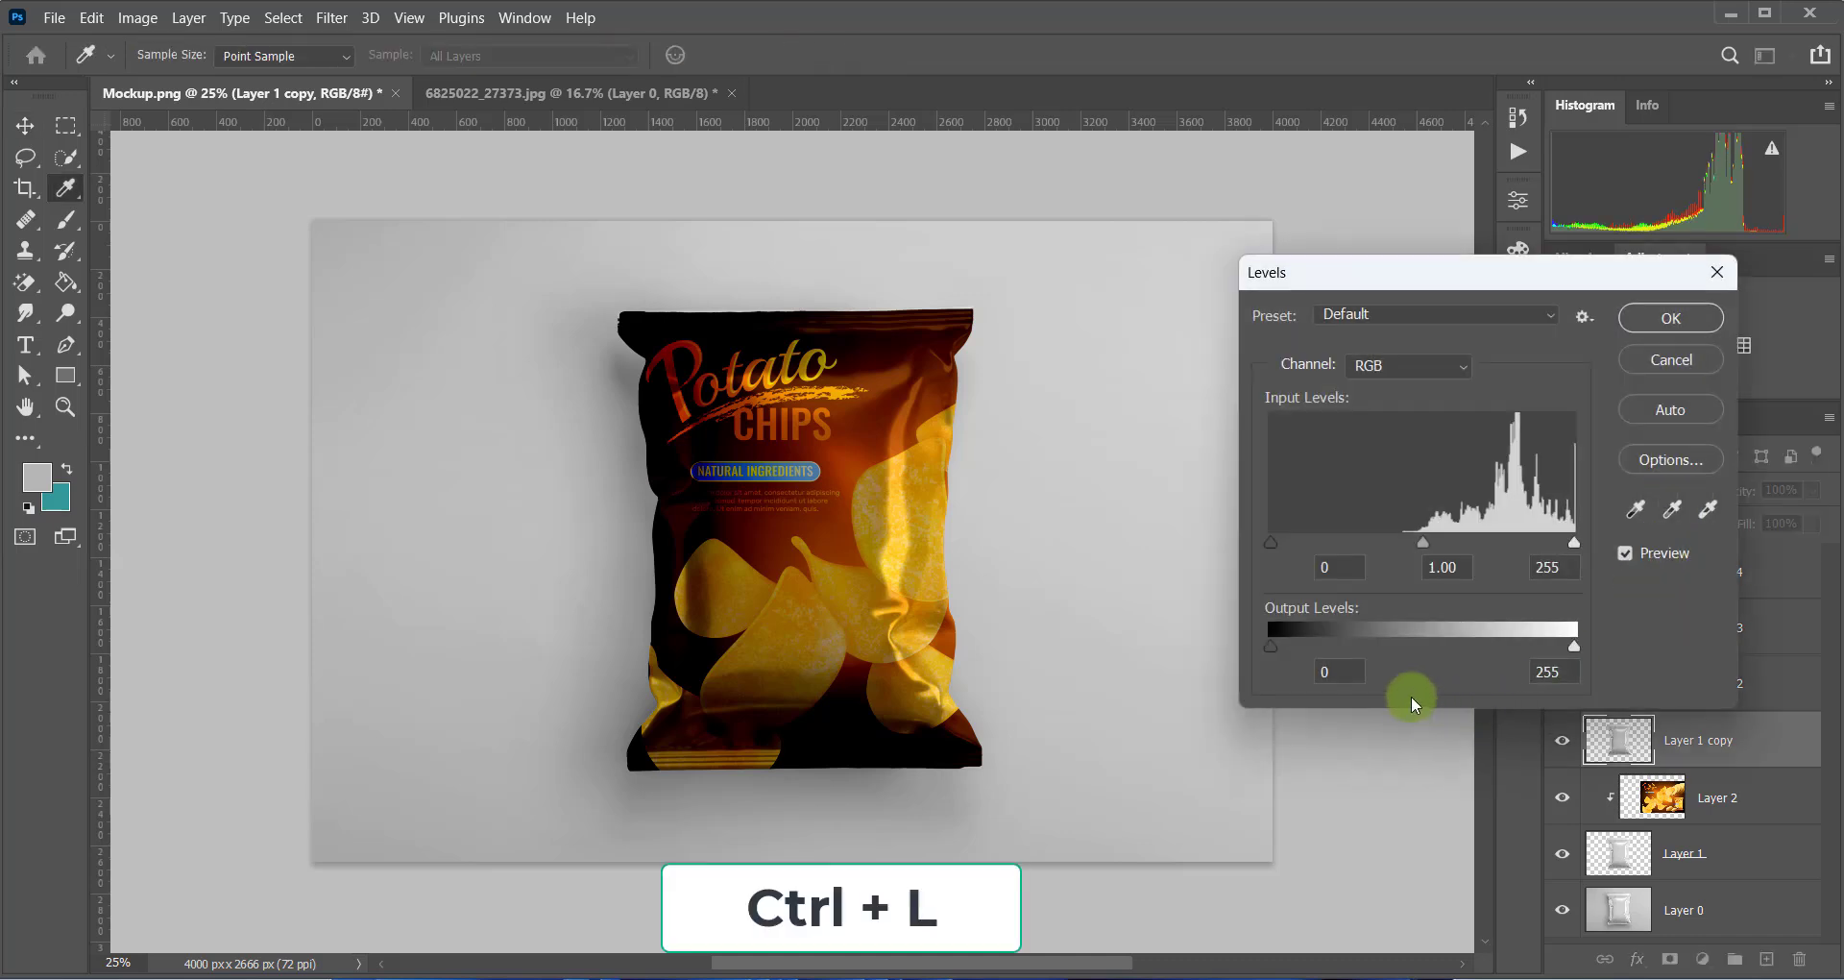
{"action": "left_click_drag", "start_coordinate": [1271, 649], "coordinate": [1553, 649]}
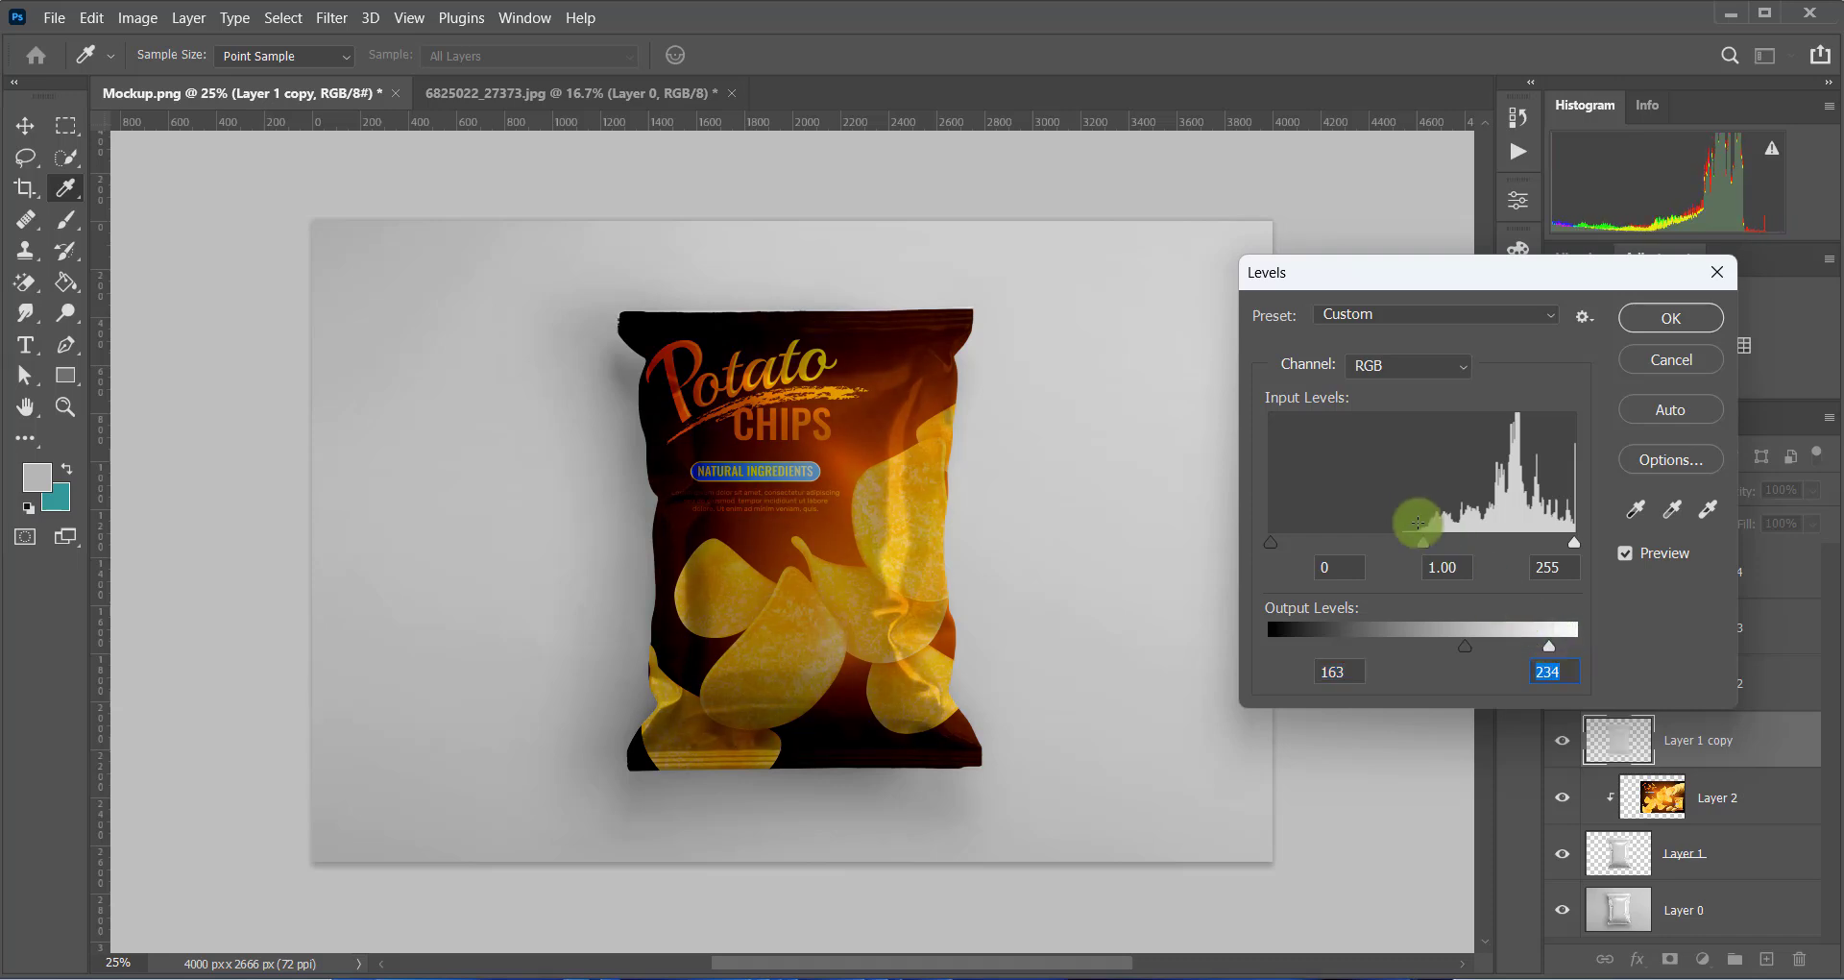
{"action": "mouse_move", "coordinate": [1424, 543]}
{"action": "left_mouse_down"}
{"action": "mouse_move", "coordinate": [1501, 545]}
{"action": "mouse_move", "coordinate": [1432, 542]}
{"action": "left_mouse_up"}
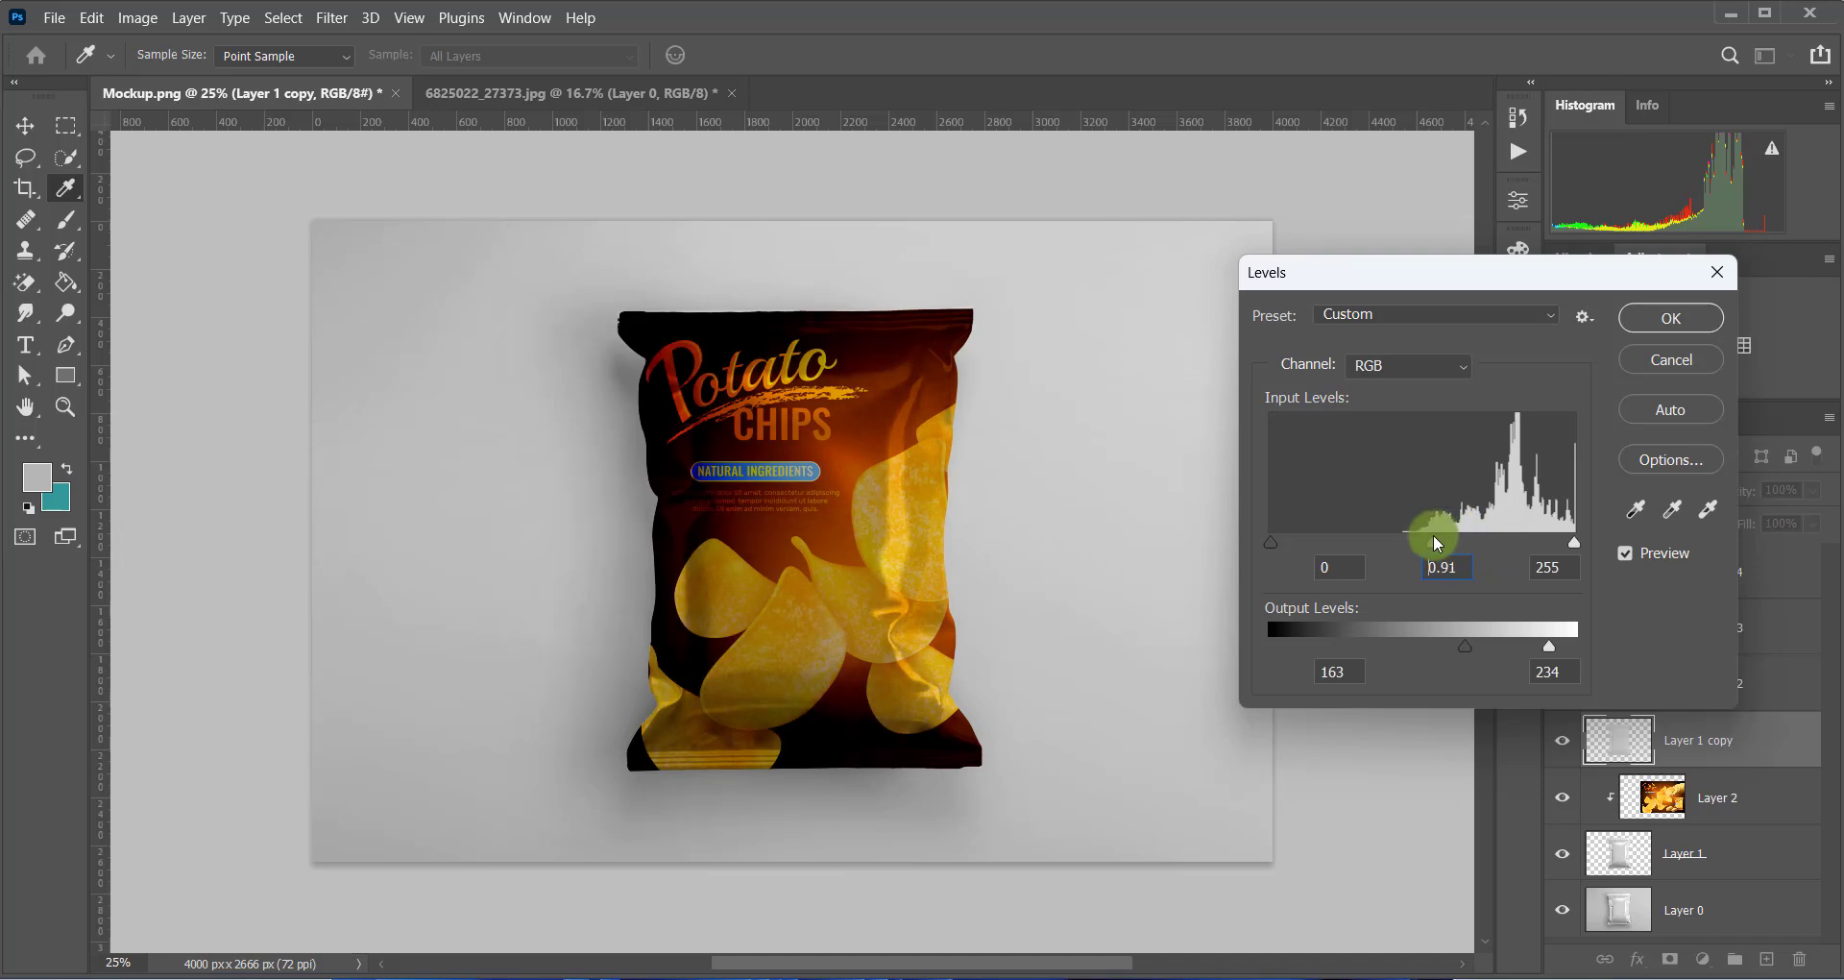
{"action": "left_click_drag", "start_coordinate": [1463, 644], "coordinate": [1298, 646]}
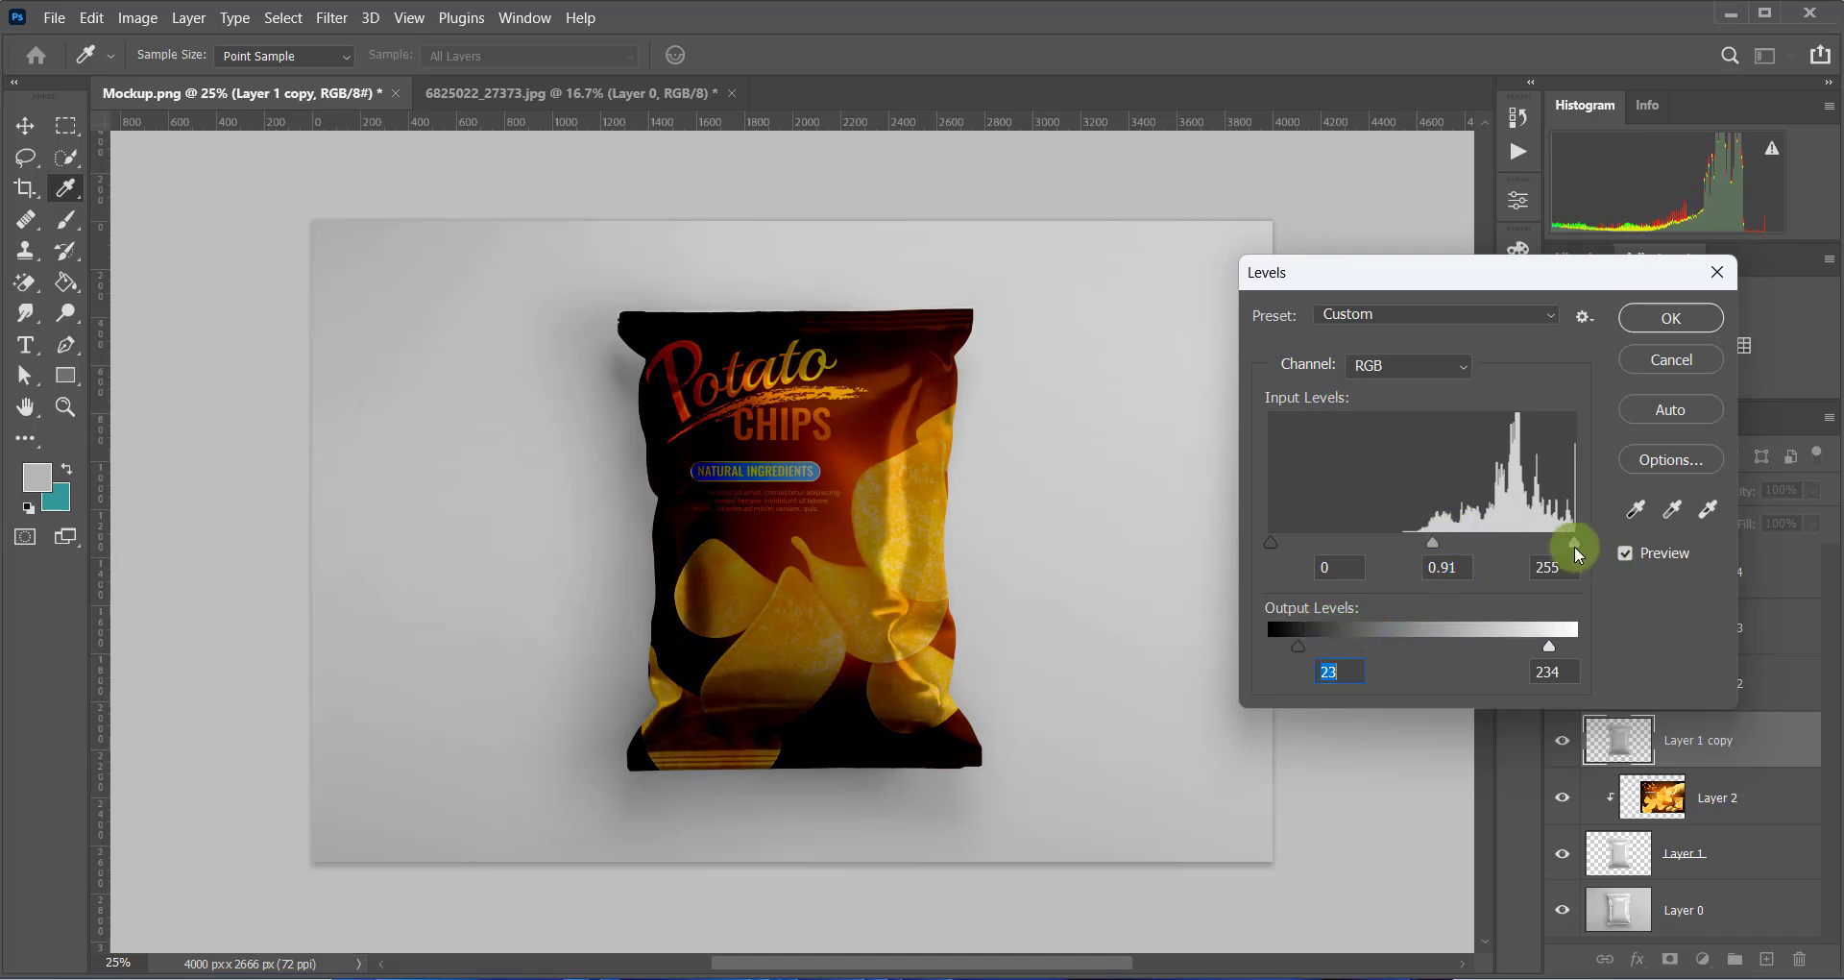
{"action": "left_click_drag", "start_coordinate": [1574, 545], "coordinate": [1474, 542]}
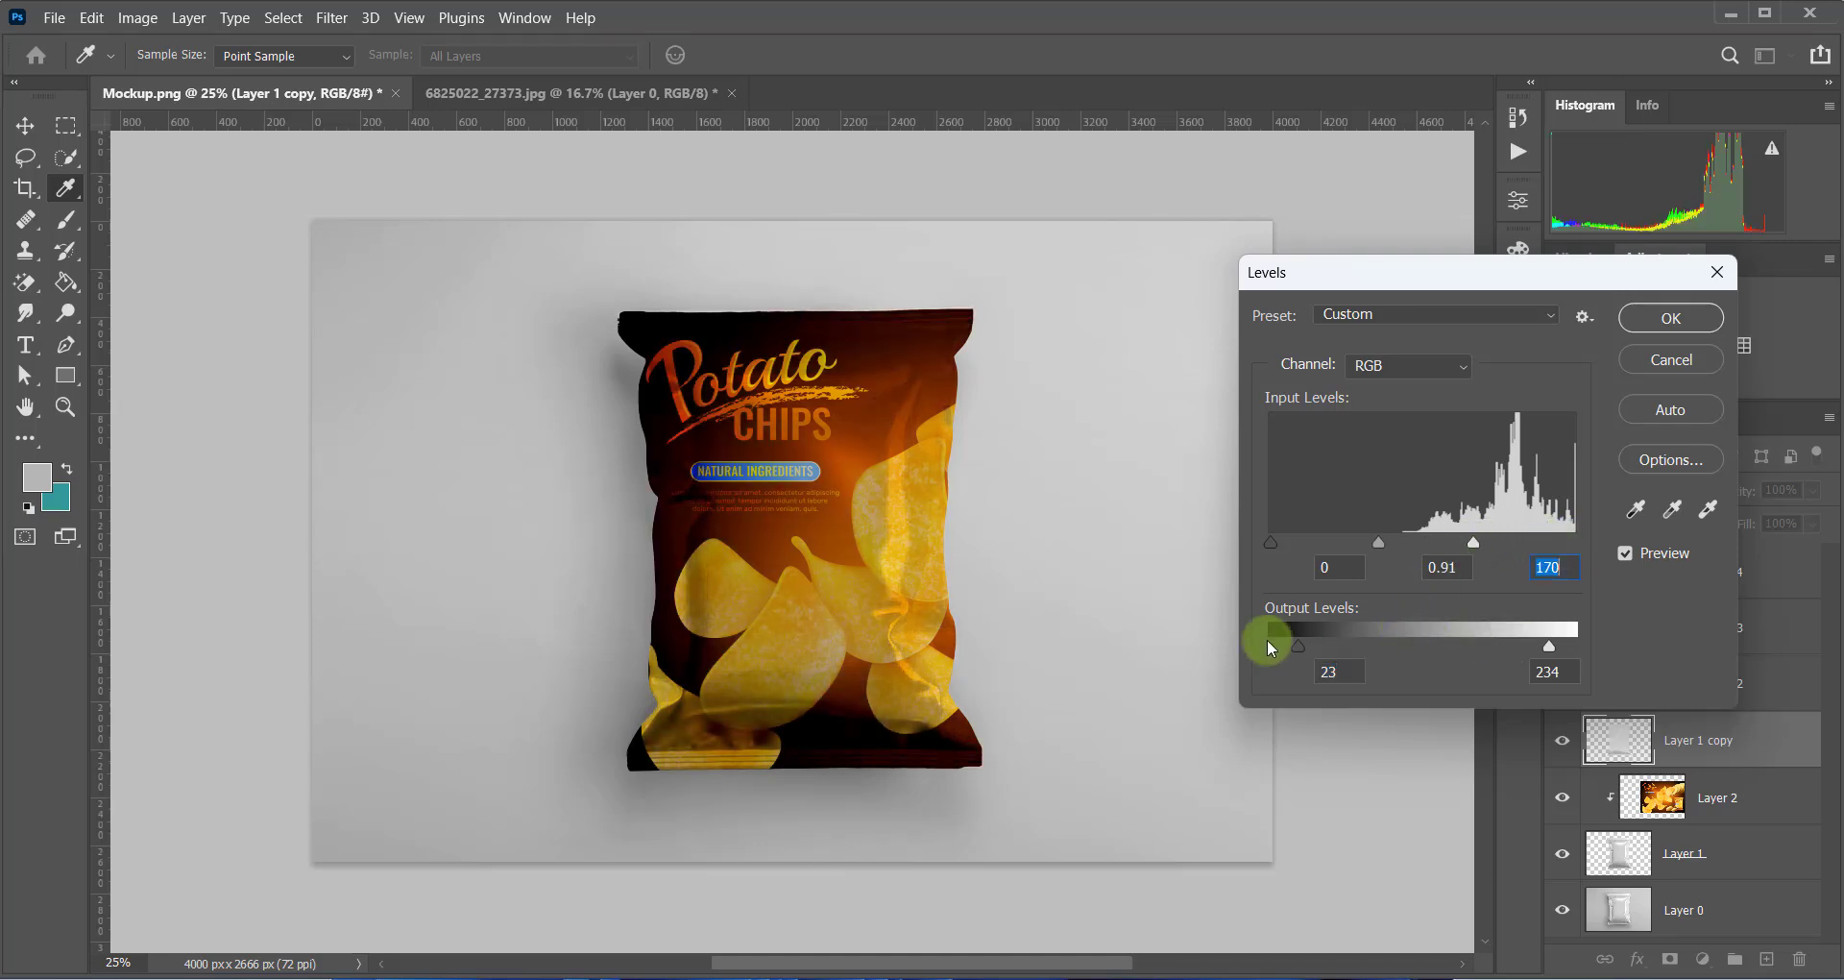
{"action": "left_click_drag", "start_coordinate": [1296, 646], "coordinate": [1429, 646]}
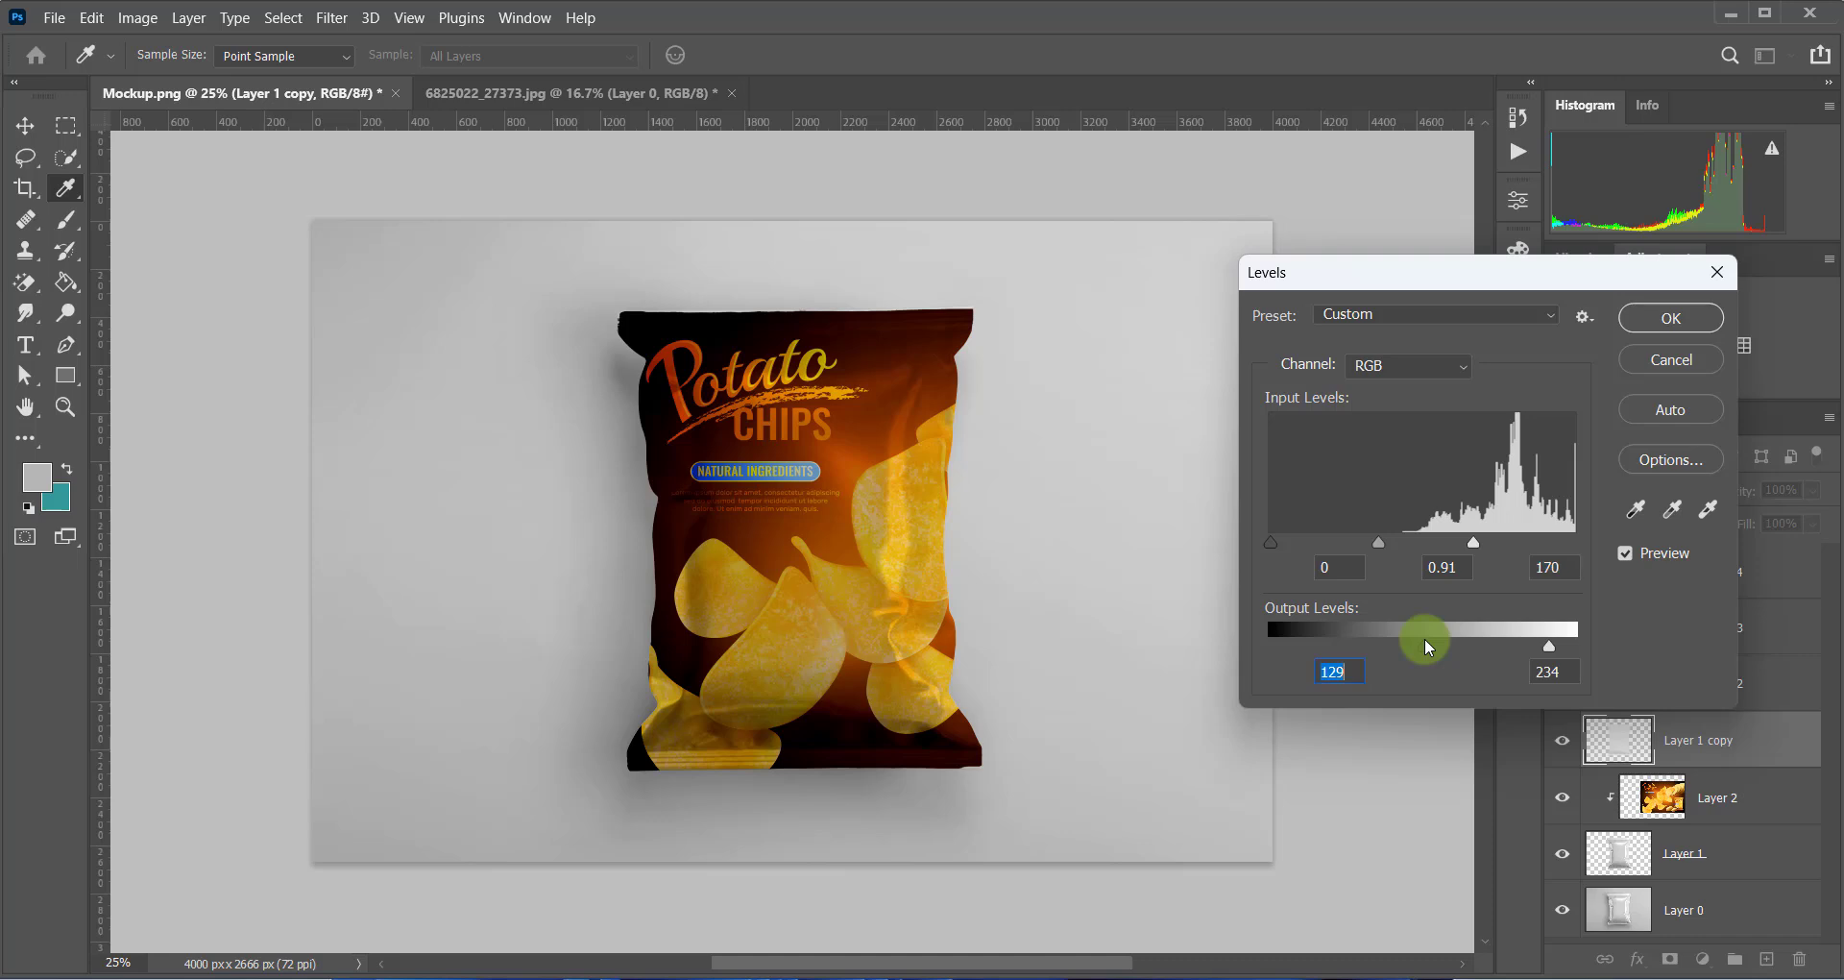
{"action": "mouse_move", "coordinate": [1473, 542]}
{"action": "left_mouse_down"}
{"action": "mouse_move", "coordinate": [1412, 543]}
{"action": "mouse_move", "coordinate": [1506, 542]}
{"action": "mouse_move", "coordinate": [1420, 541]}
{"action": "mouse_move", "coordinate": [1462, 541]}
{"action": "left_mouse_up"}
- Confirm the Levels, then show Layer 1 copy 2 blended with Linear Dodge (Add)
{"action": "left_click", "coordinate": [1670, 322]}
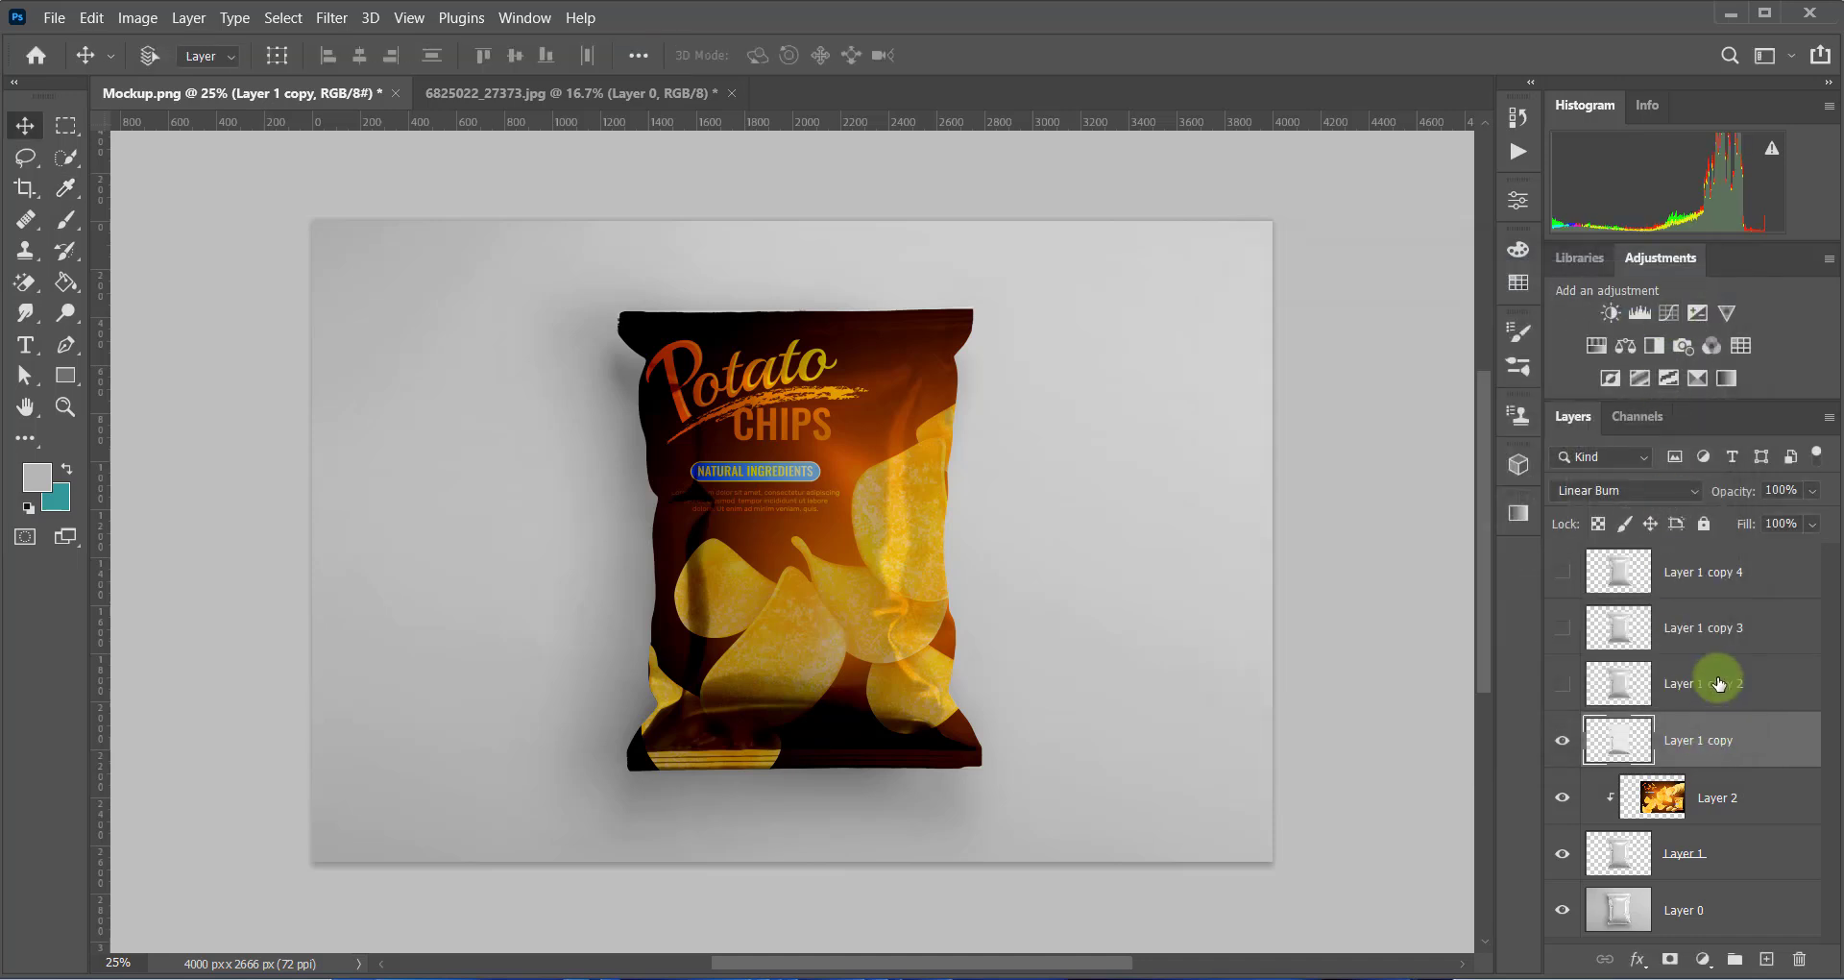
{"action": "left_click", "coordinate": [1720, 683]}
{"action": "left_click", "coordinate": [1563, 683]}
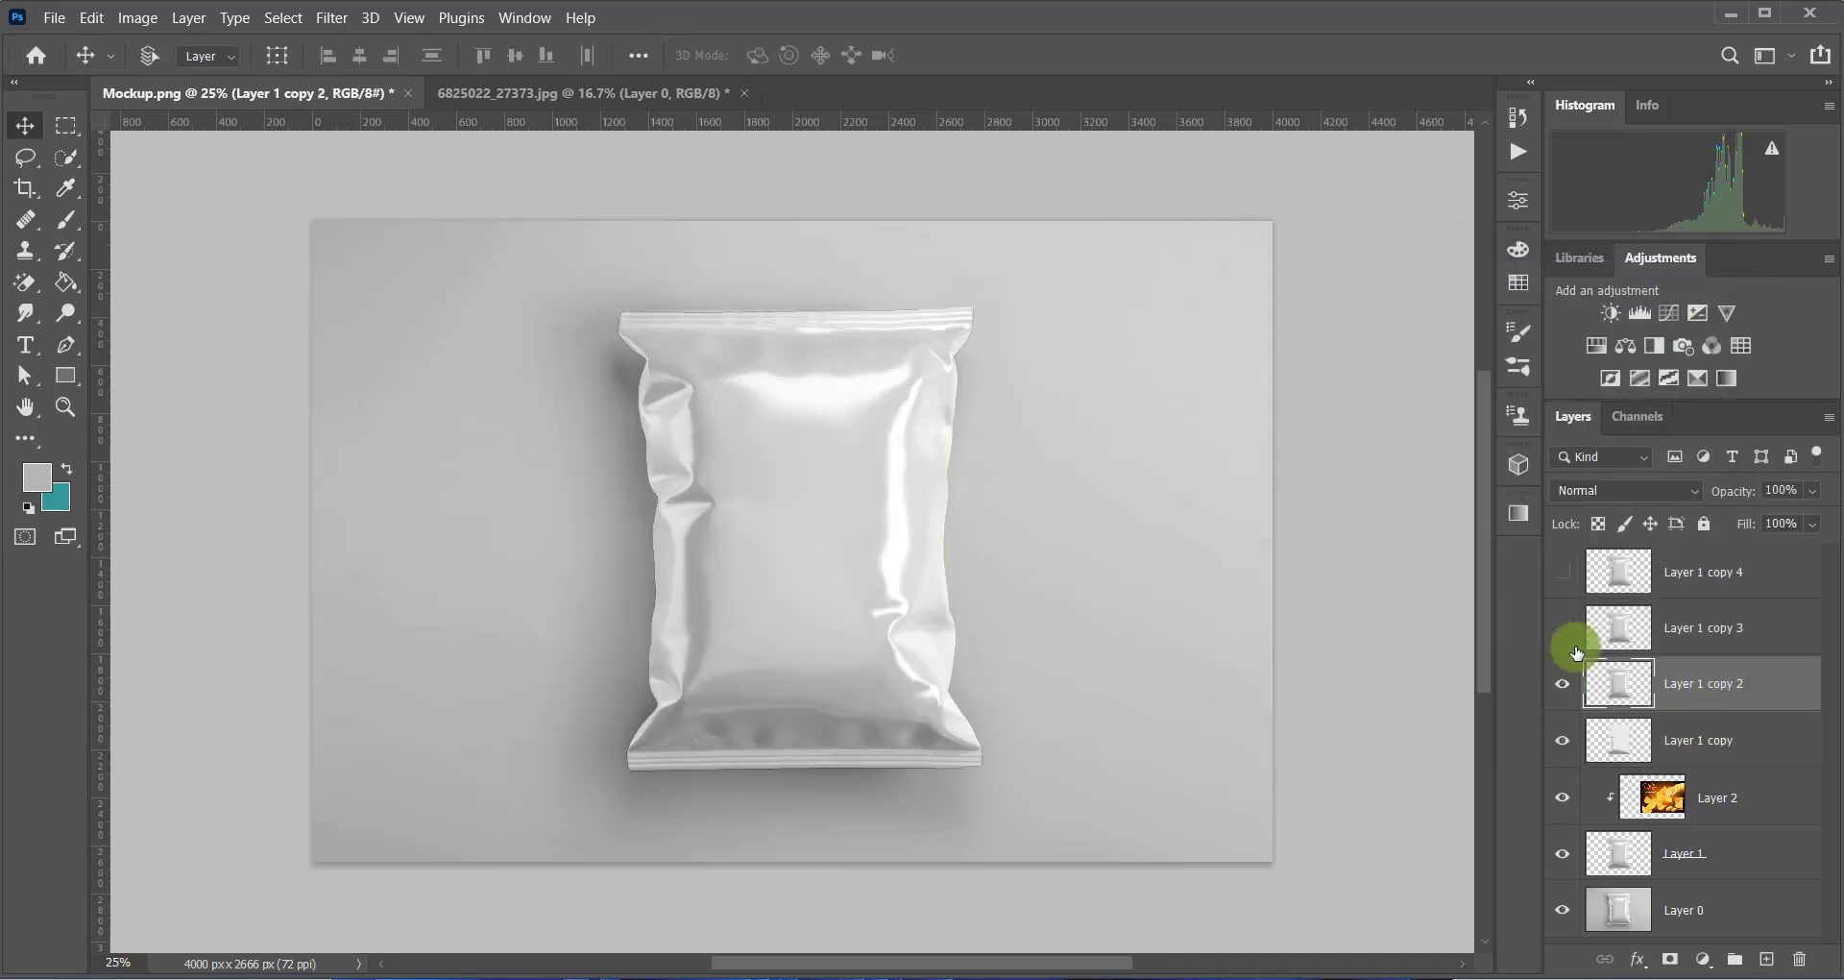
{"action": "left_click", "coordinate": [1676, 498]}
{"action": "left_click", "coordinate": [1694, 488]}
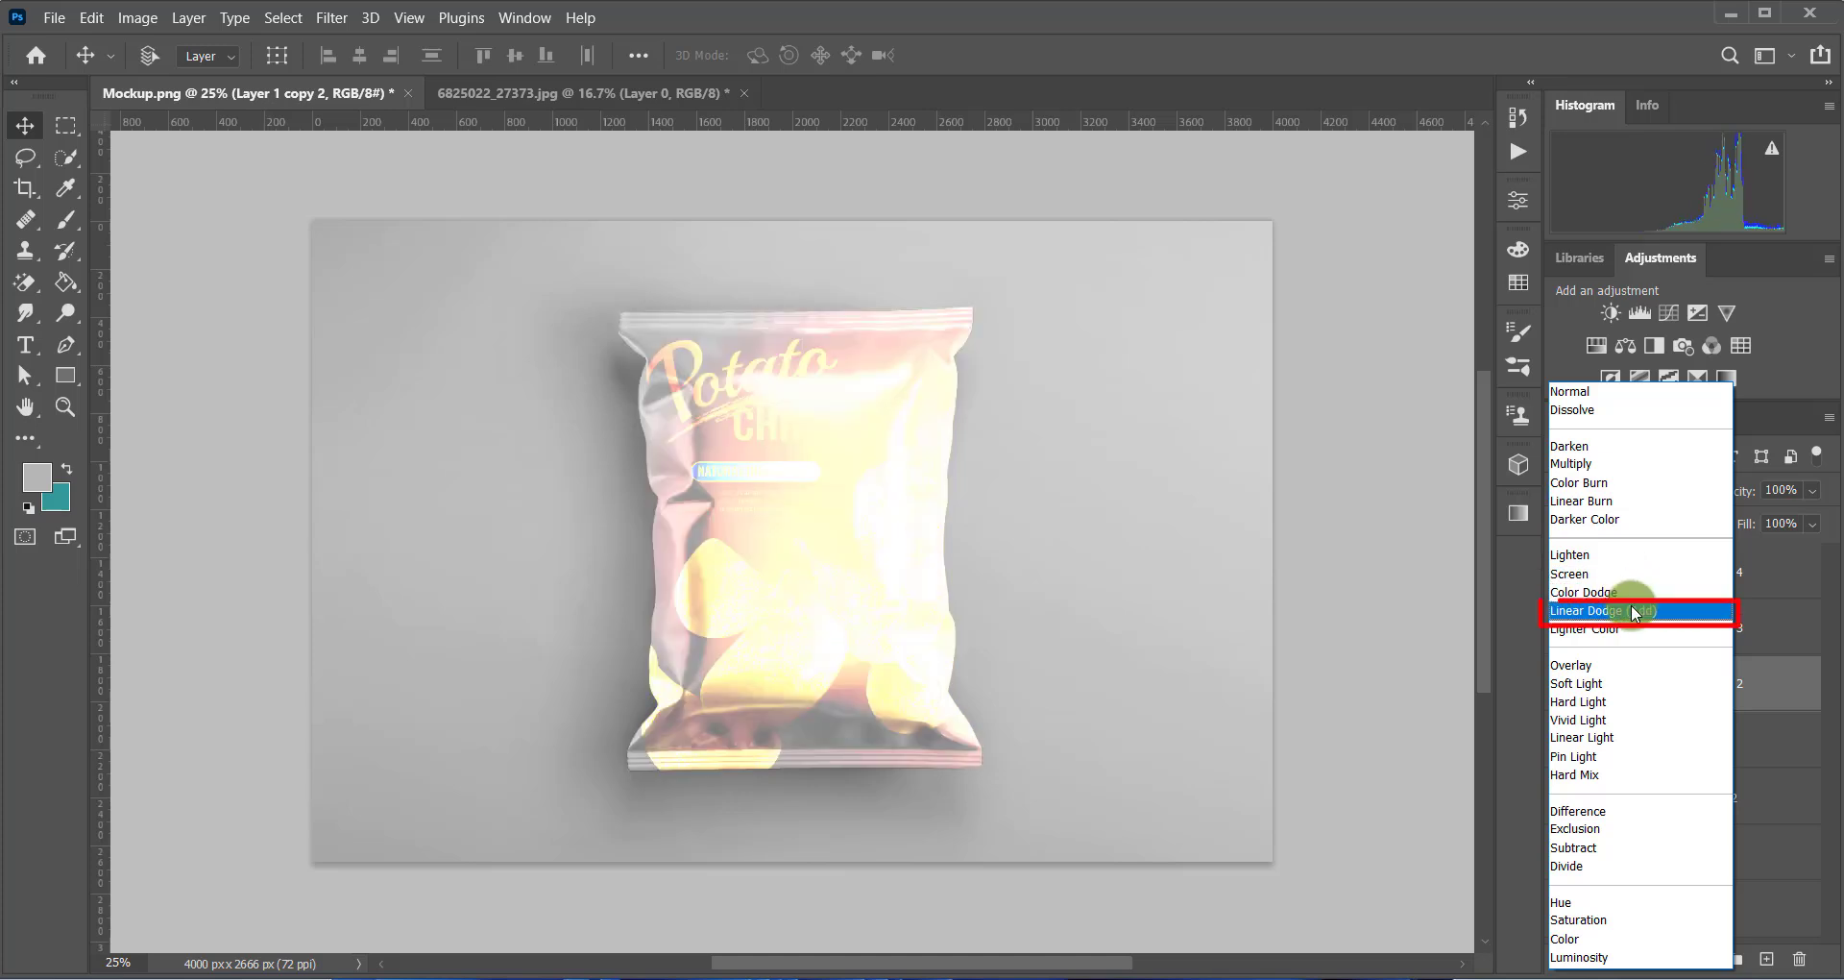
{"action": "left_click", "coordinate": [1632, 610]}
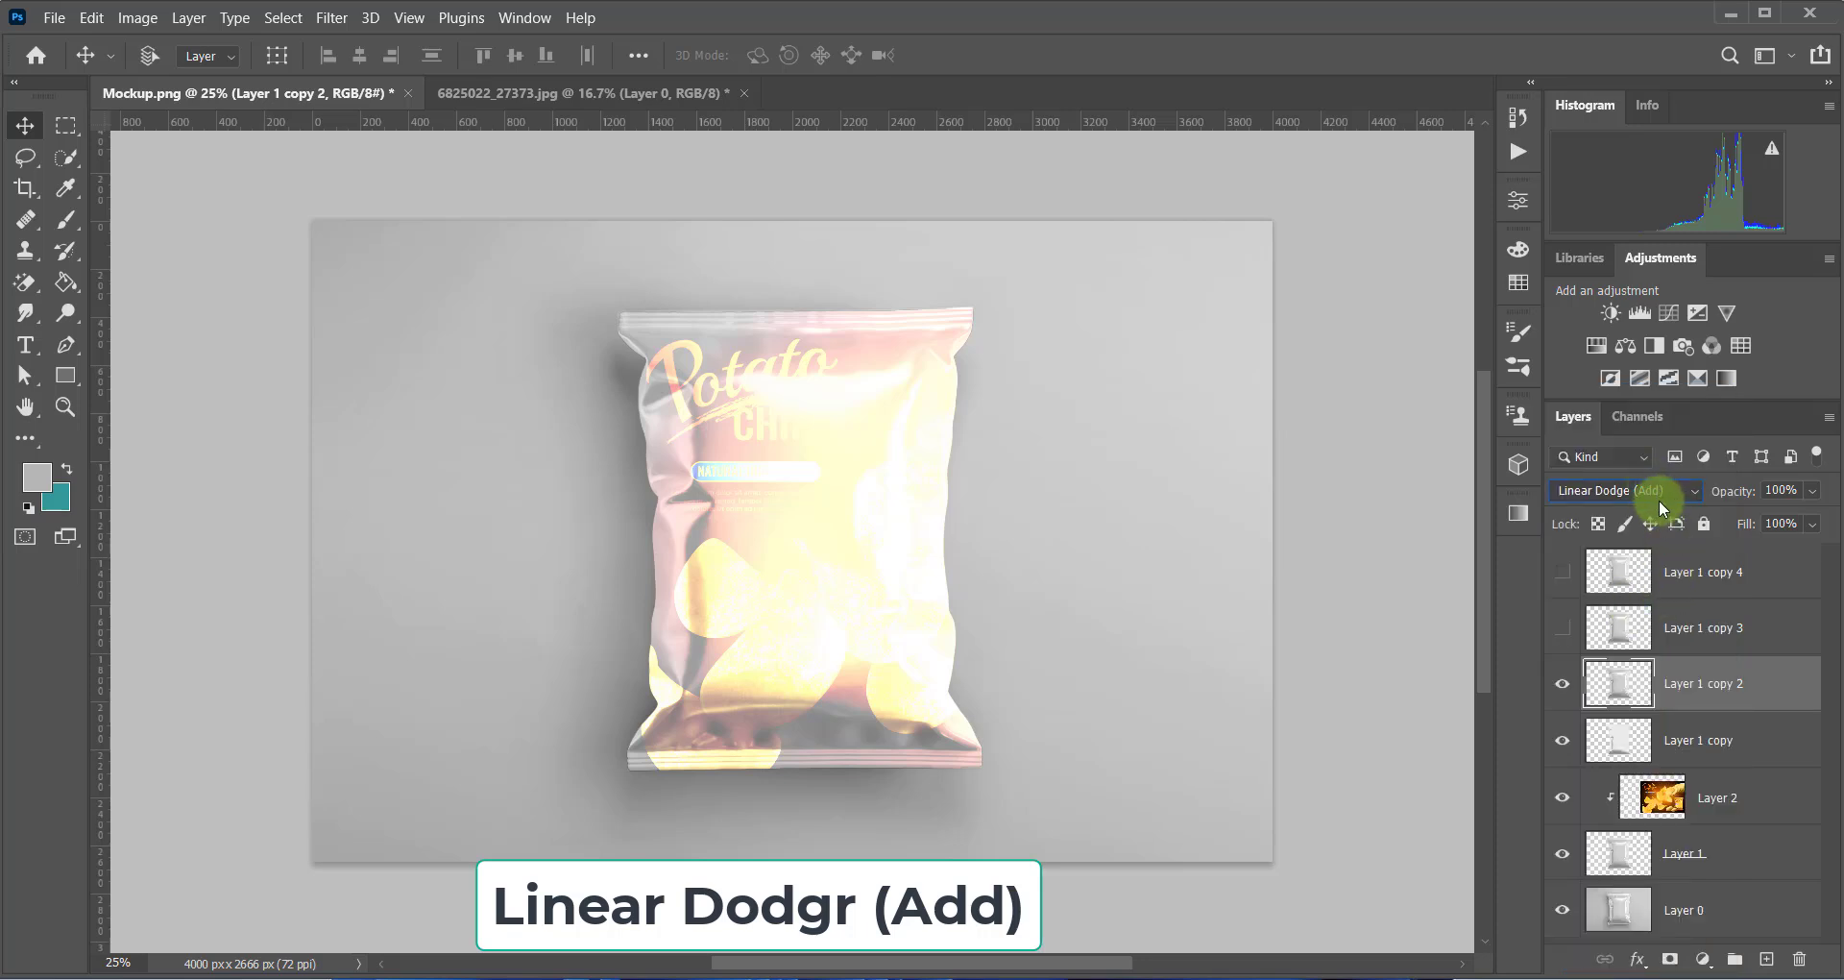
{"action": "key", "text": "ctrl+l"}
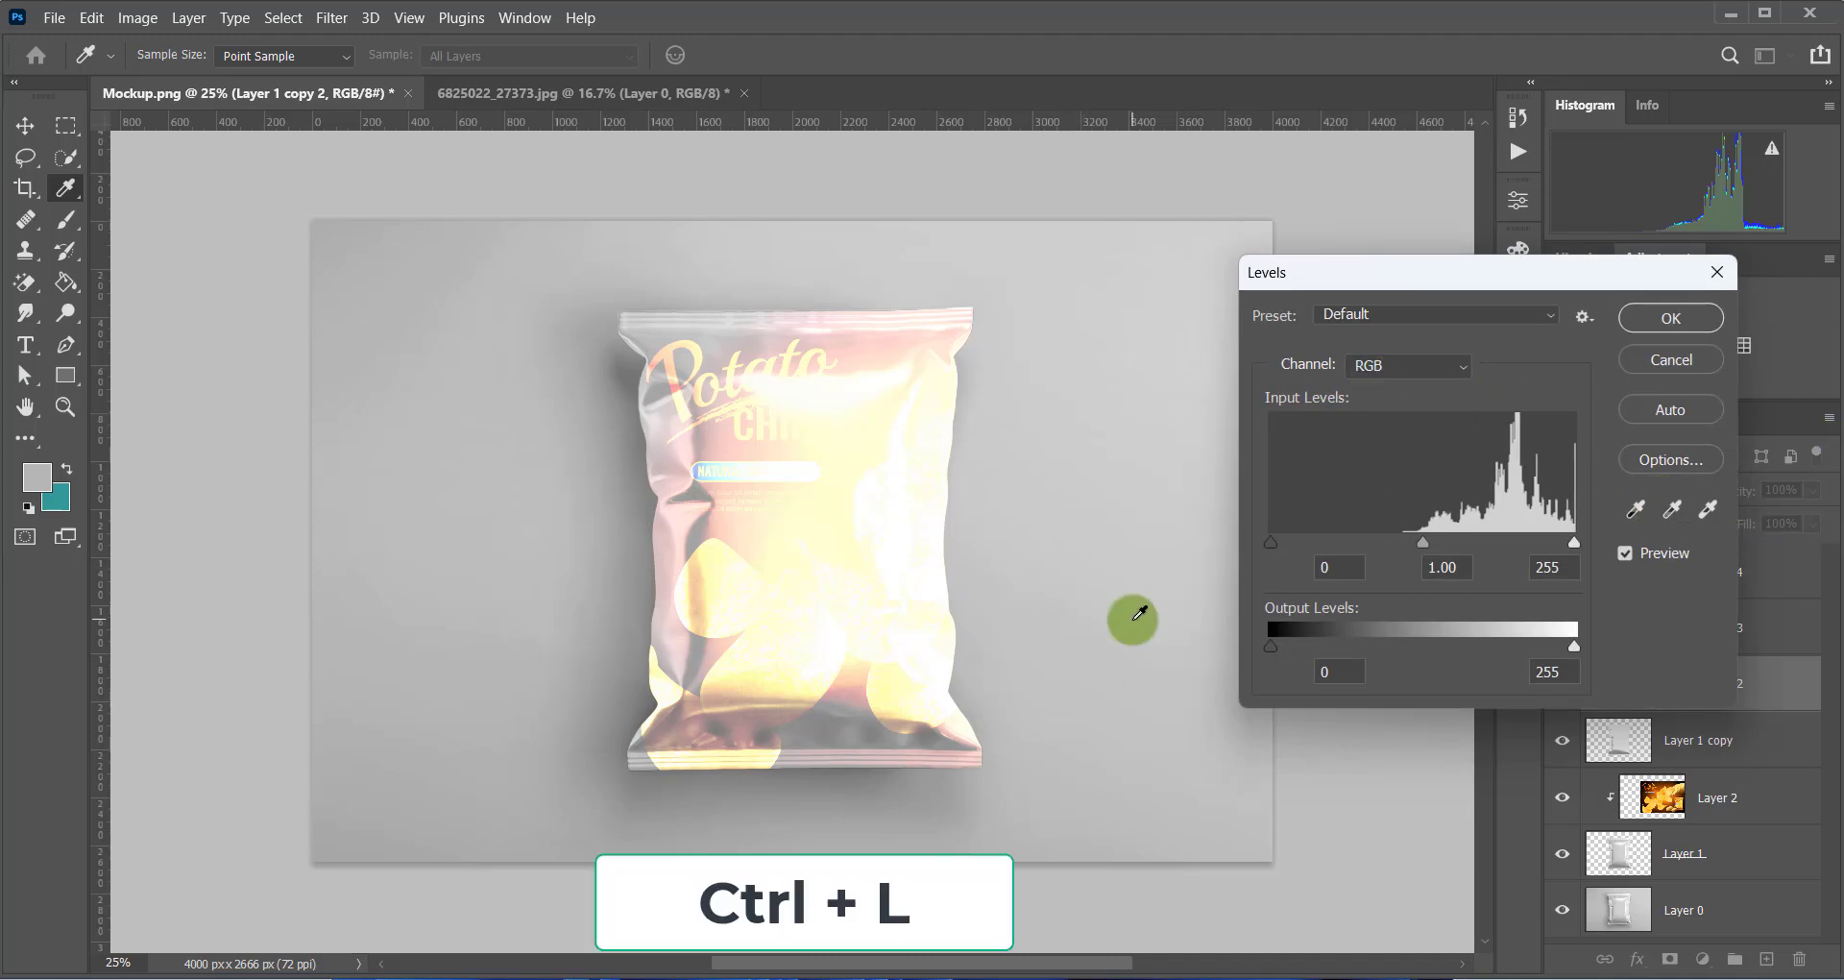
- Set Layer 1 copy 2's Levels to input 0/0.10/253 and output 0–254
{"action": "left_click_drag", "start_coordinate": [1424, 542], "coordinate": [1469, 543]}
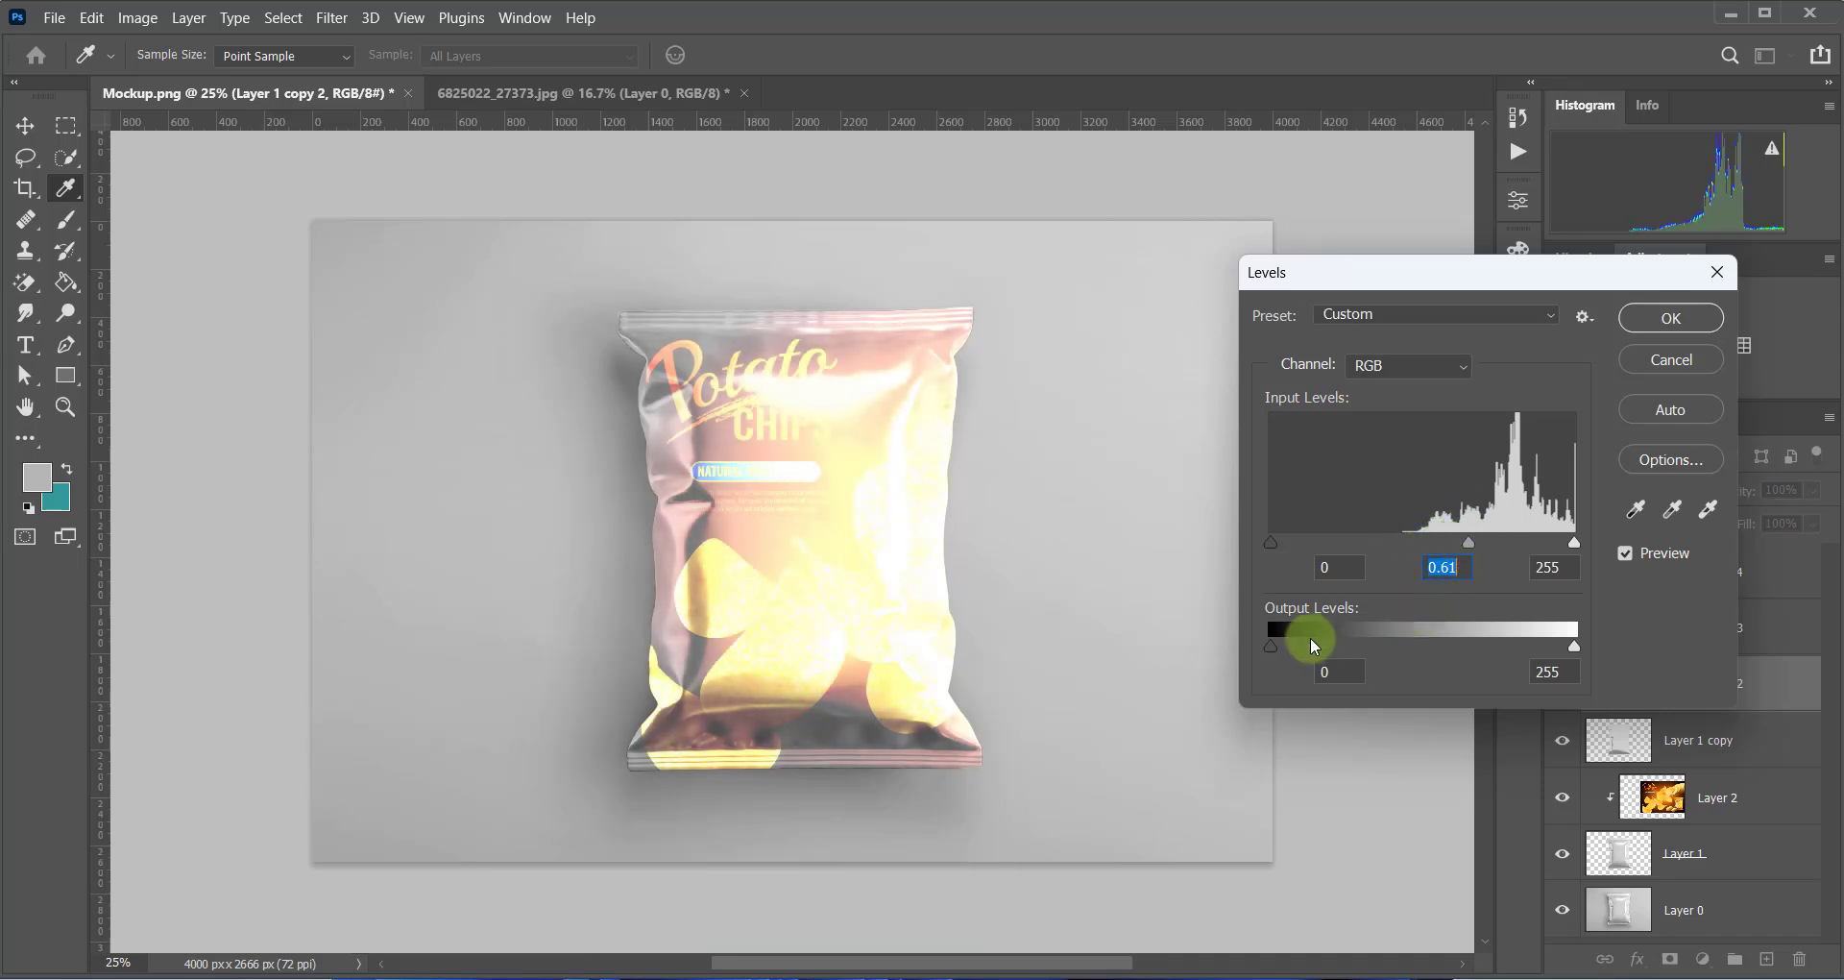
{"action": "mouse_move", "coordinate": [1271, 647]}
{"action": "left_mouse_down"}
{"action": "mouse_move", "coordinate": [1409, 643]}
{"action": "mouse_move", "coordinate": [1268, 643]}
{"action": "left_mouse_up"}
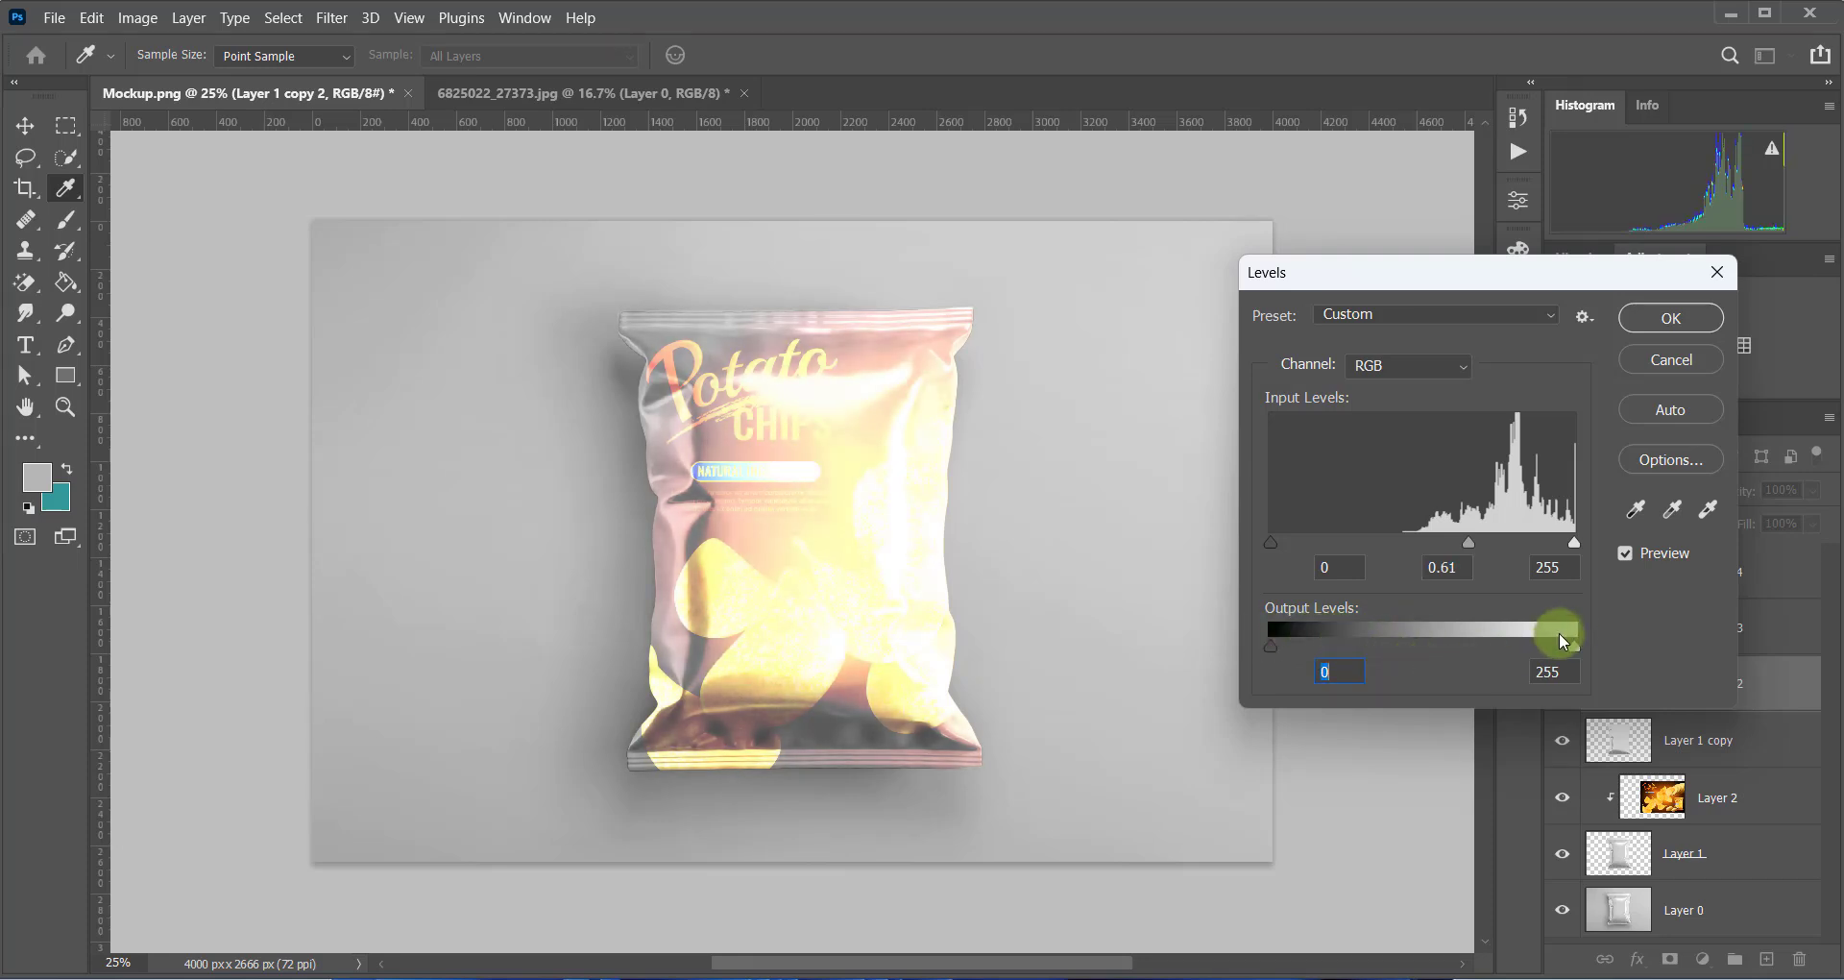
{"action": "mouse_move", "coordinate": [1576, 652]}
{"action": "left_mouse_down"}
{"action": "mouse_move", "coordinate": [1548, 653]}
{"action": "mouse_move", "coordinate": [1575, 653]}
{"action": "left_mouse_up"}
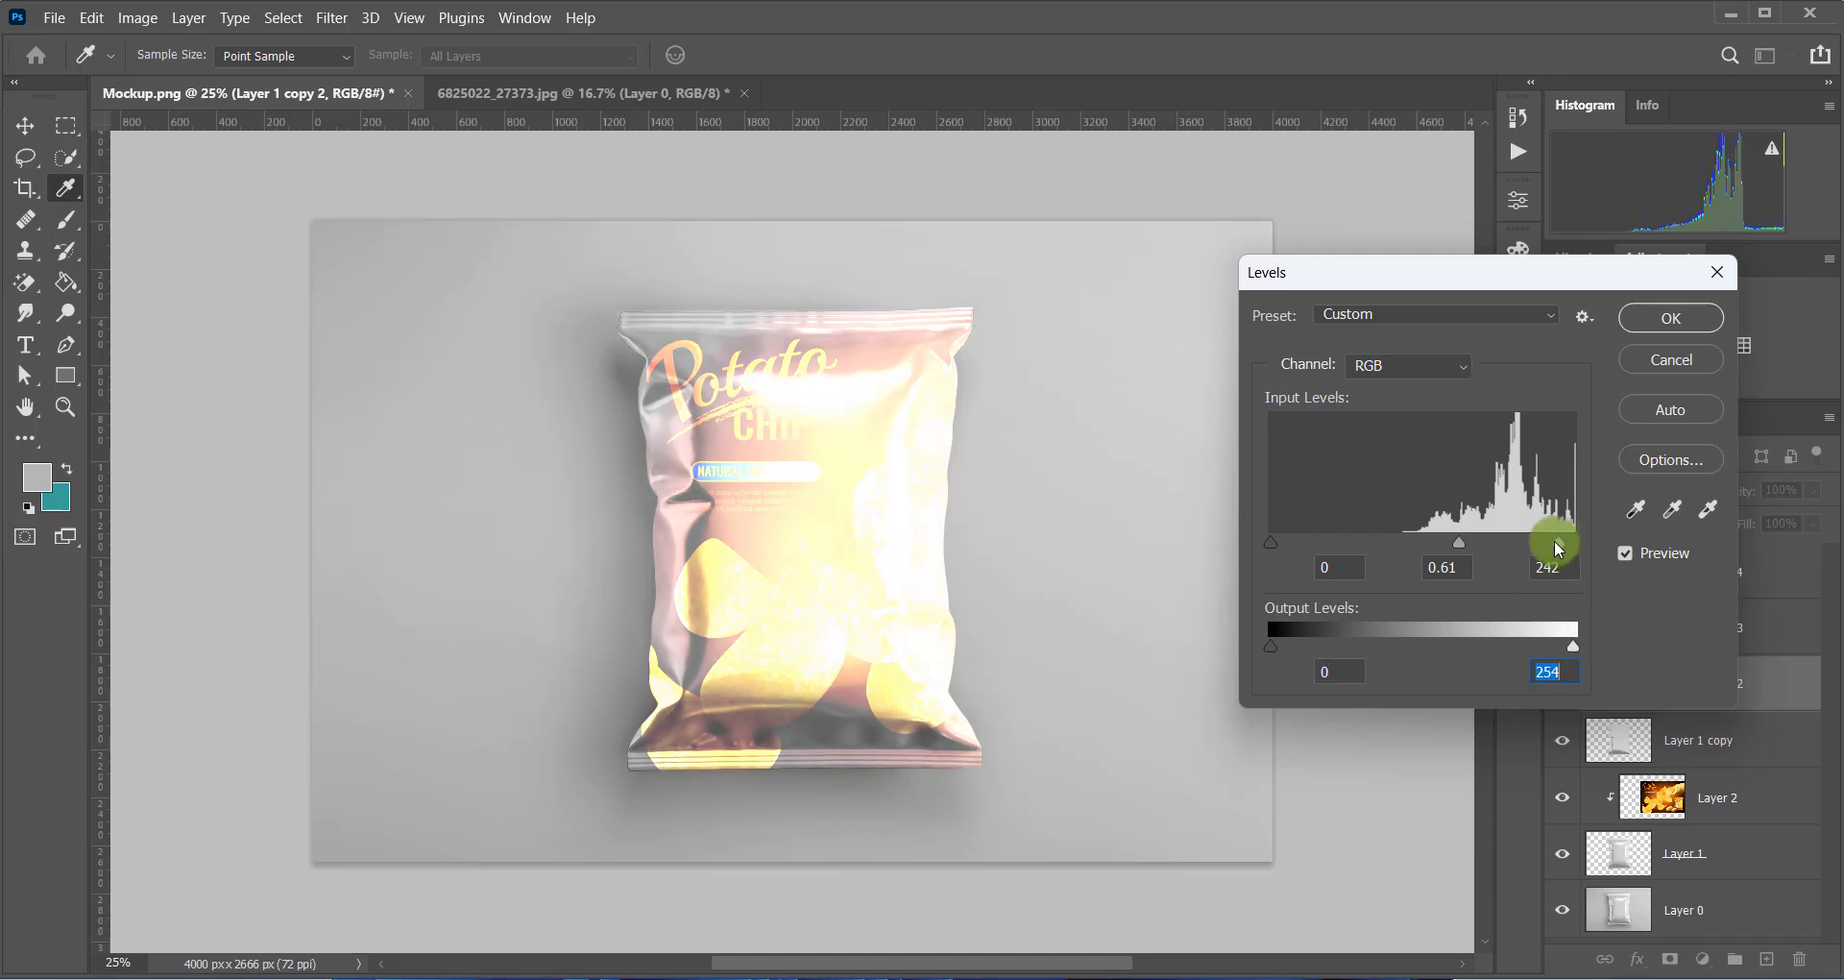
{"action": "mouse_move", "coordinate": [1572, 545]}
{"action": "left_mouse_down"}
{"action": "mouse_move", "coordinate": [1499, 539]}
{"action": "mouse_move", "coordinate": [1571, 541]}
{"action": "mouse_move", "coordinate": [1512, 547]}
{"action": "mouse_move", "coordinate": [1551, 545]}
{"action": "left_mouse_up"}
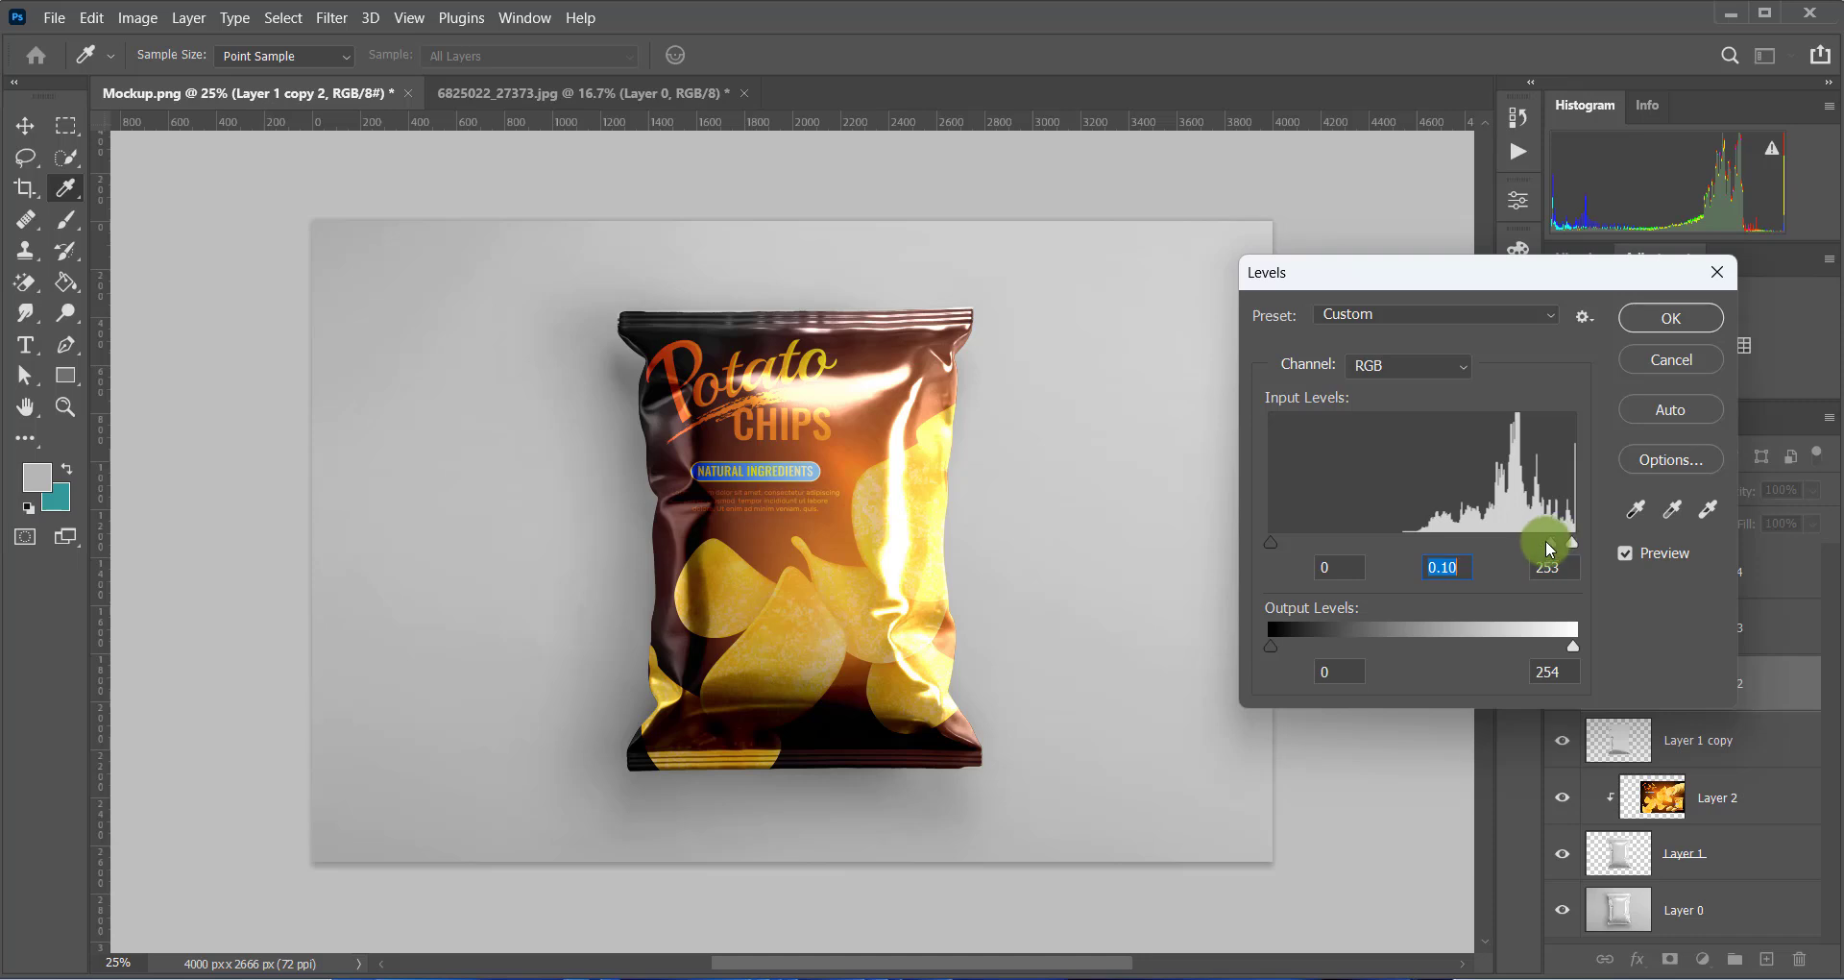
- Confirm Layer 1 copy 2's Levels, then show Layer 1 copy 3 in Screen mode
{"action": "left_click", "coordinate": [1686, 312]}
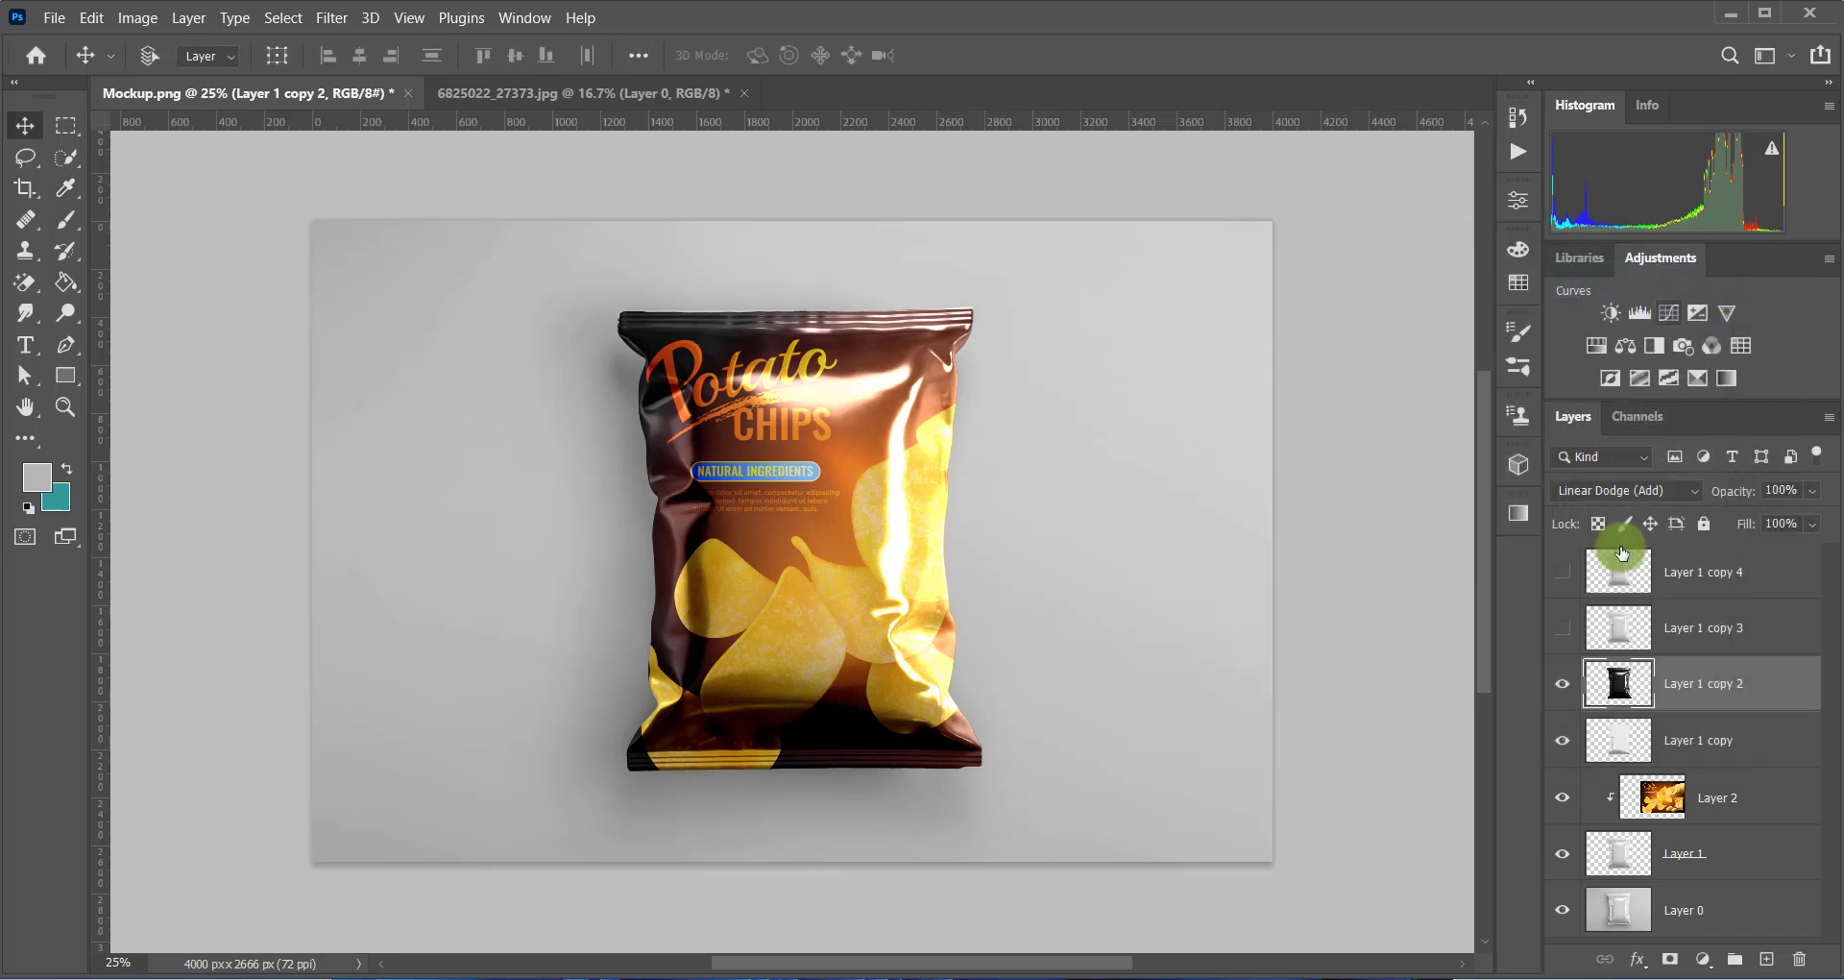
{"action": "left_click", "coordinate": [1680, 620]}
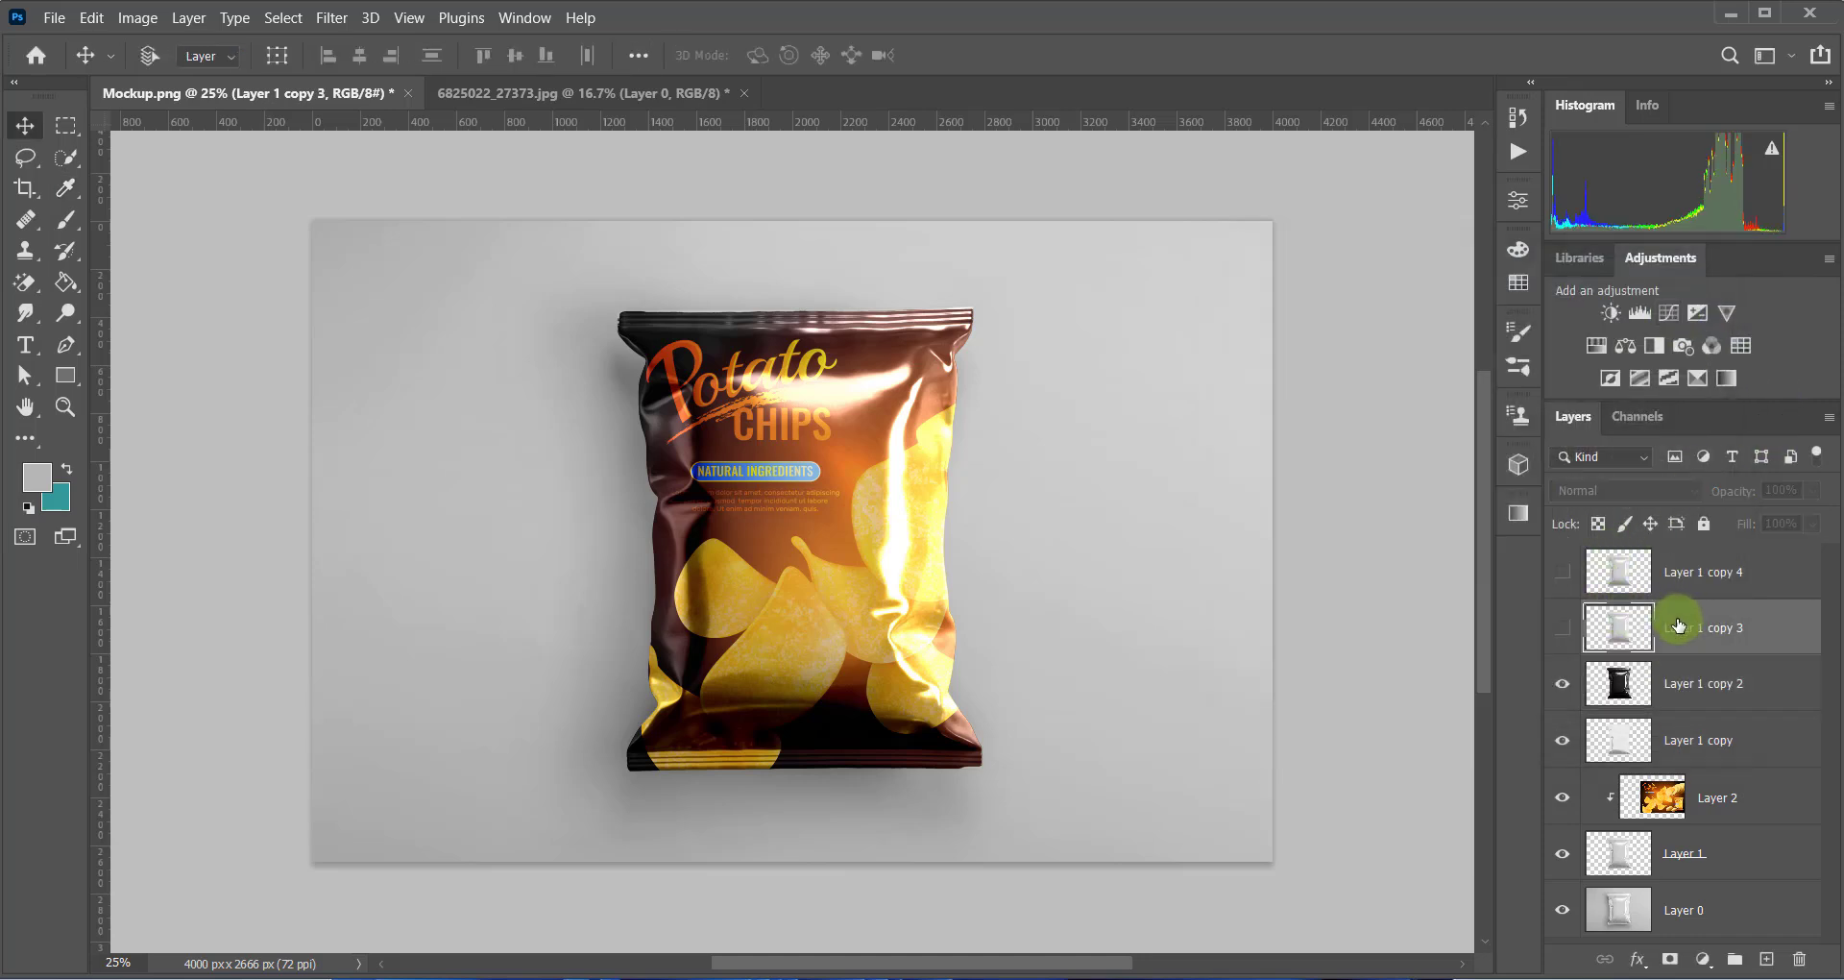
{"action": "left_click", "coordinate": [1563, 630]}
{"action": "left_click", "coordinate": [1693, 486]}
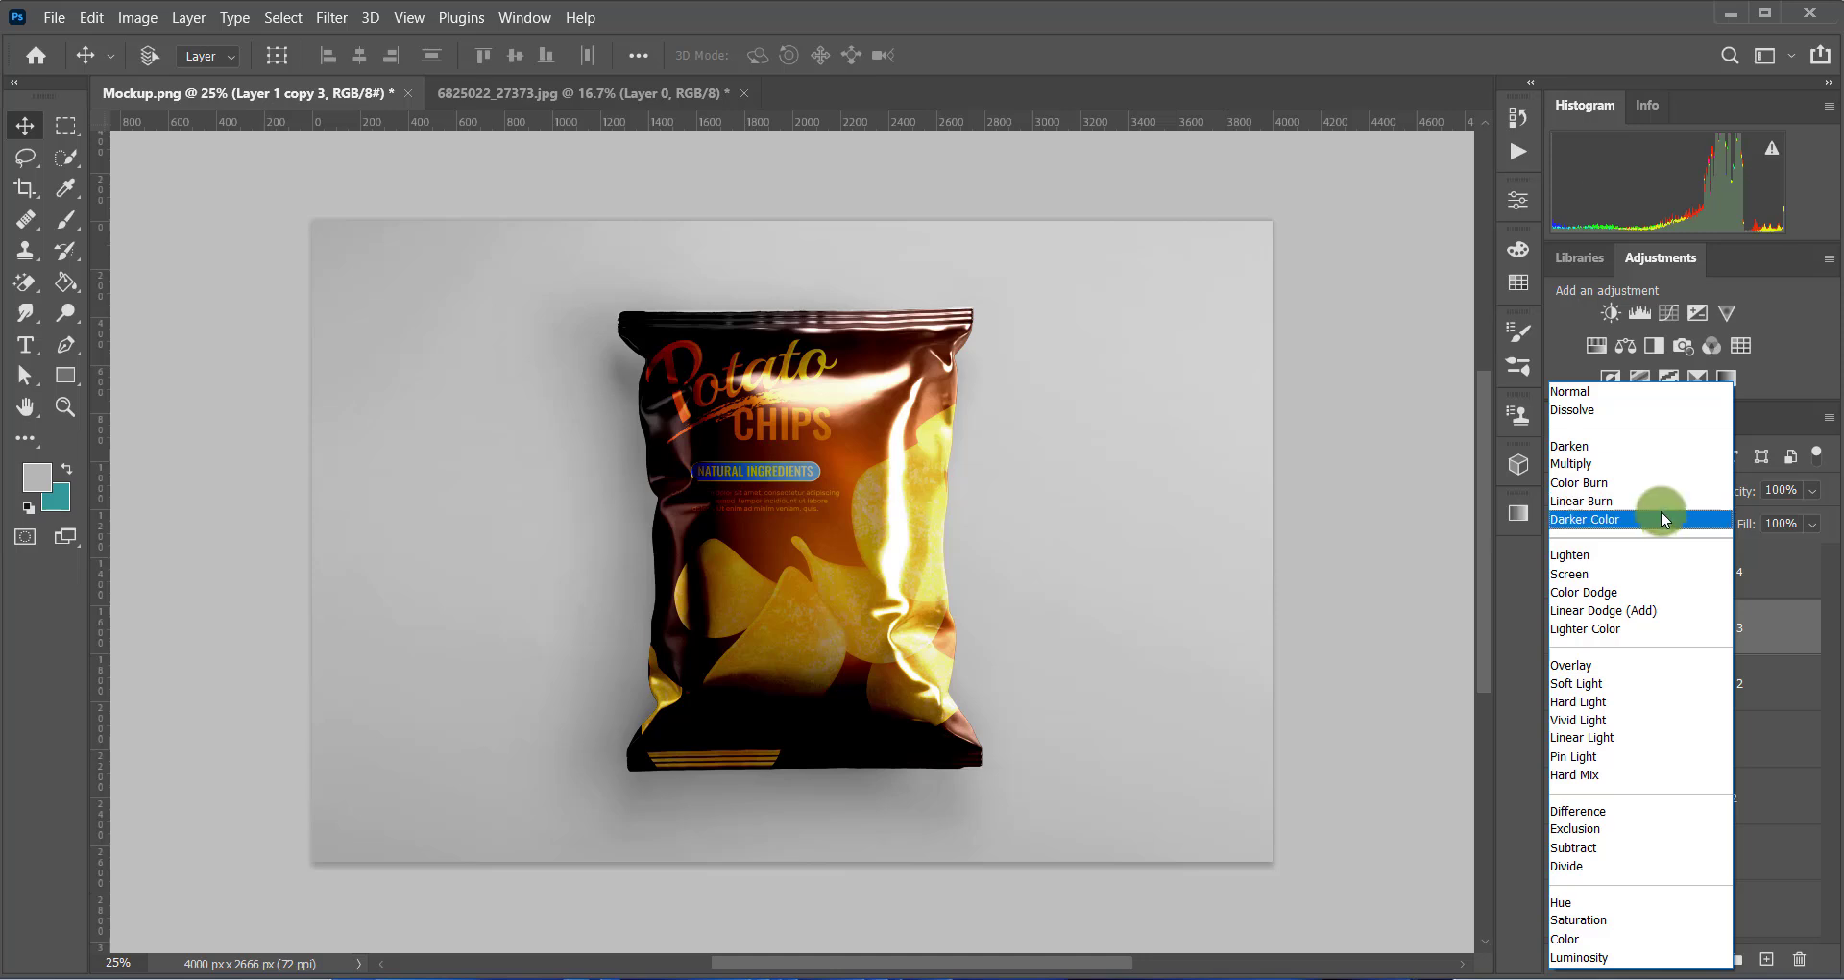
{"action": "left_click", "coordinate": [1645, 574]}
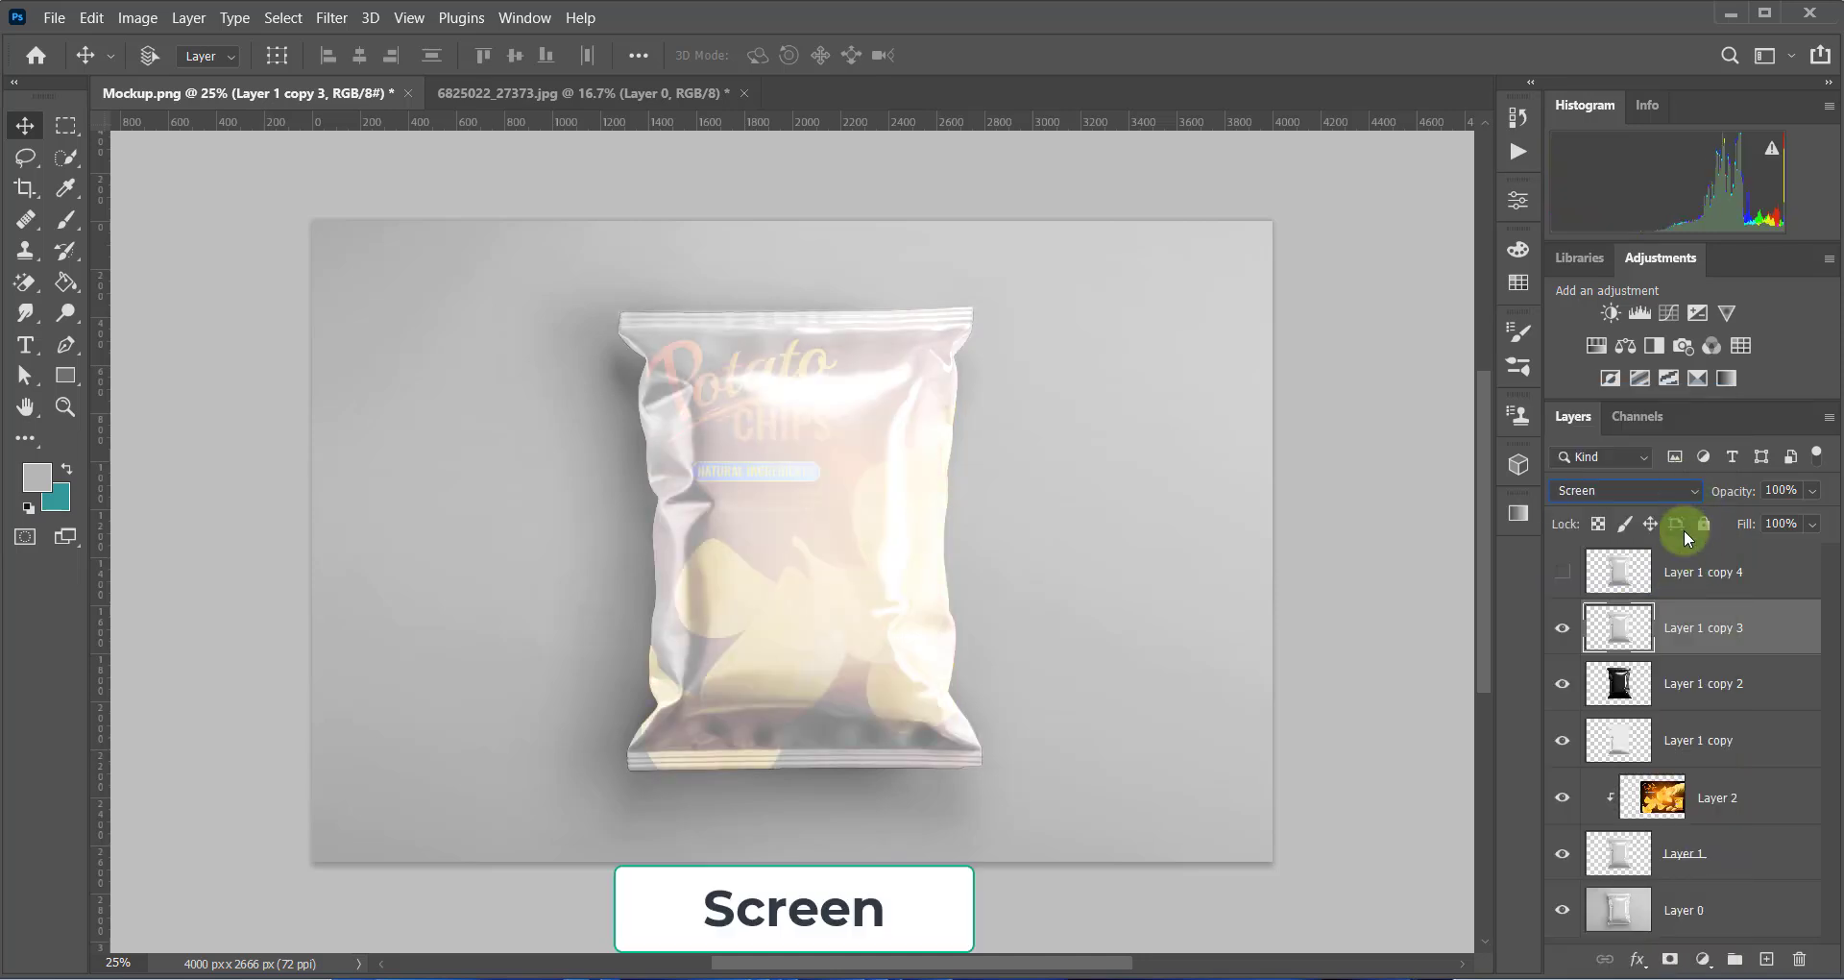
- Apply Levels to Layer 1 copy 3 with midtone 0.14 and output white 73
{"action": "key", "text": "ctrl+l"}
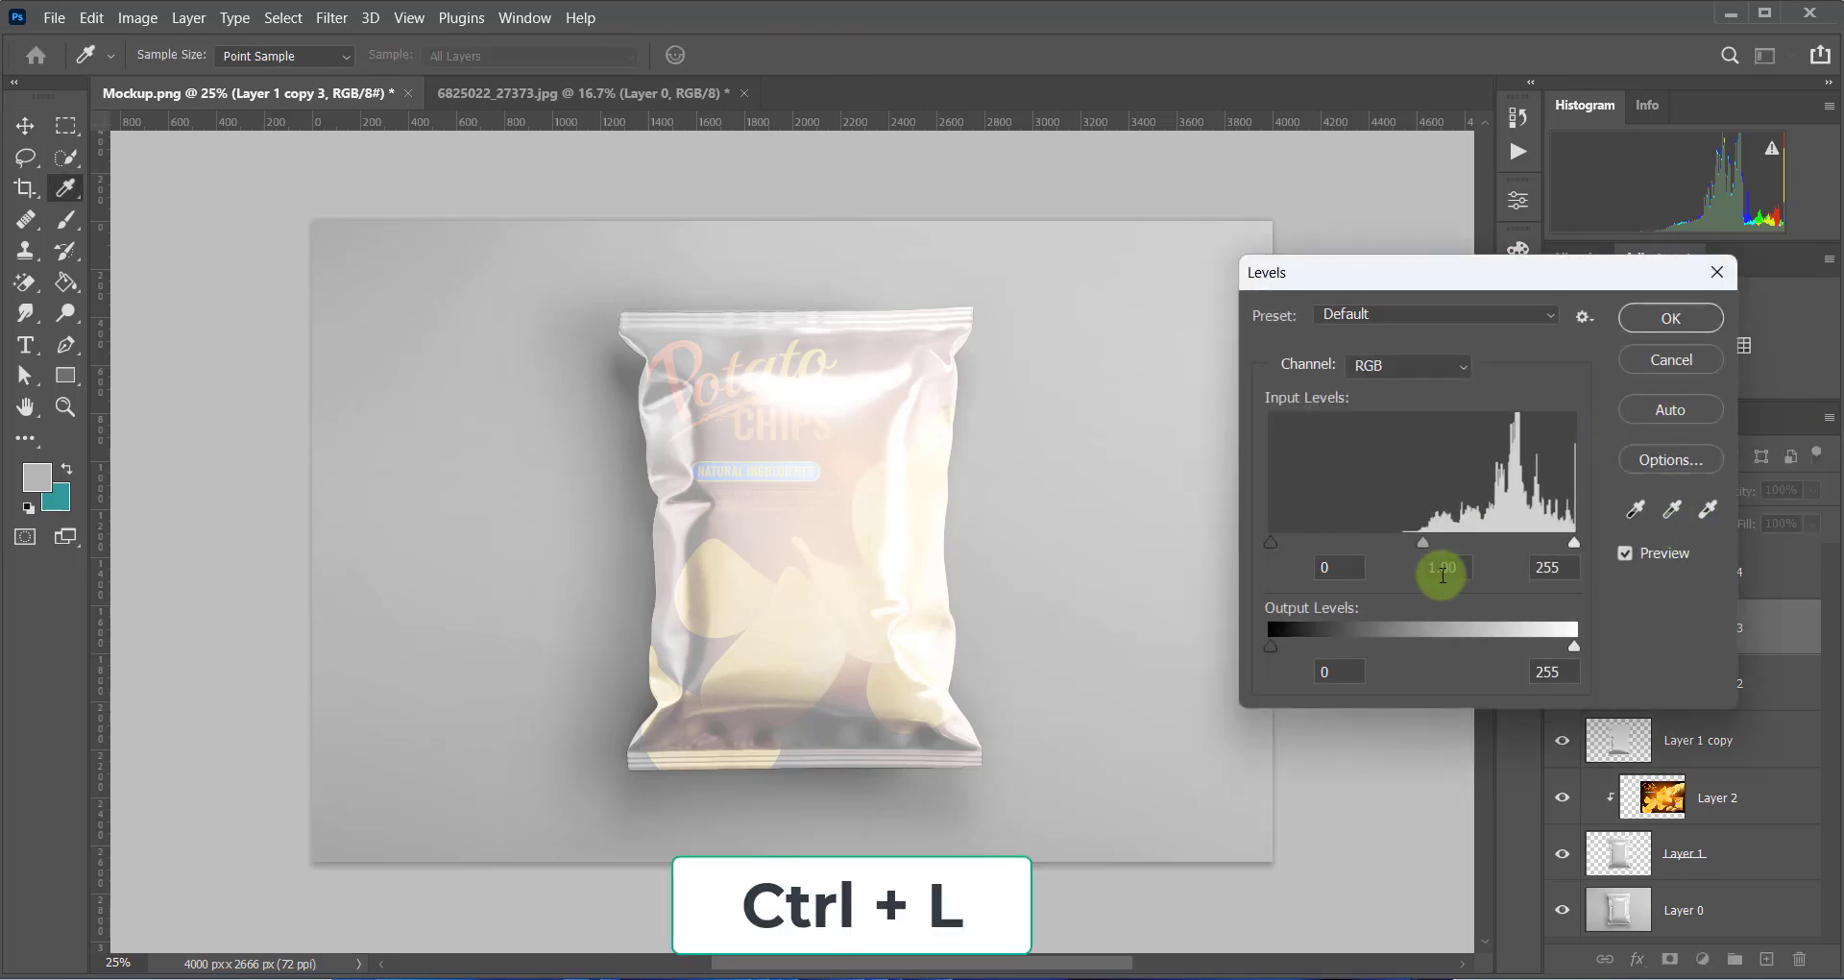
{"action": "left_click_drag", "start_coordinate": [1428, 550], "coordinate": [1534, 548]}
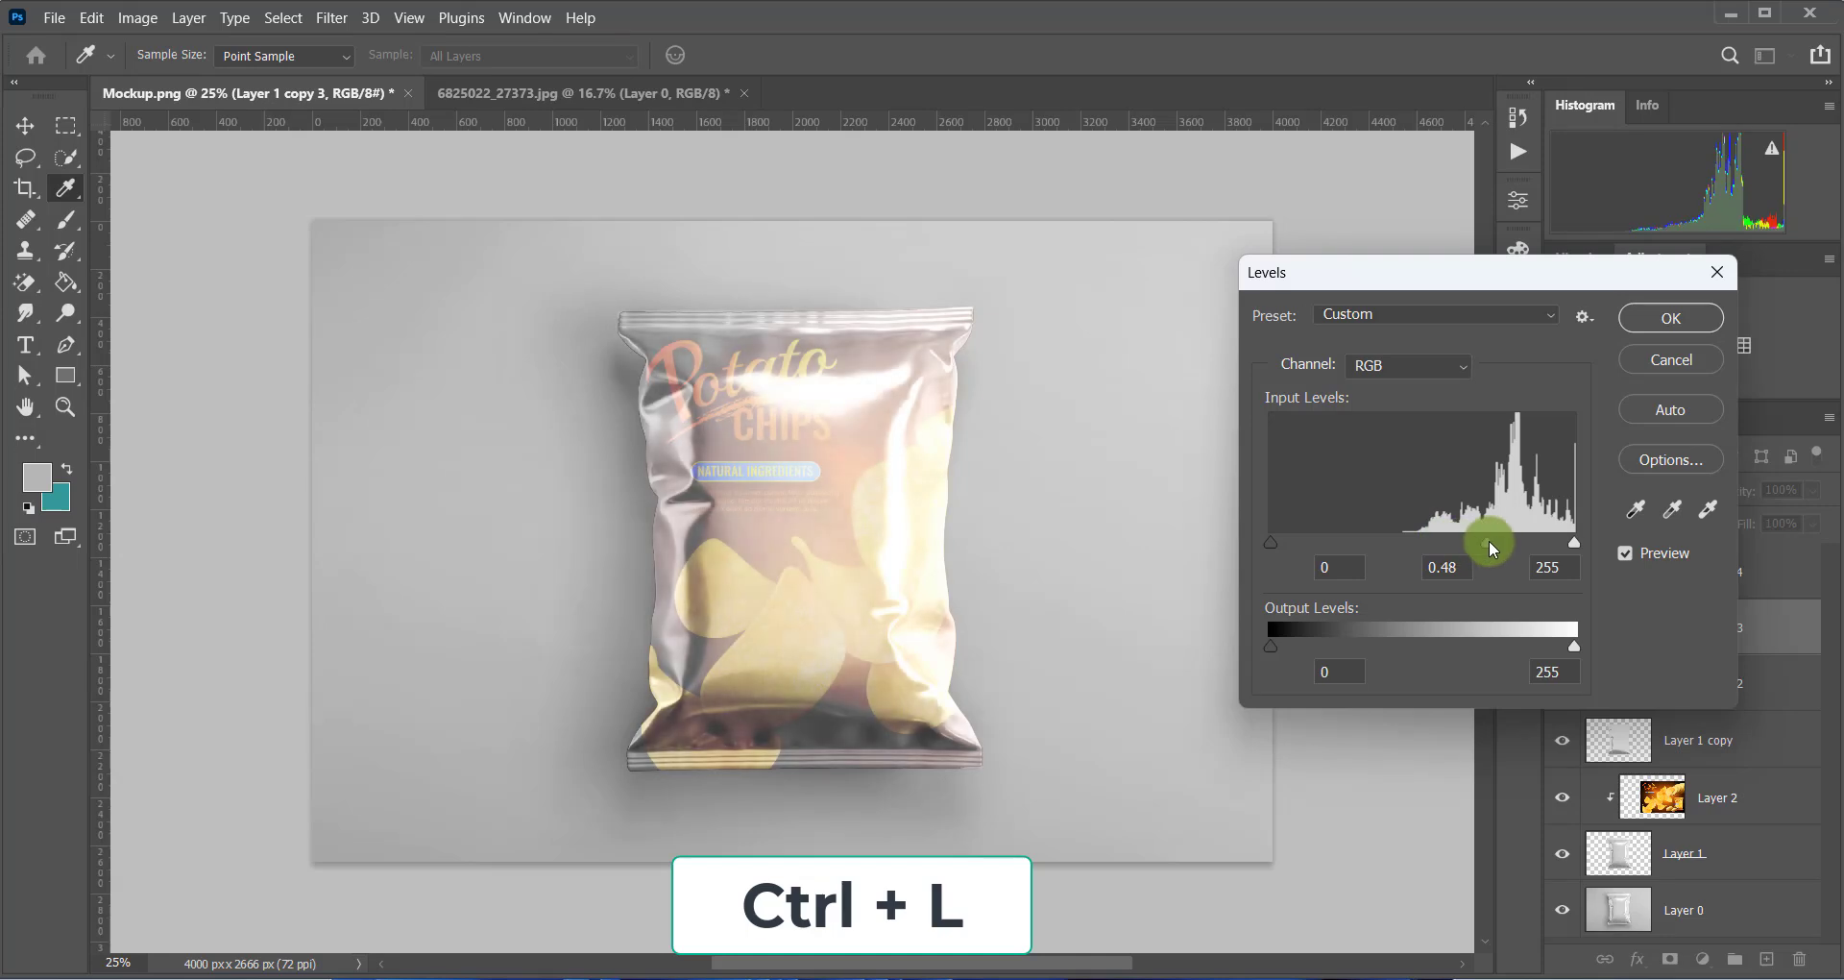
{"action": "left_click_drag", "start_coordinate": [1531, 545], "coordinate": [1546, 549]}
{"action": "left_click_drag", "start_coordinate": [1569, 642], "coordinate": [1357, 642]}
{"action": "left_click", "coordinate": [1680, 314]}
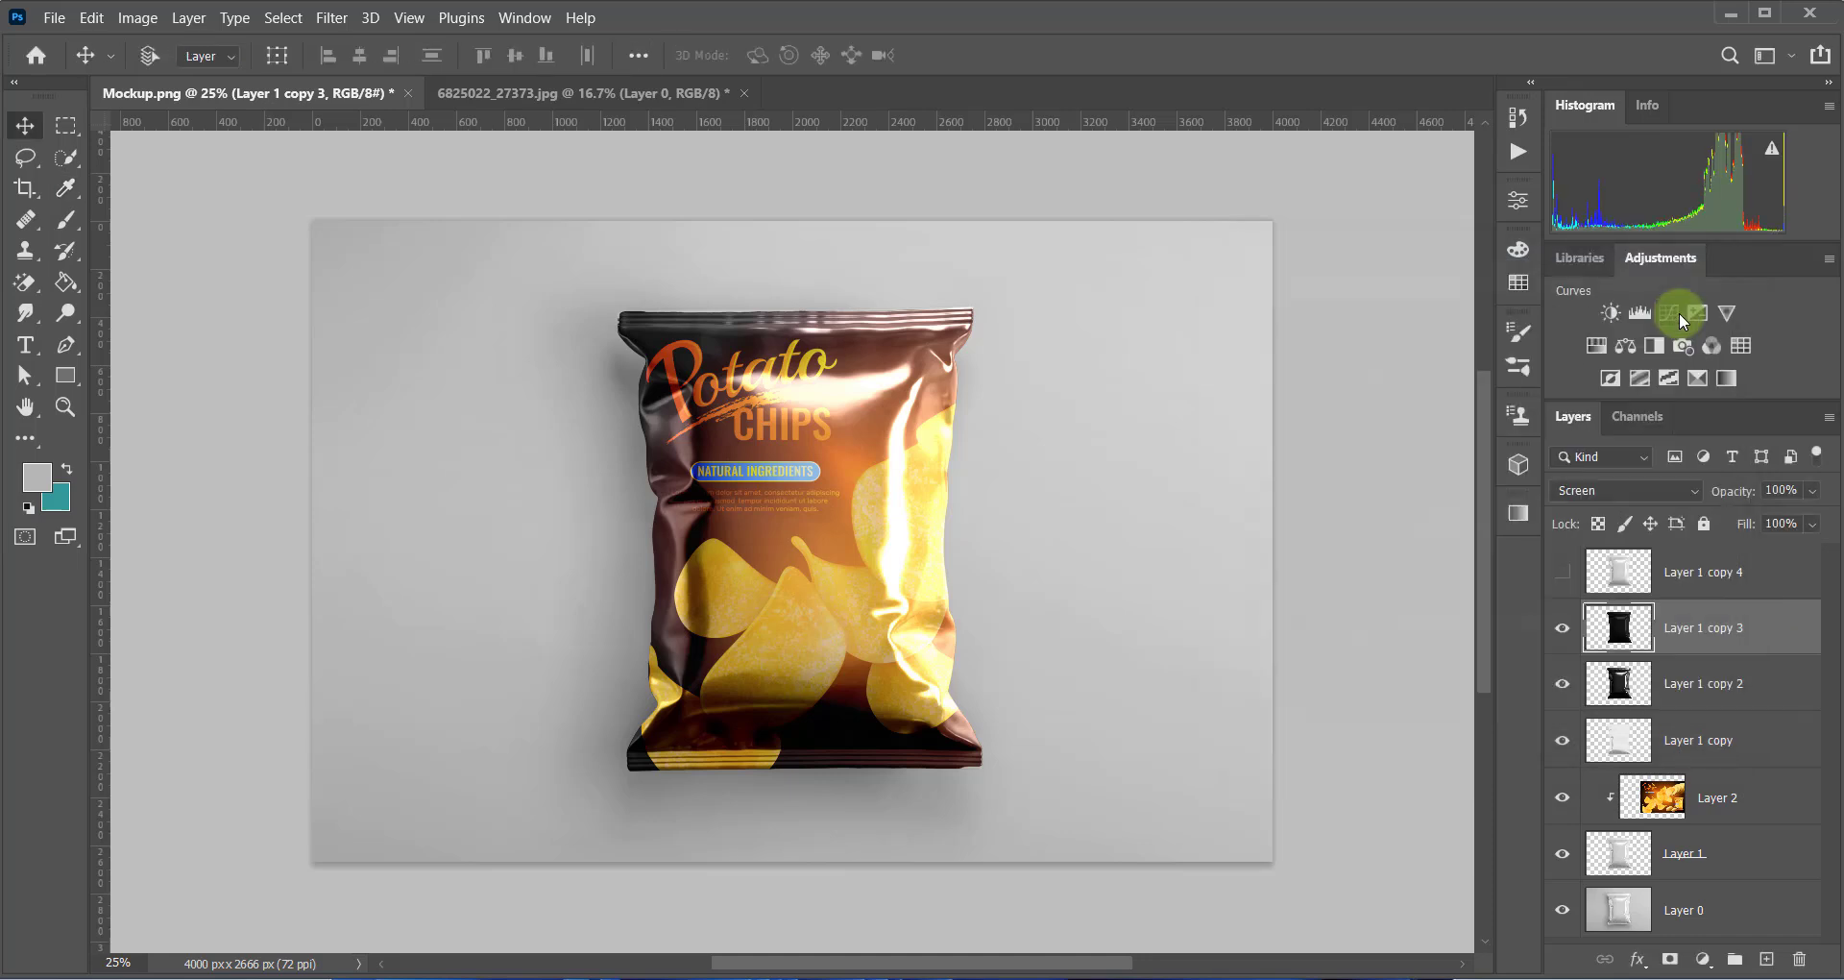
- Select Layer 1 copy 4 down through Layer 1 and group them as Group 1
{"action": "left_click", "coordinate": [1671, 576]}
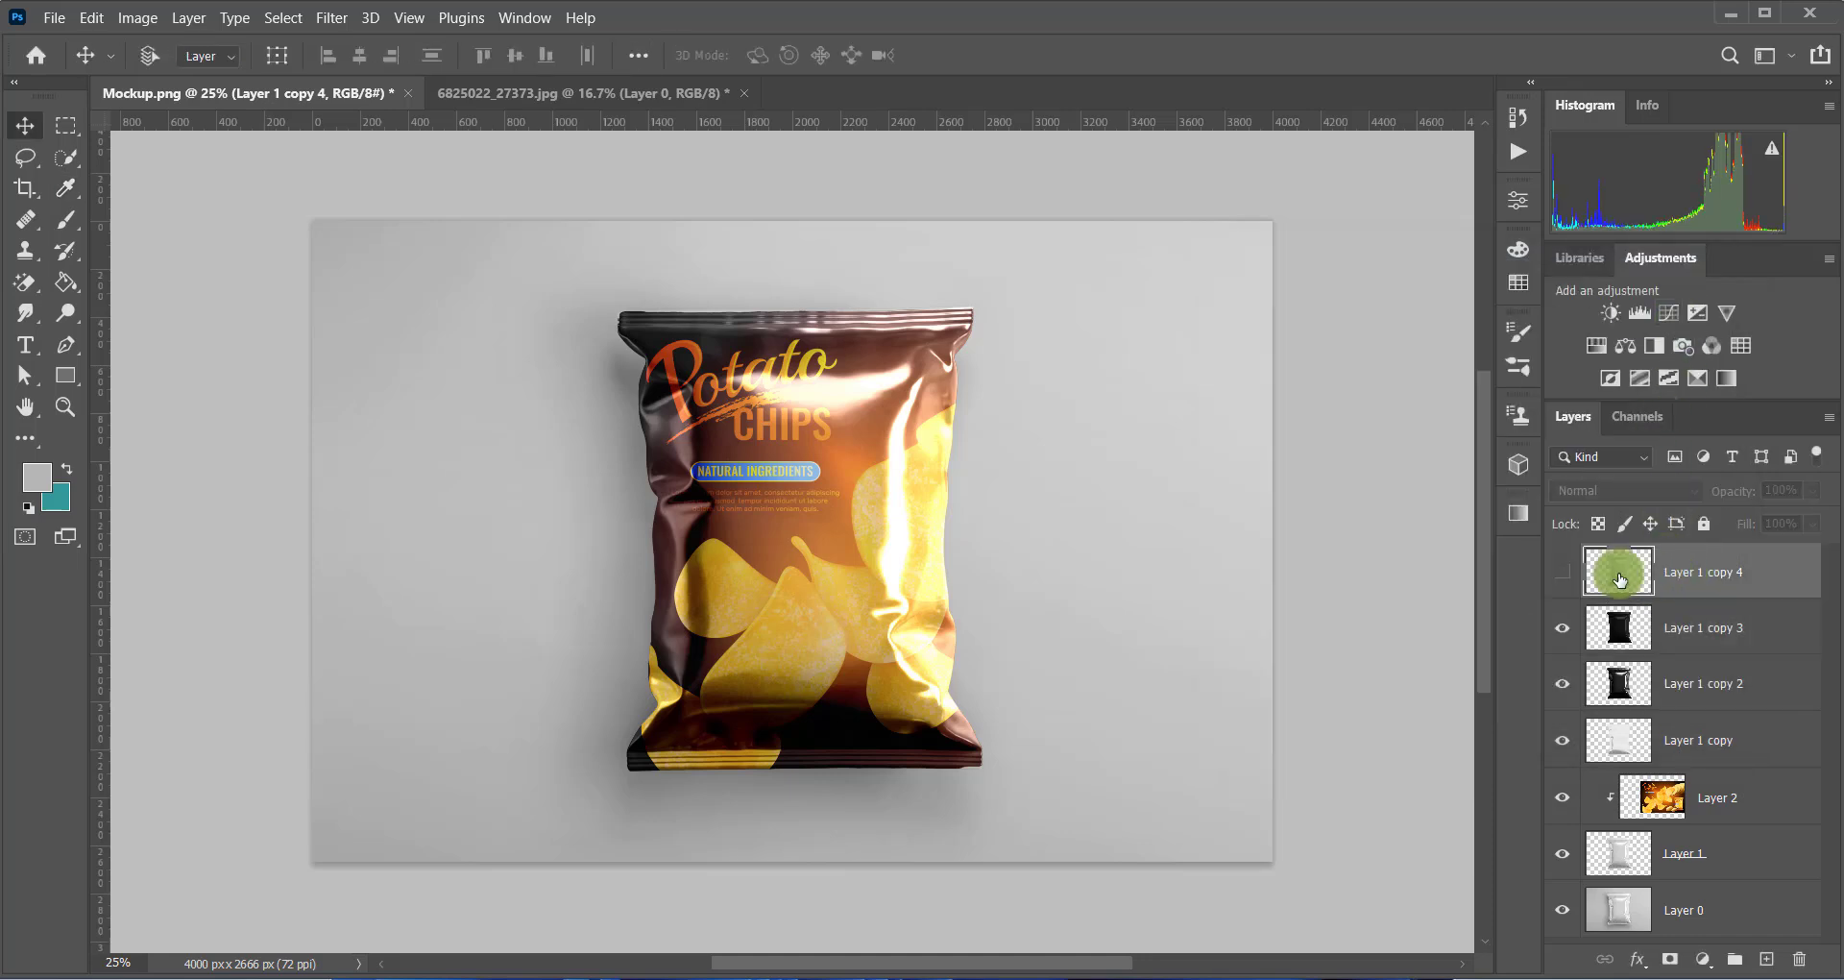
{"action": "left_click", "coordinate": [1564, 573]}
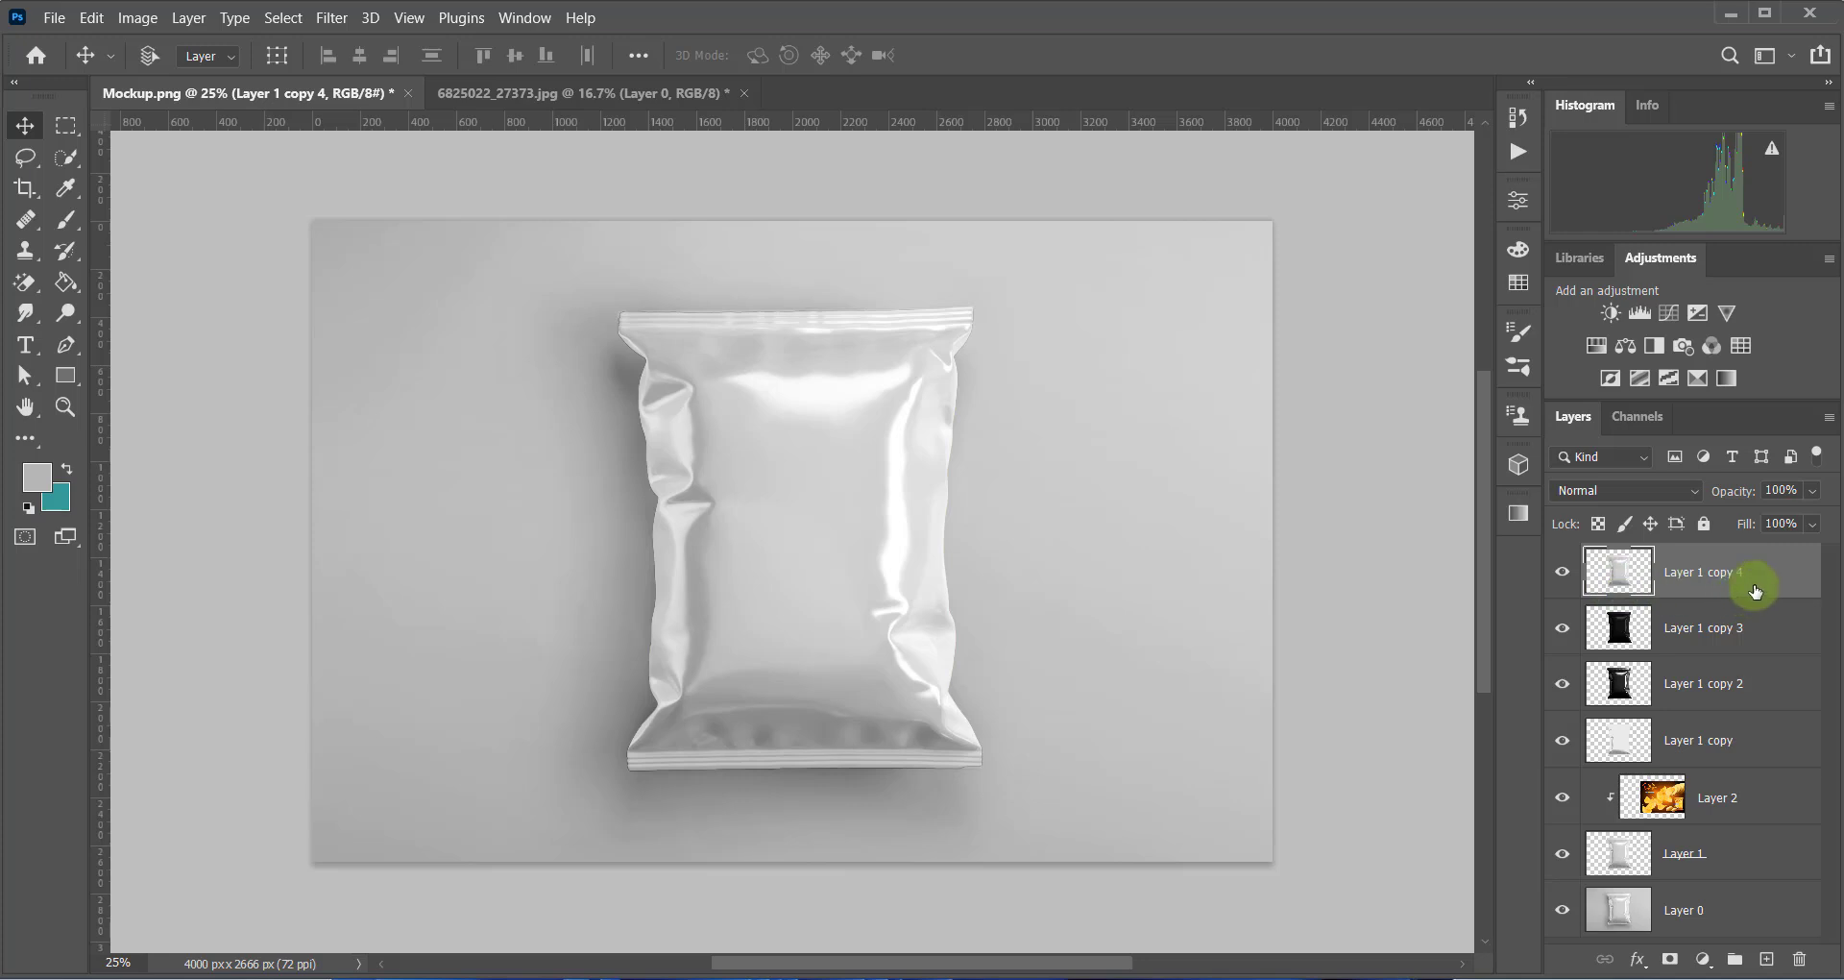
{"action": "left_click", "coordinate": [1563, 573]}
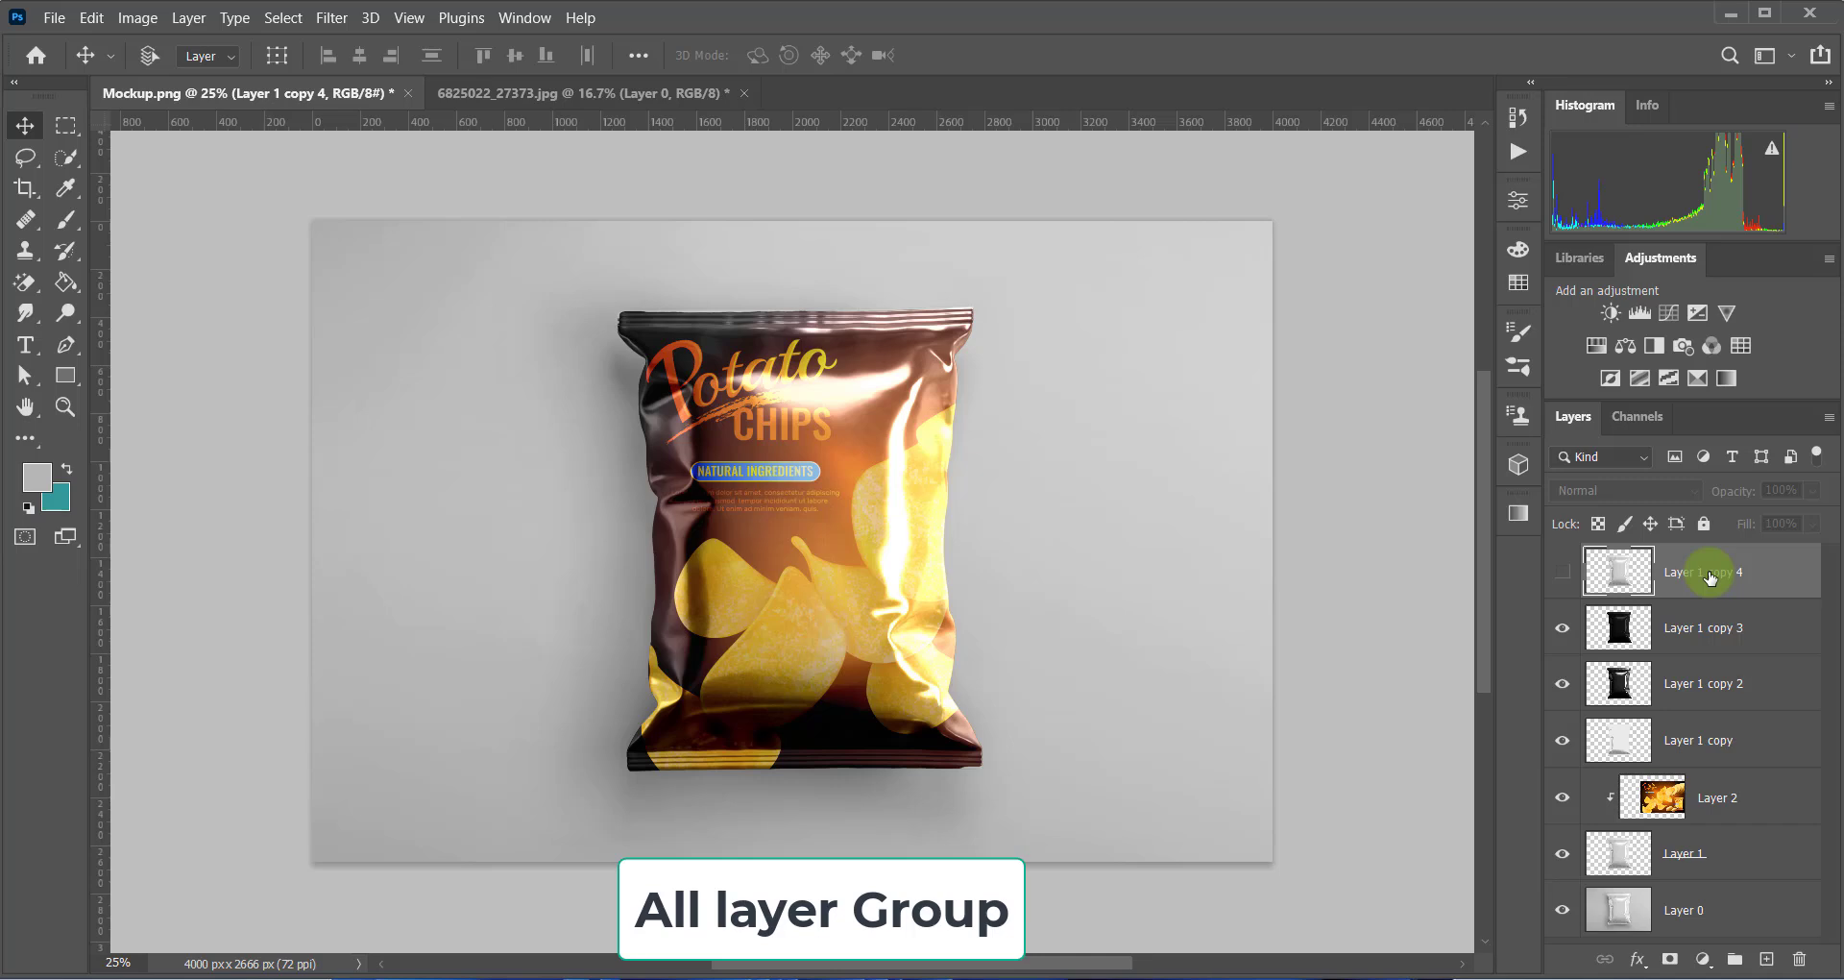
{"action": "left_click", "coordinate": [1727, 629], "text": "shift"}
{"action": "left_click", "coordinate": [1729, 685], "text": "shift"}
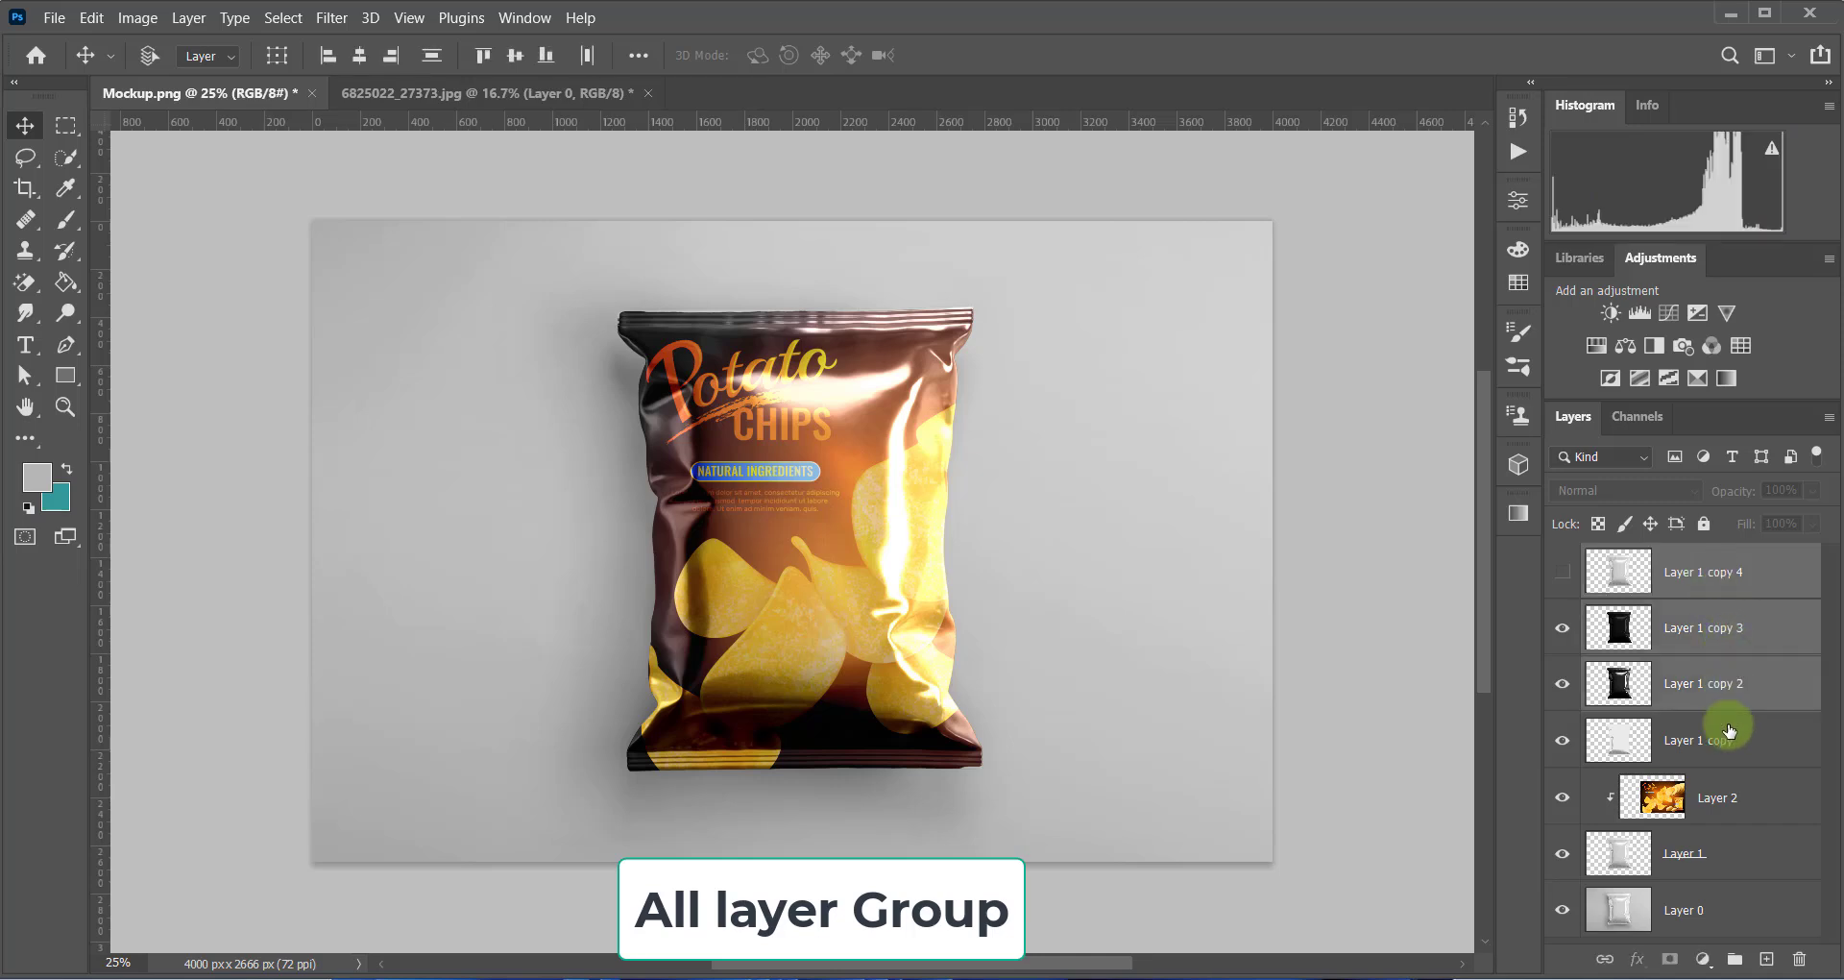
{"action": "left_click", "coordinate": [1729, 733], "text": "shift"}
{"action": "left_click", "coordinate": [1729, 796], "text": "shift"}
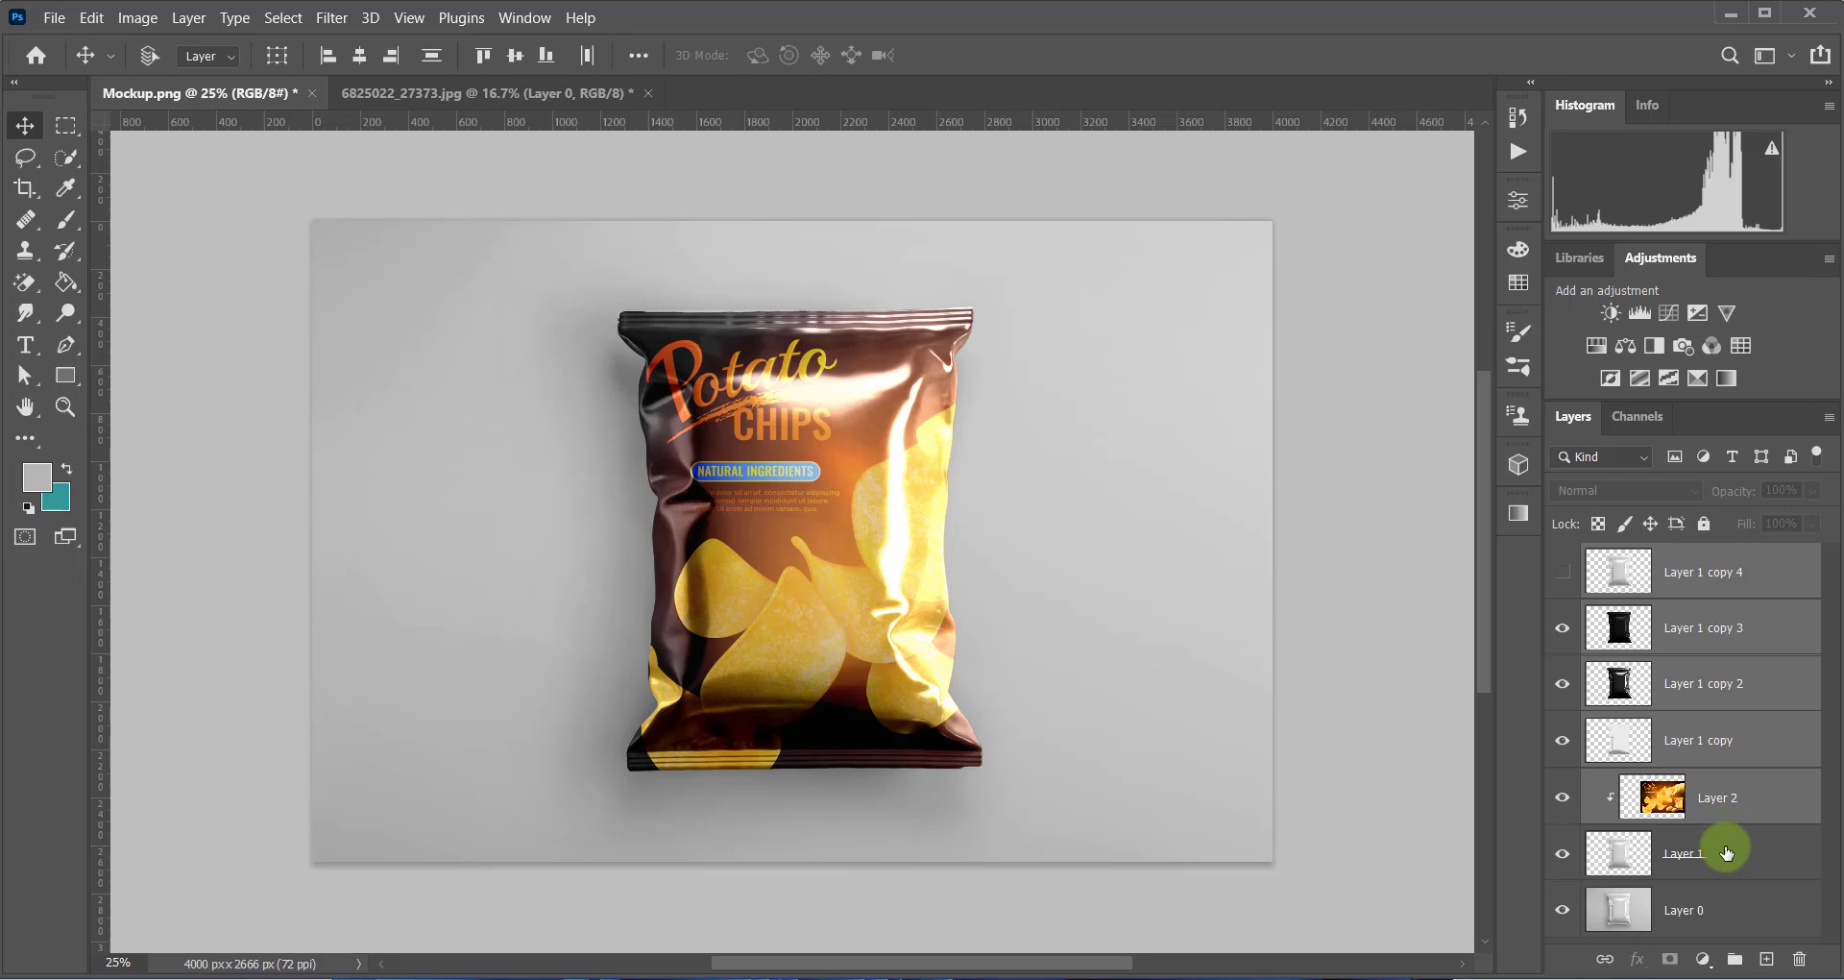
{"action": "left_click", "coordinate": [1727, 852], "text": "shift"}
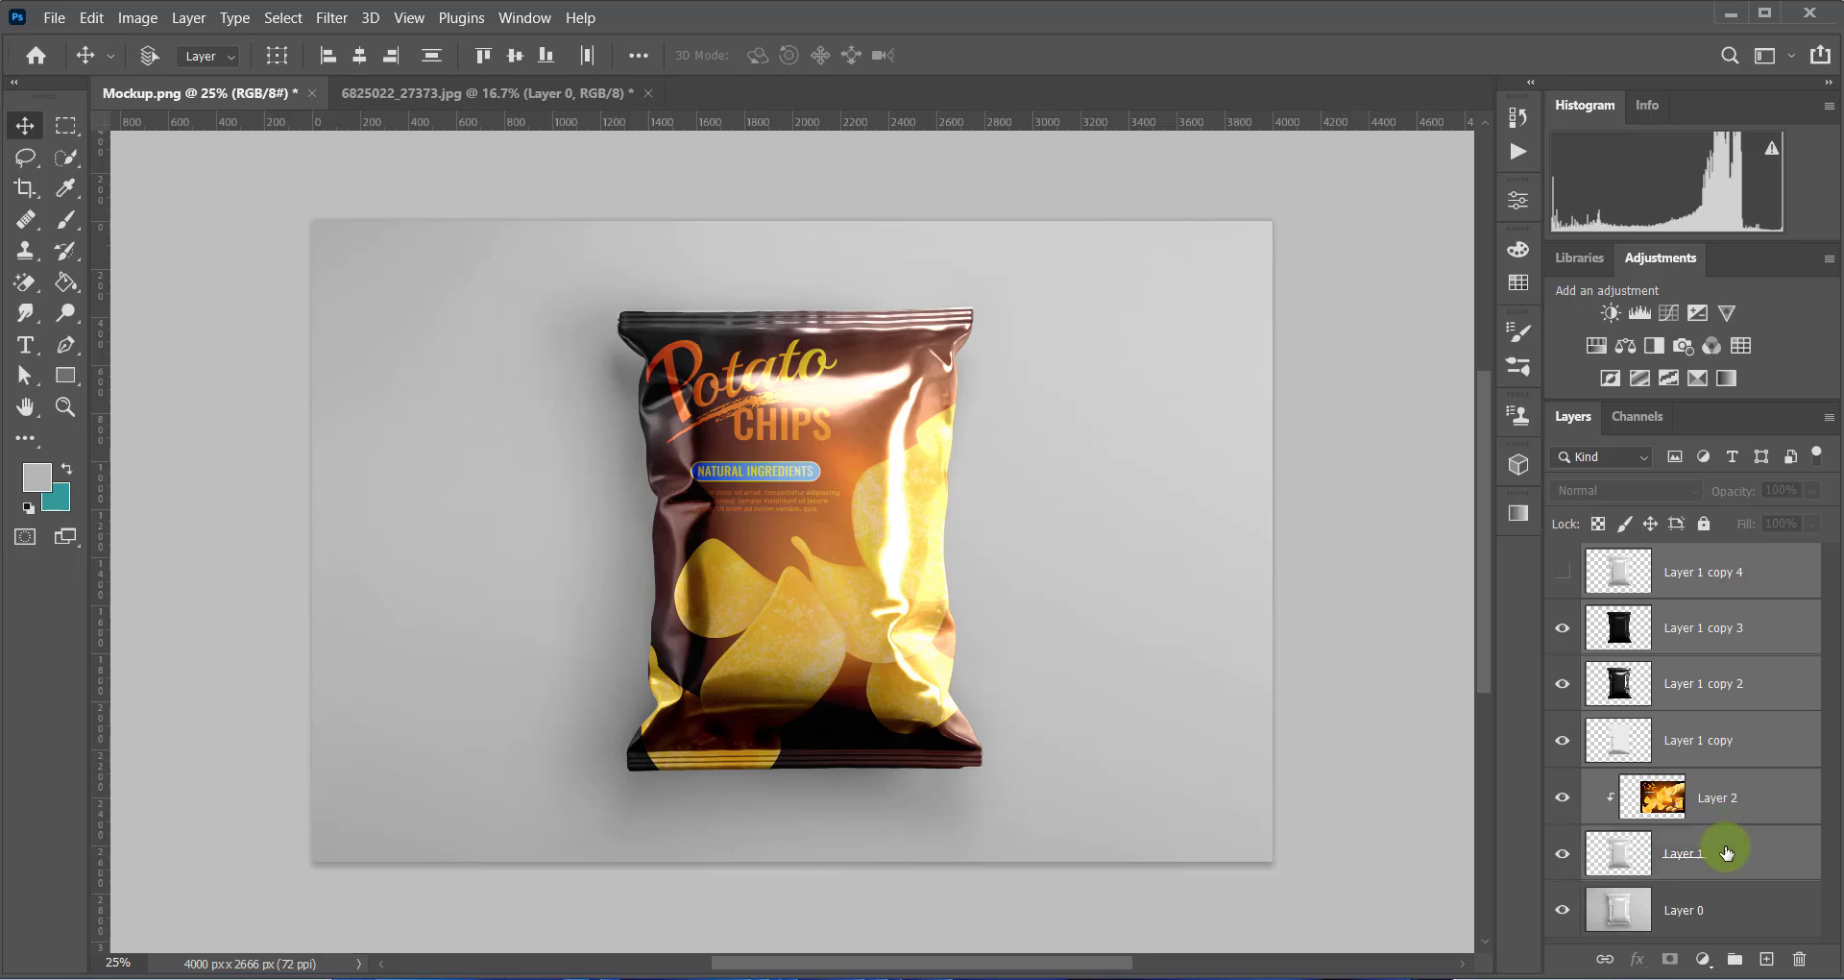
{"action": "key", "text": "g"}
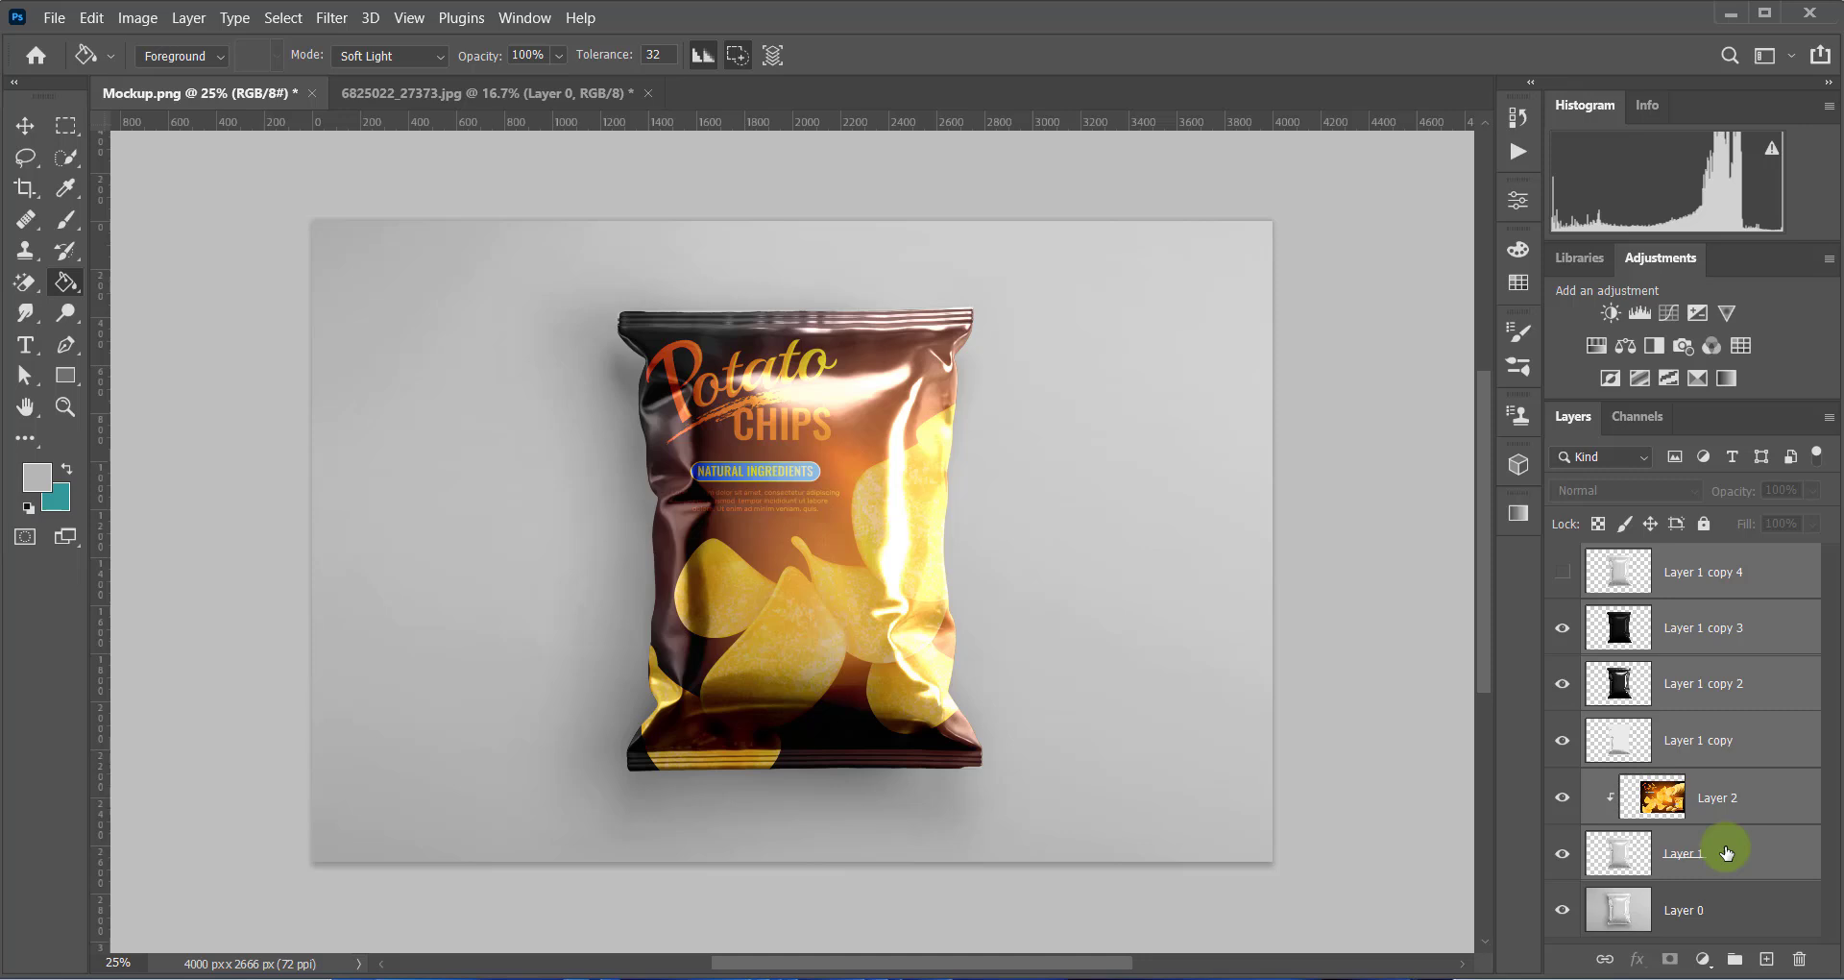
{"action": "key", "text": "shift+g"}
{"action": "key", "text": "shift+g"}
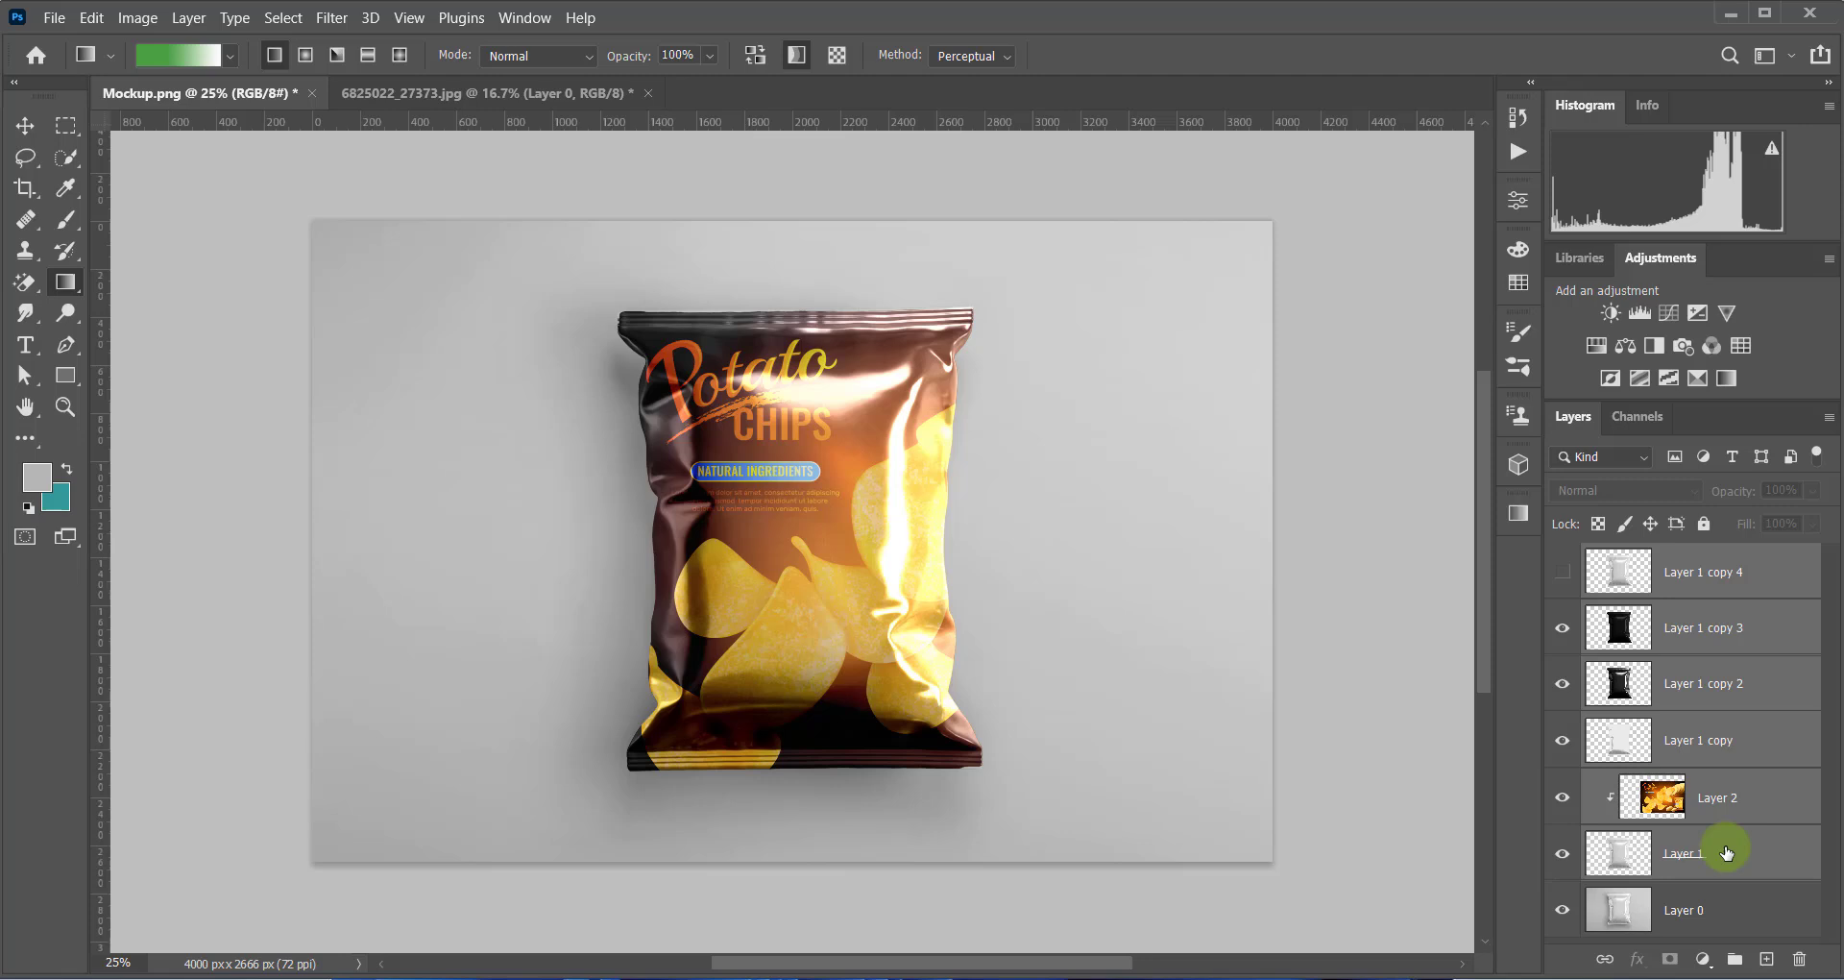
{"action": "key", "text": "ctrl+g"}
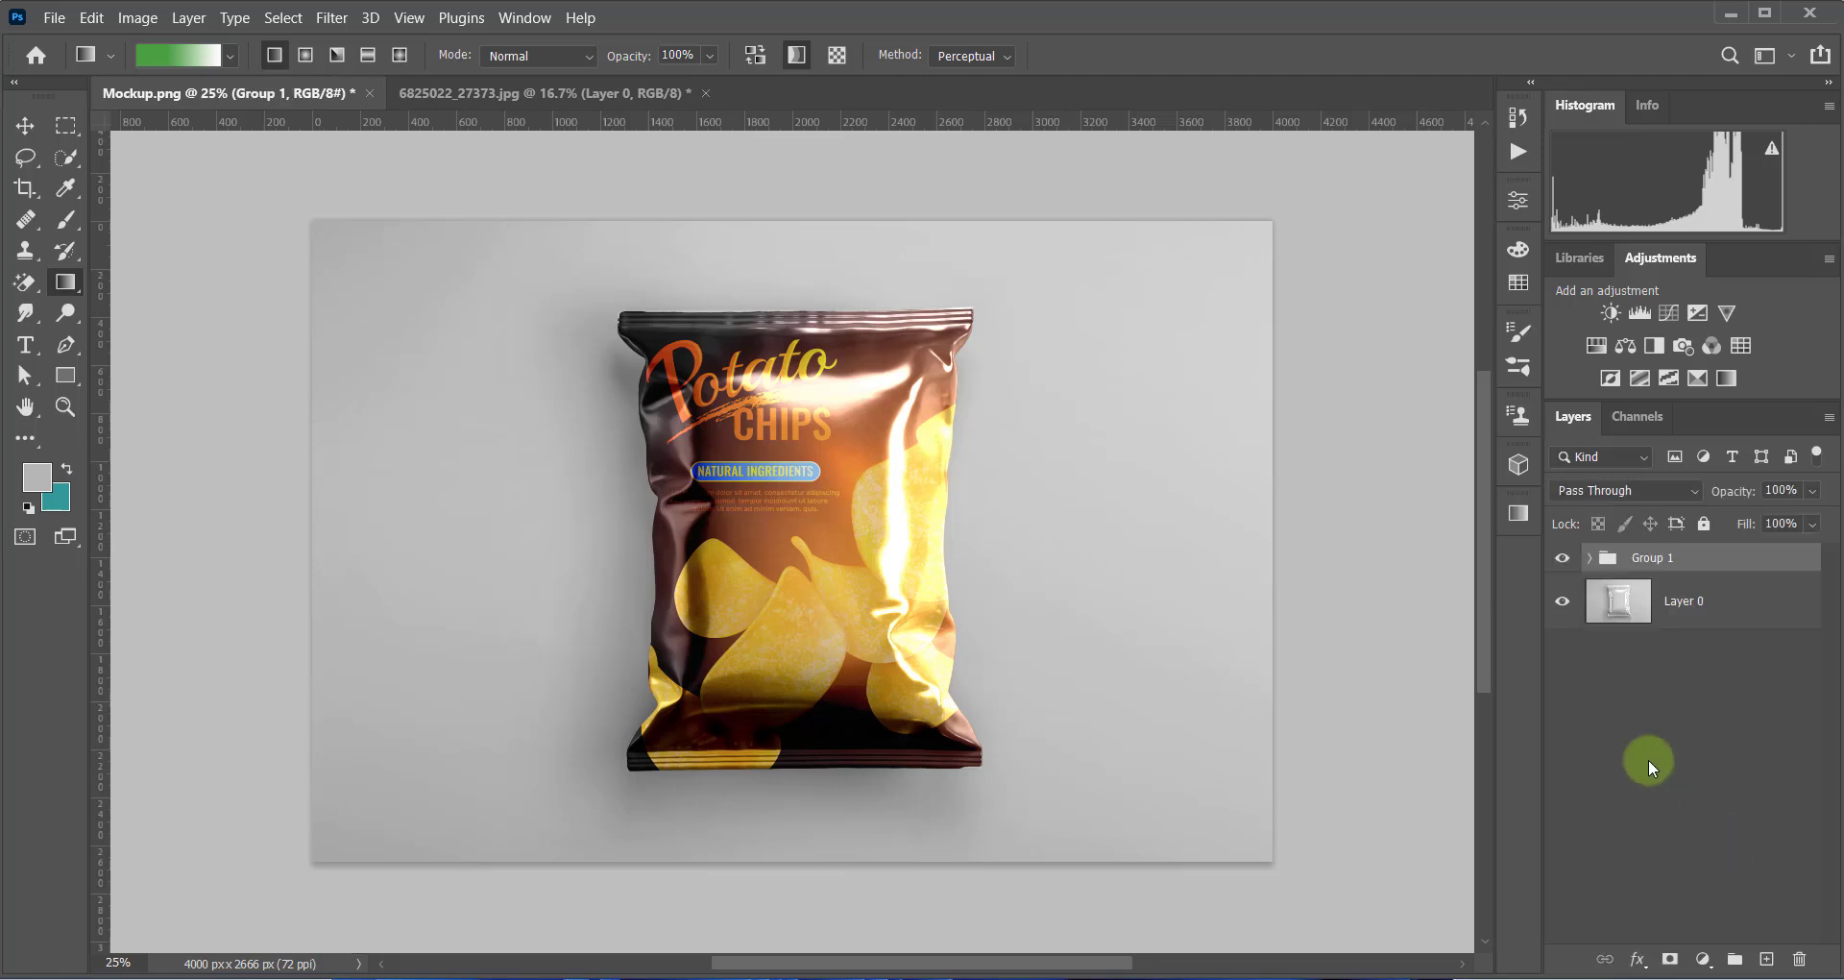
- Check Group 1's effect by toggling its visibility, then add a Levels adjustment layer above it
{"action": "left_click", "coordinate": [1563, 559]}
{"action": "left_click", "coordinate": [1565, 559]}
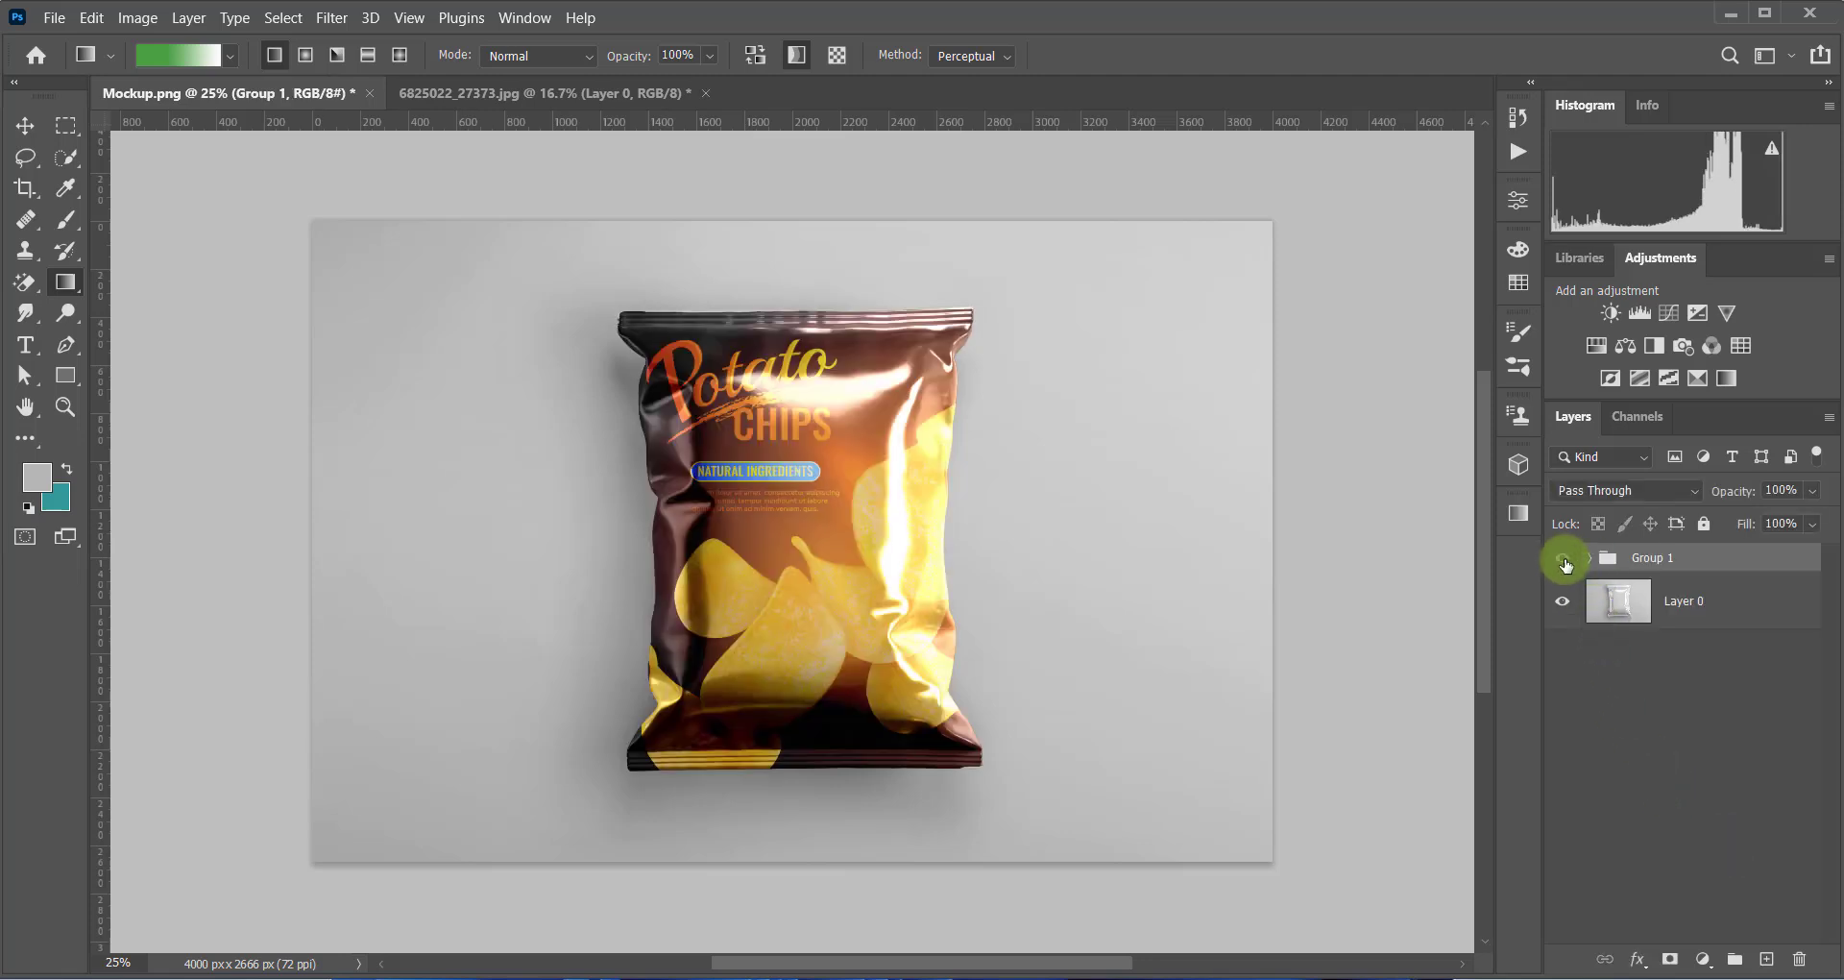
{"action": "left_click", "coordinate": [1703, 959]}
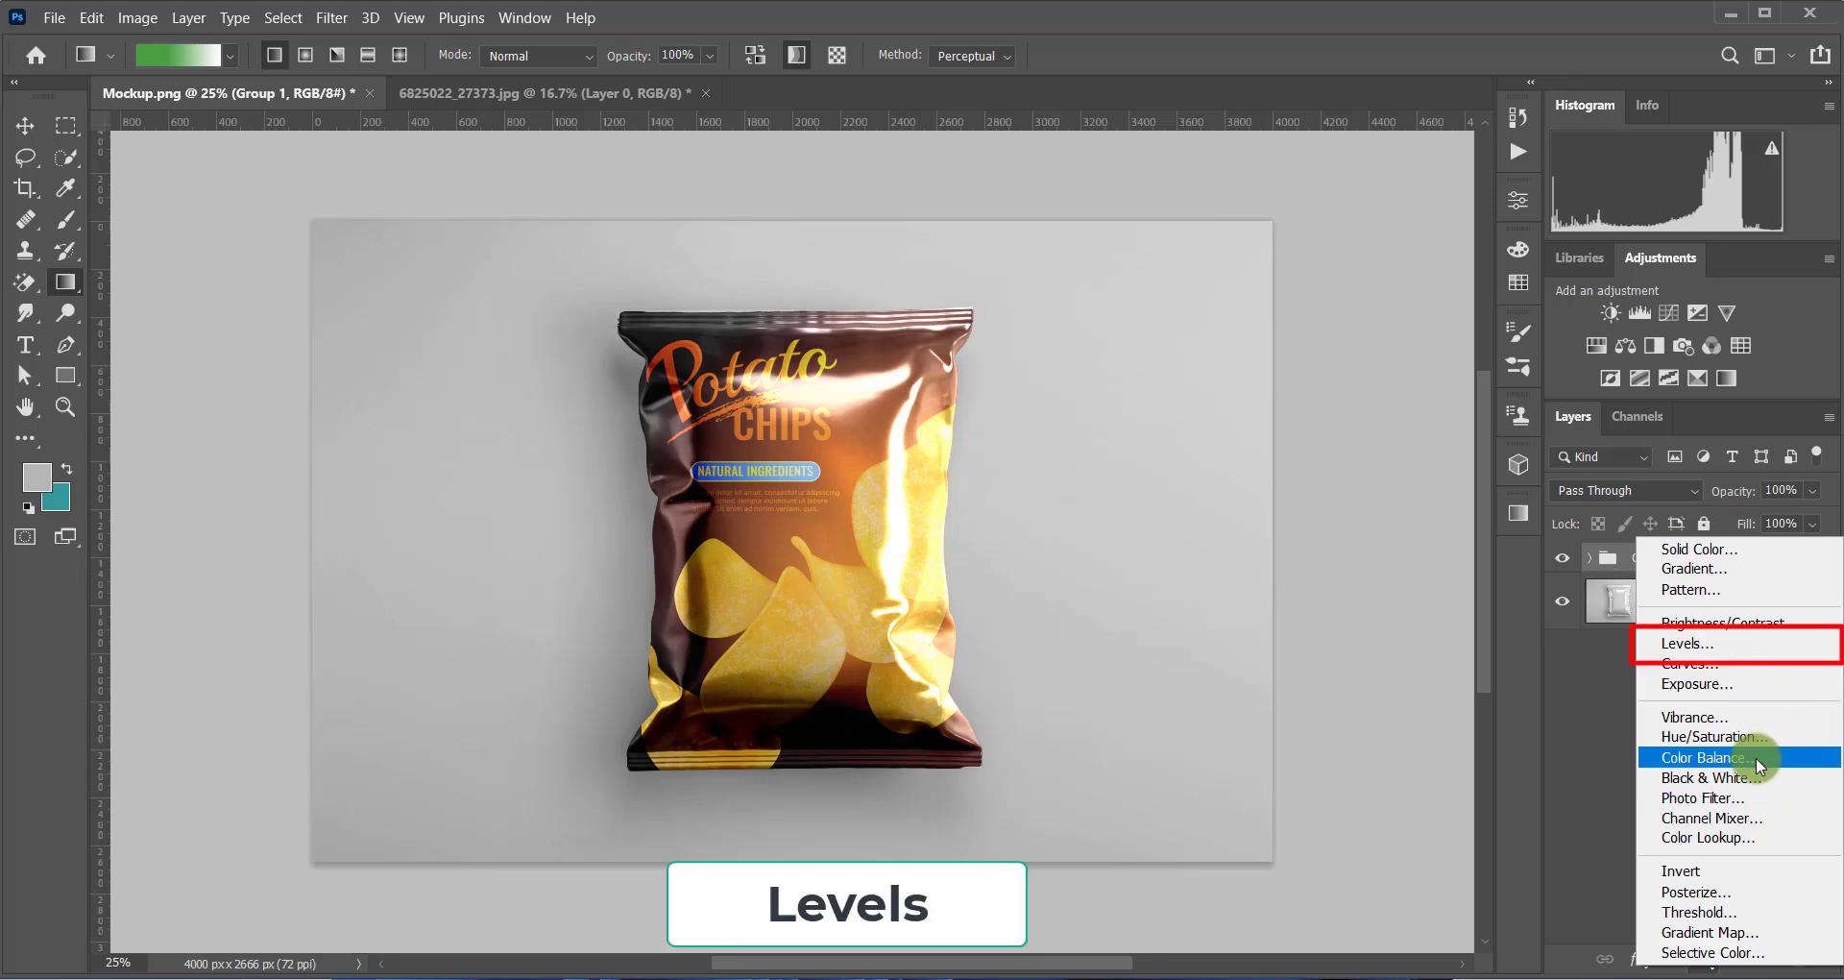
{"action": "left_click", "coordinate": [1760, 650]}
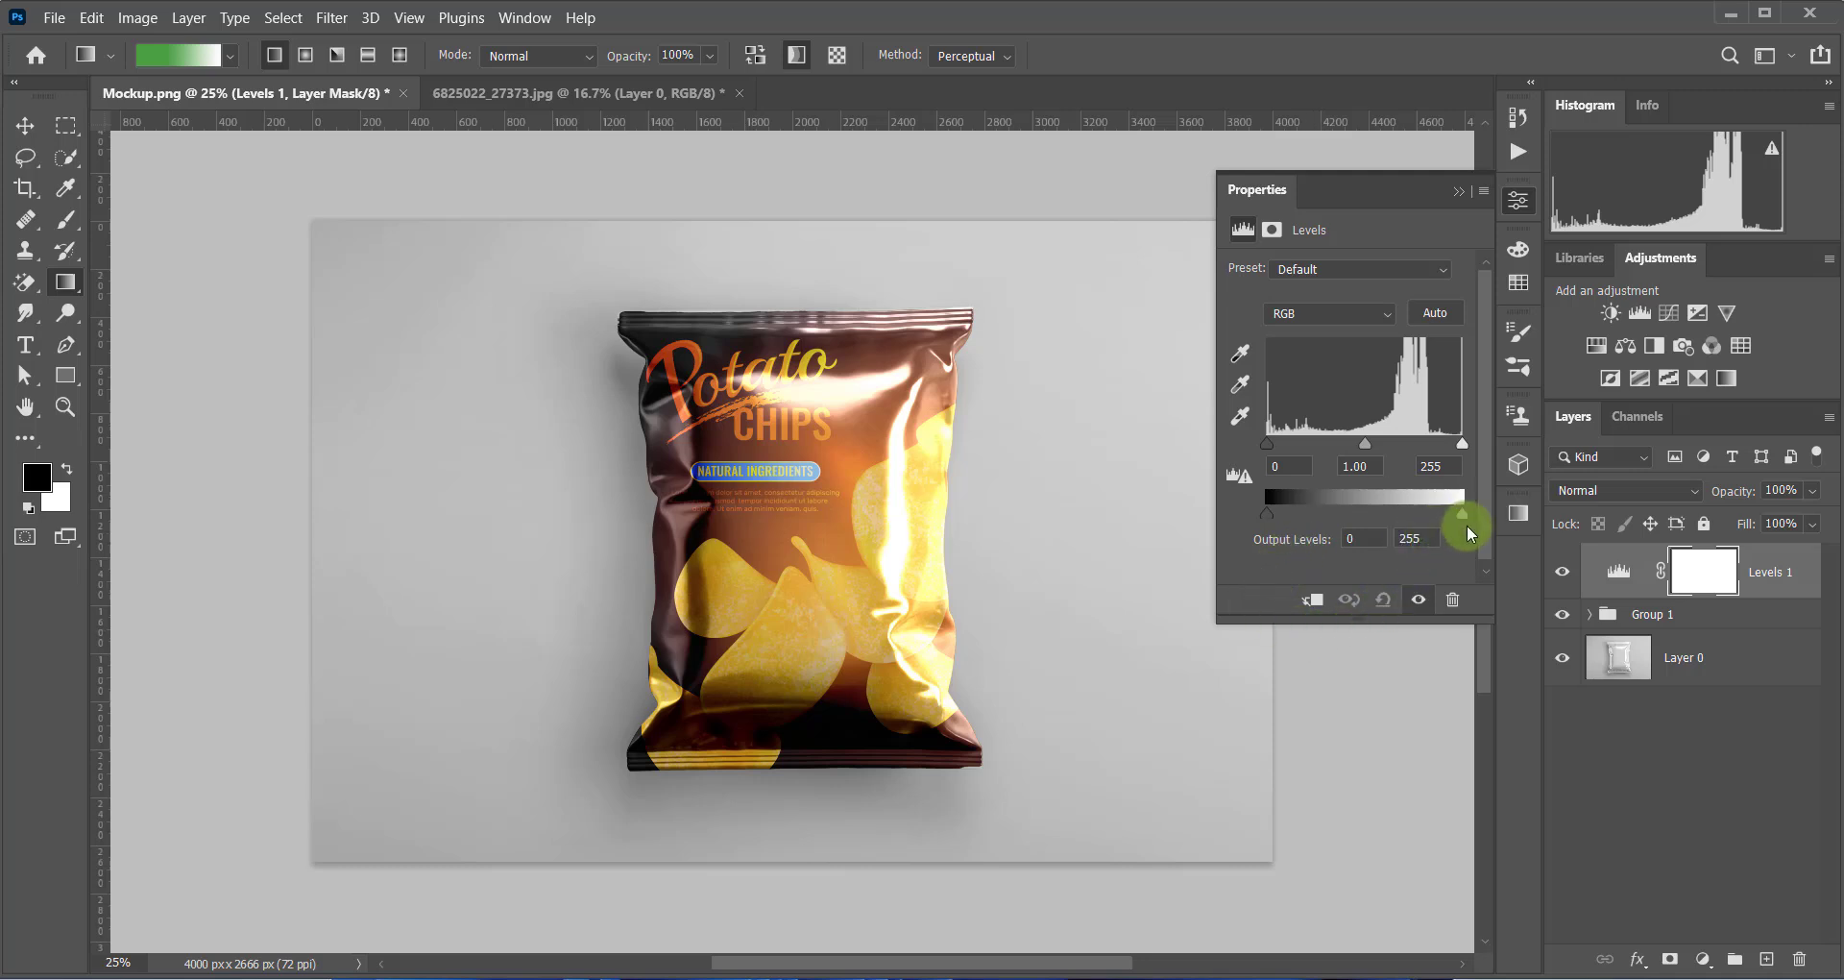
- Set the Levels input black to 22 and output levels to 11 and 224
{"action": "left_click_drag", "start_coordinate": [1457, 516], "coordinate": [1437, 516]}
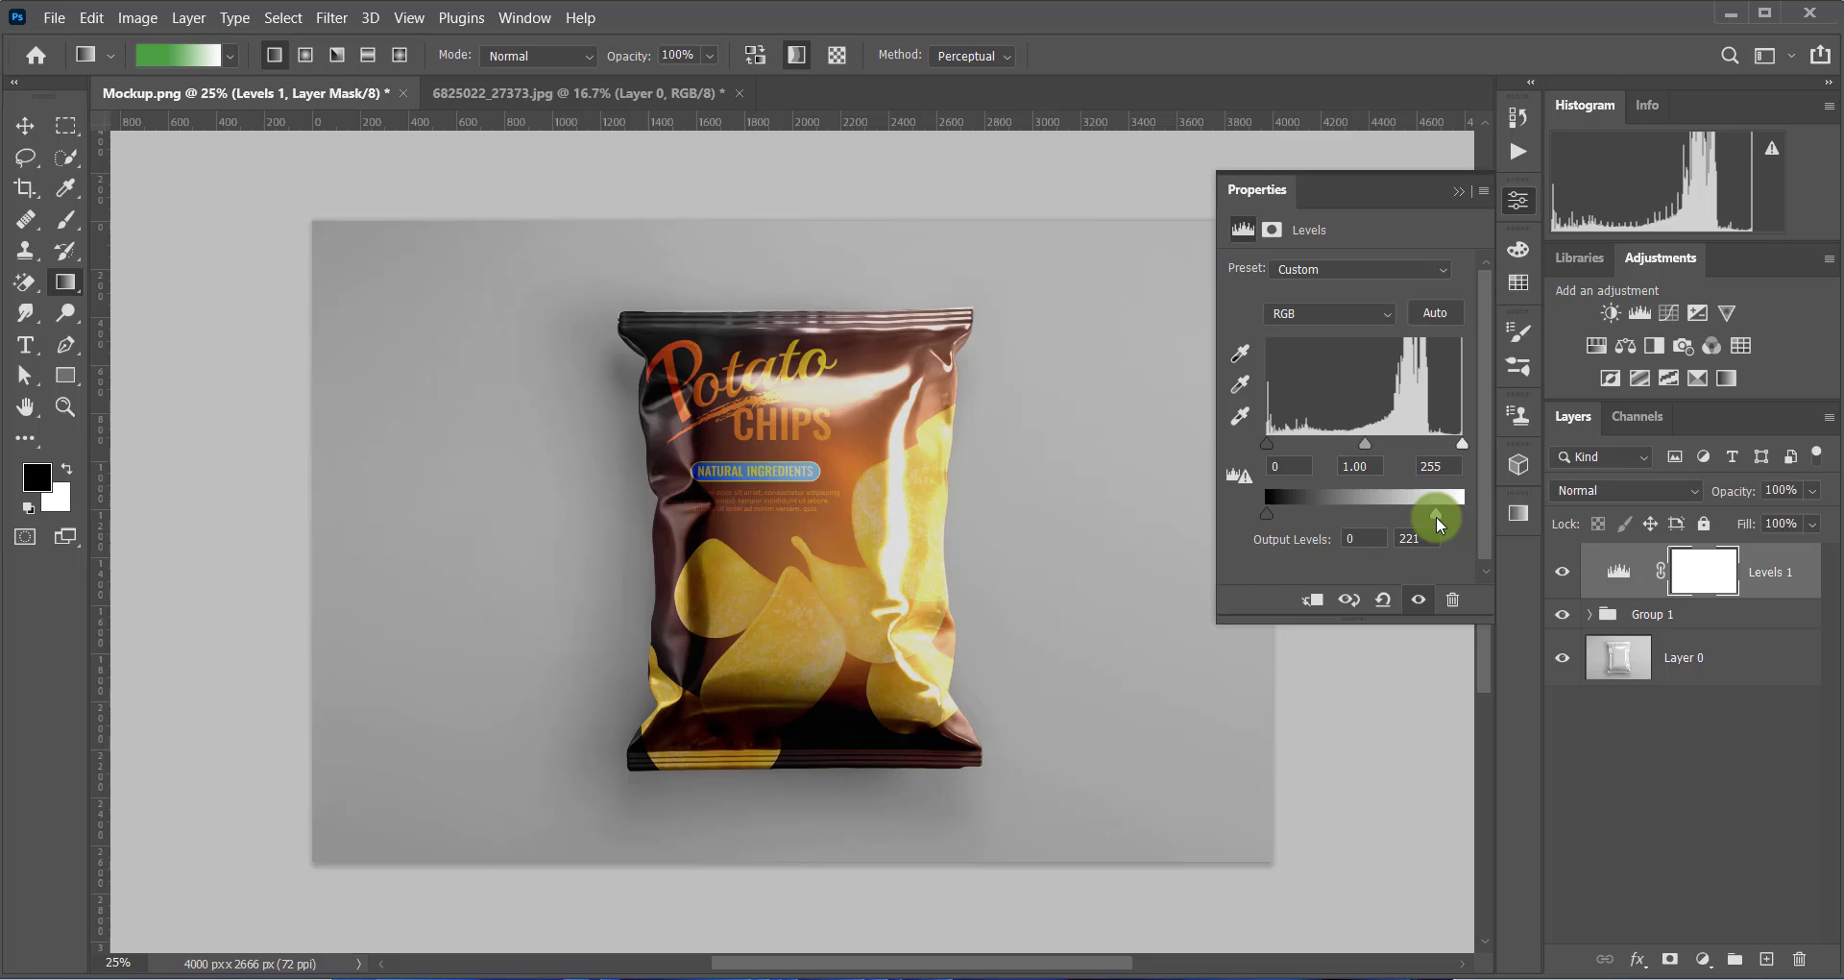
{"action": "left_click_drag", "start_coordinate": [1437, 517], "coordinate": [1440, 518]}
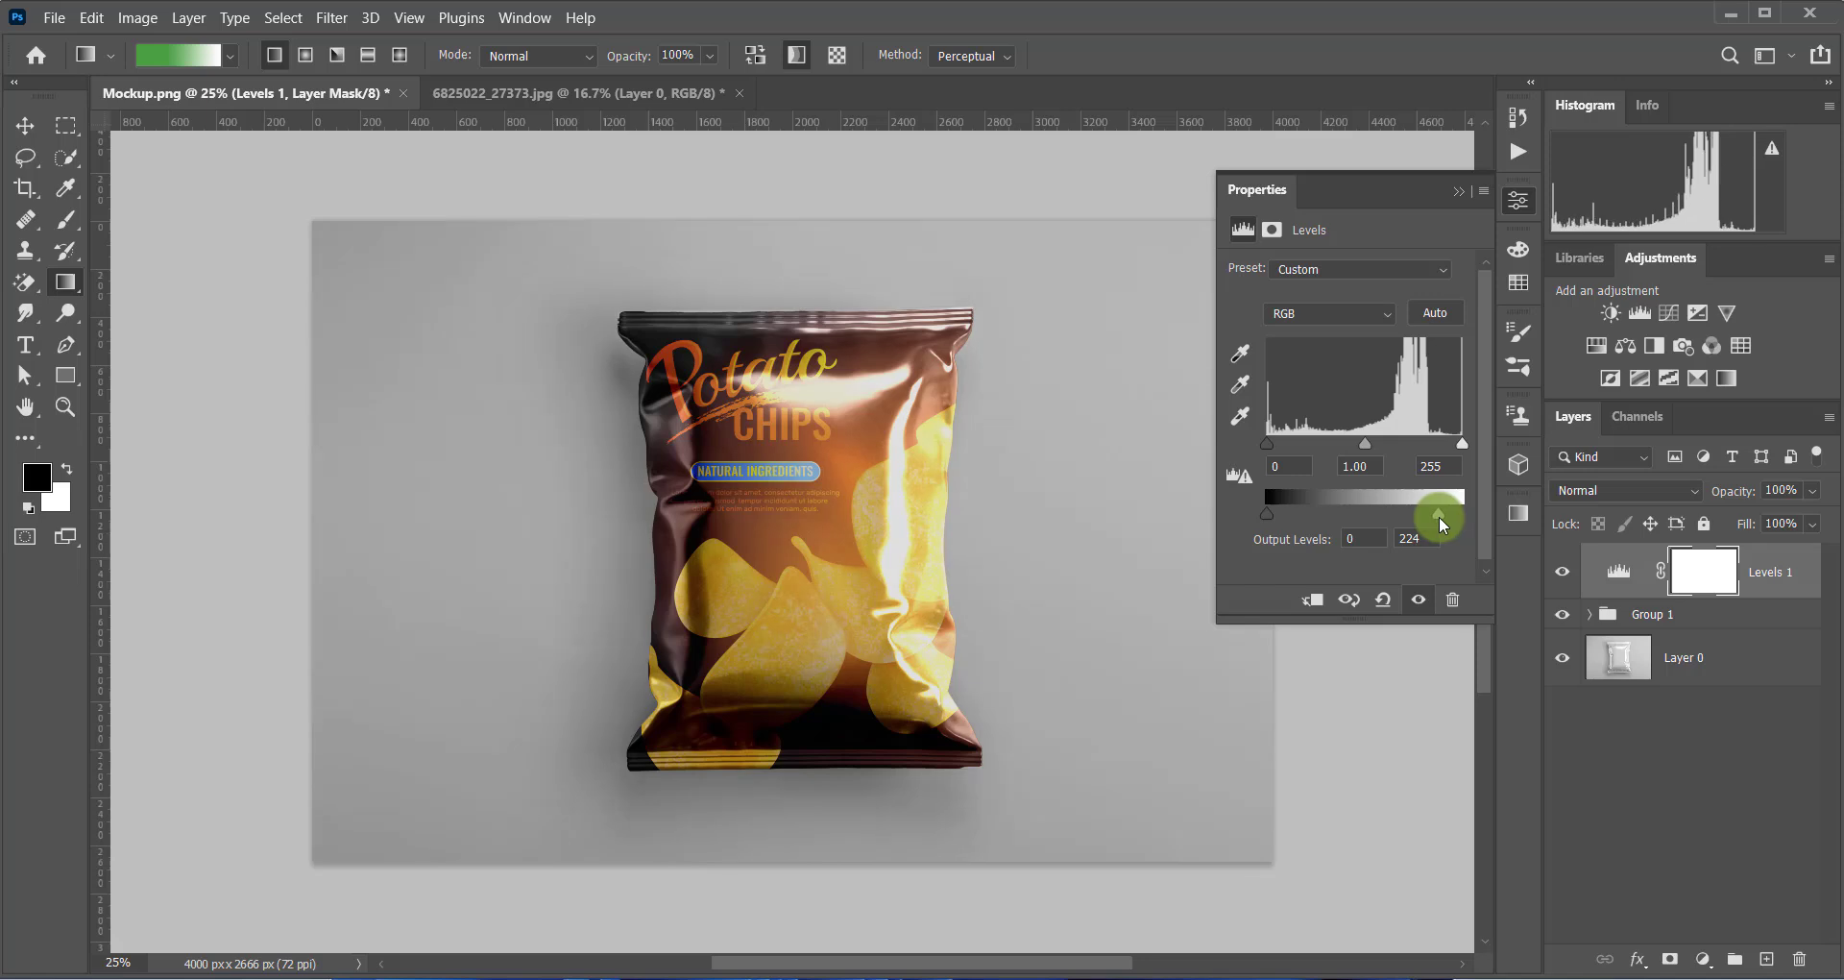
{"action": "mouse_move", "coordinate": [1365, 443]}
{"action": "left_mouse_down"}
{"action": "mouse_move", "coordinate": [1386, 442]}
{"action": "mouse_move", "coordinate": [1368, 442]}
{"action": "left_mouse_up"}
{"action": "left_click", "coordinate": [1462, 443]}
{"action": "mouse_move", "coordinate": [1463, 447]}
{"action": "left_mouse_down"}
{"action": "mouse_move", "coordinate": [1414, 444]}
{"action": "mouse_move", "coordinate": [1468, 451]}
{"action": "left_mouse_up"}
{"action": "mouse_move", "coordinate": [1268, 444]}
{"action": "left_mouse_down"}
{"action": "mouse_move", "coordinate": [1303, 444]}
{"action": "mouse_move", "coordinate": [1266, 445]}
{"action": "mouse_move", "coordinate": [1284, 444]}
{"action": "left_mouse_up"}
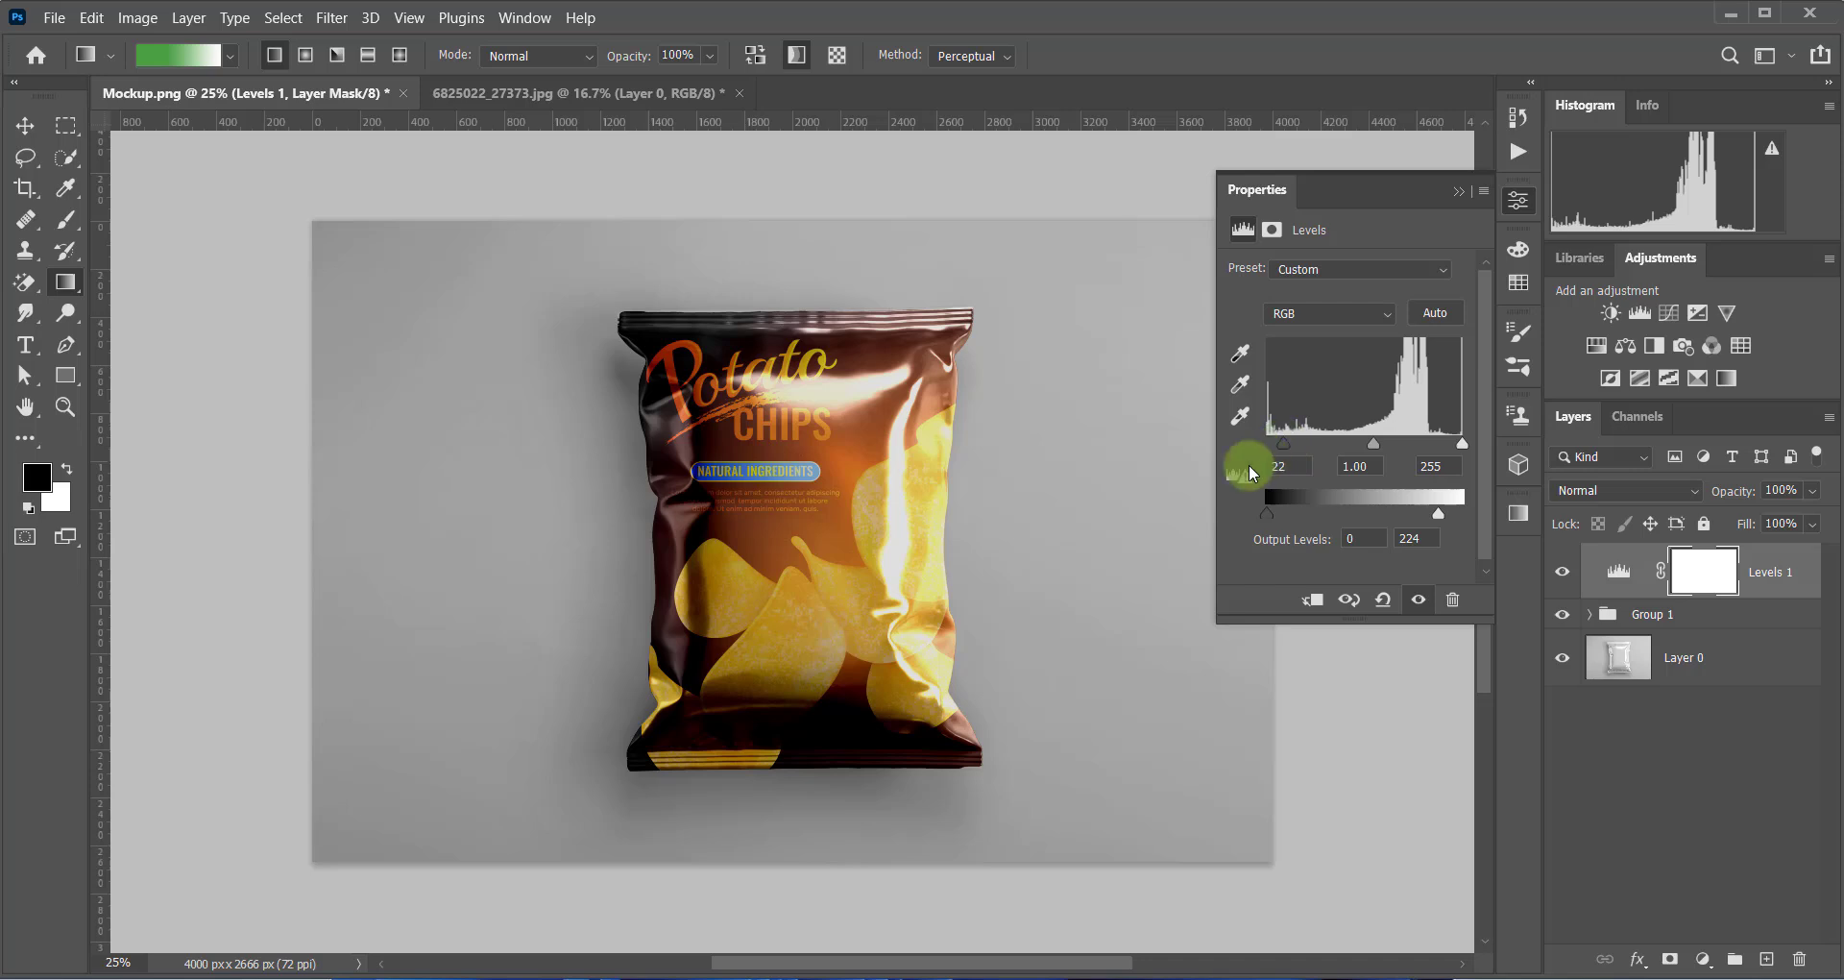
{"action": "mouse_move", "coordinate": [1270, 514]}
{"action": "left_mouse_down"}
{"action": "mouse_move", "coordinate": [1300, 515]}
{"action": "mouse_move", "coordinate": [1276, 515]}
{"action": "left_mouse_up"}
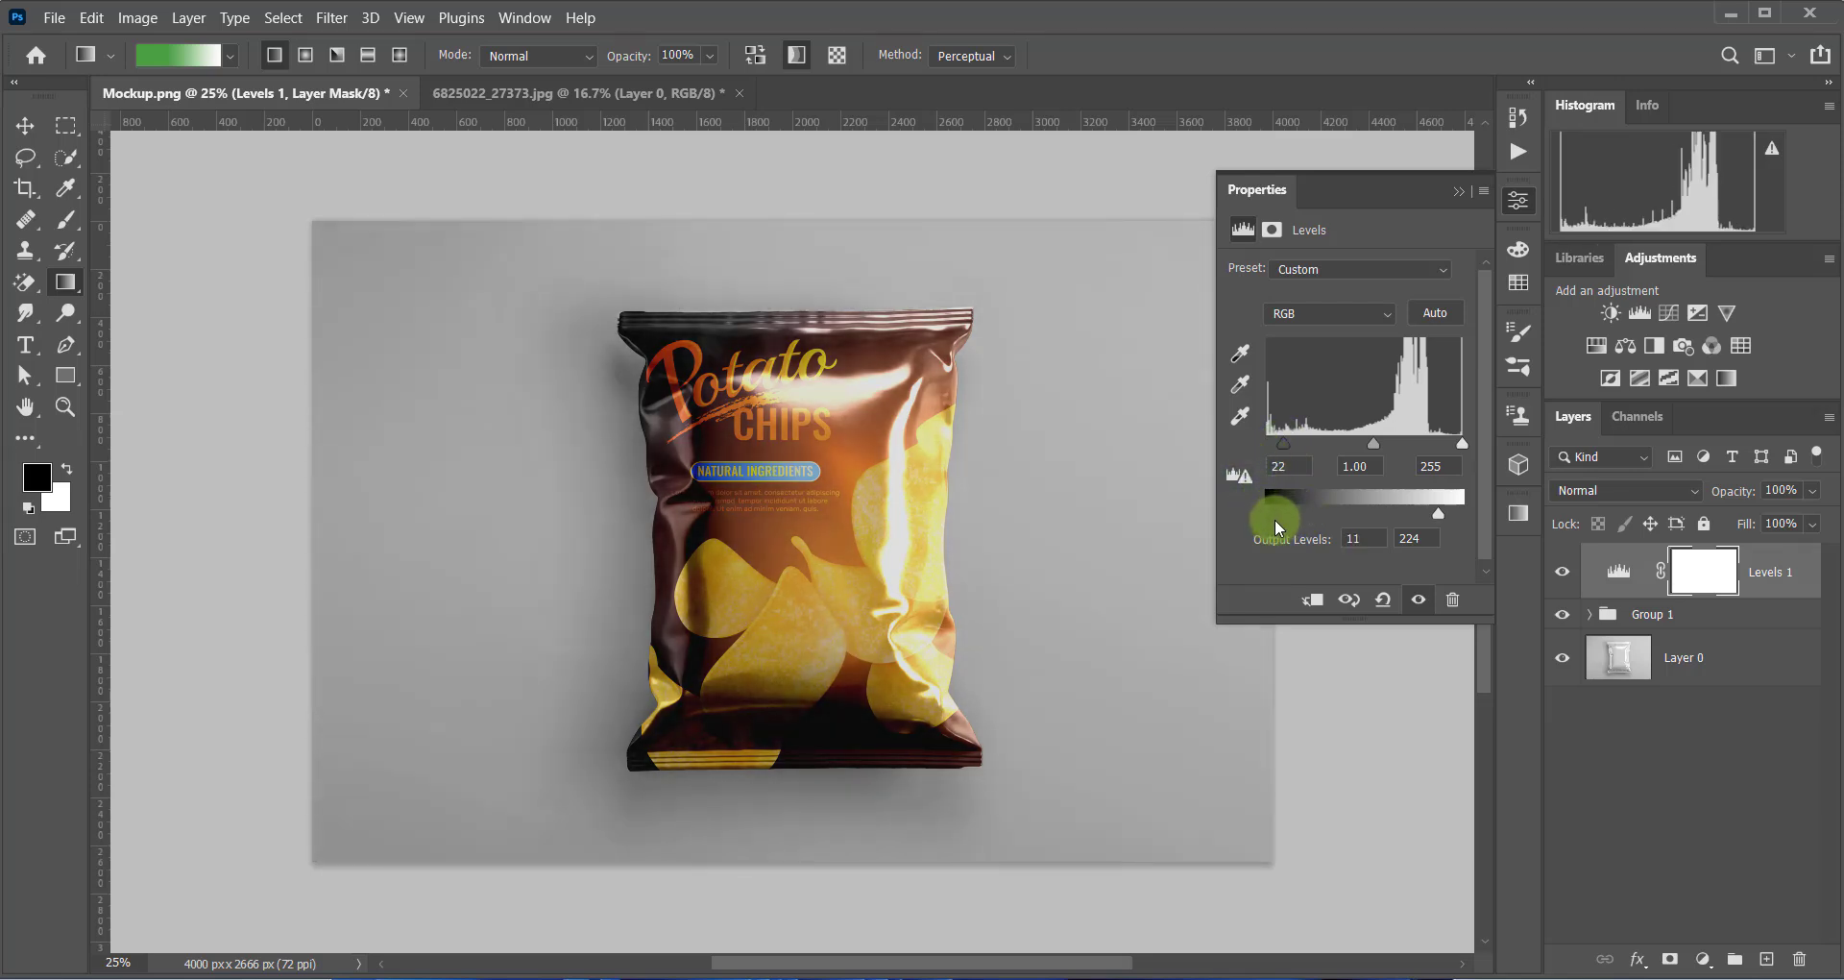
{"action": "left_click", "coordinate": [1461, 192]}
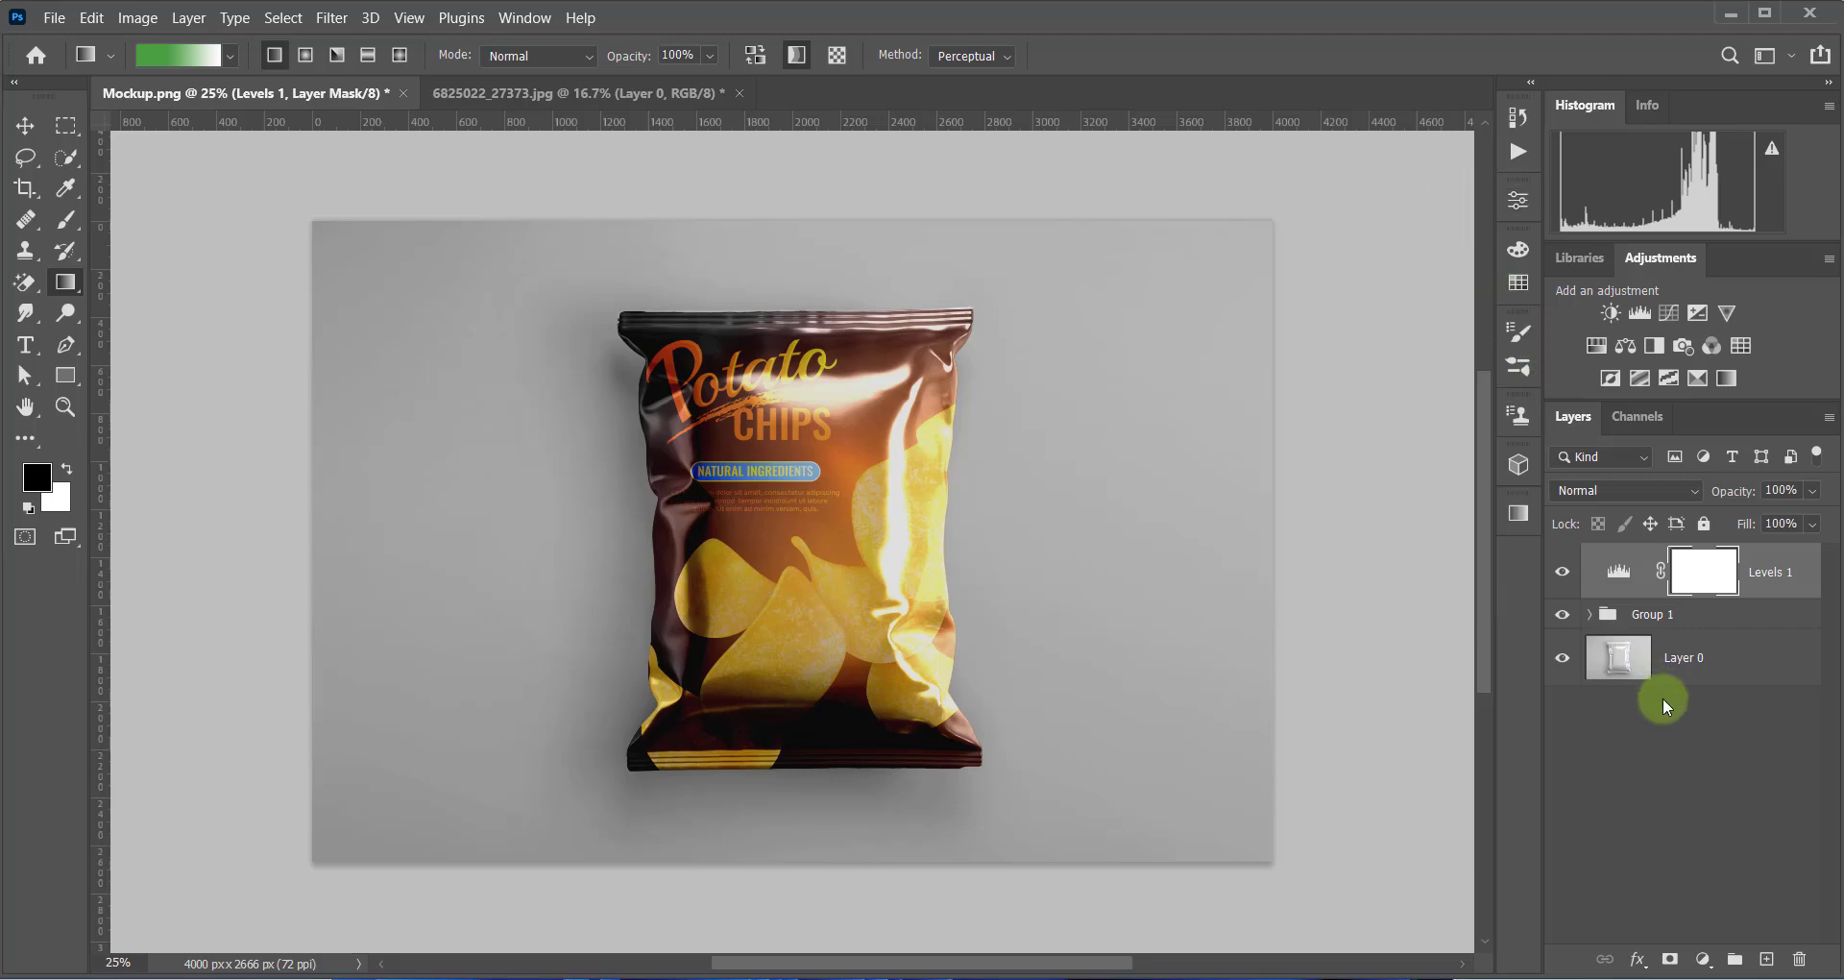
{"action": "left_click", "coordinate": [1758, 661]}
{"action": "left_click", "coordinate": [1563, 661]}
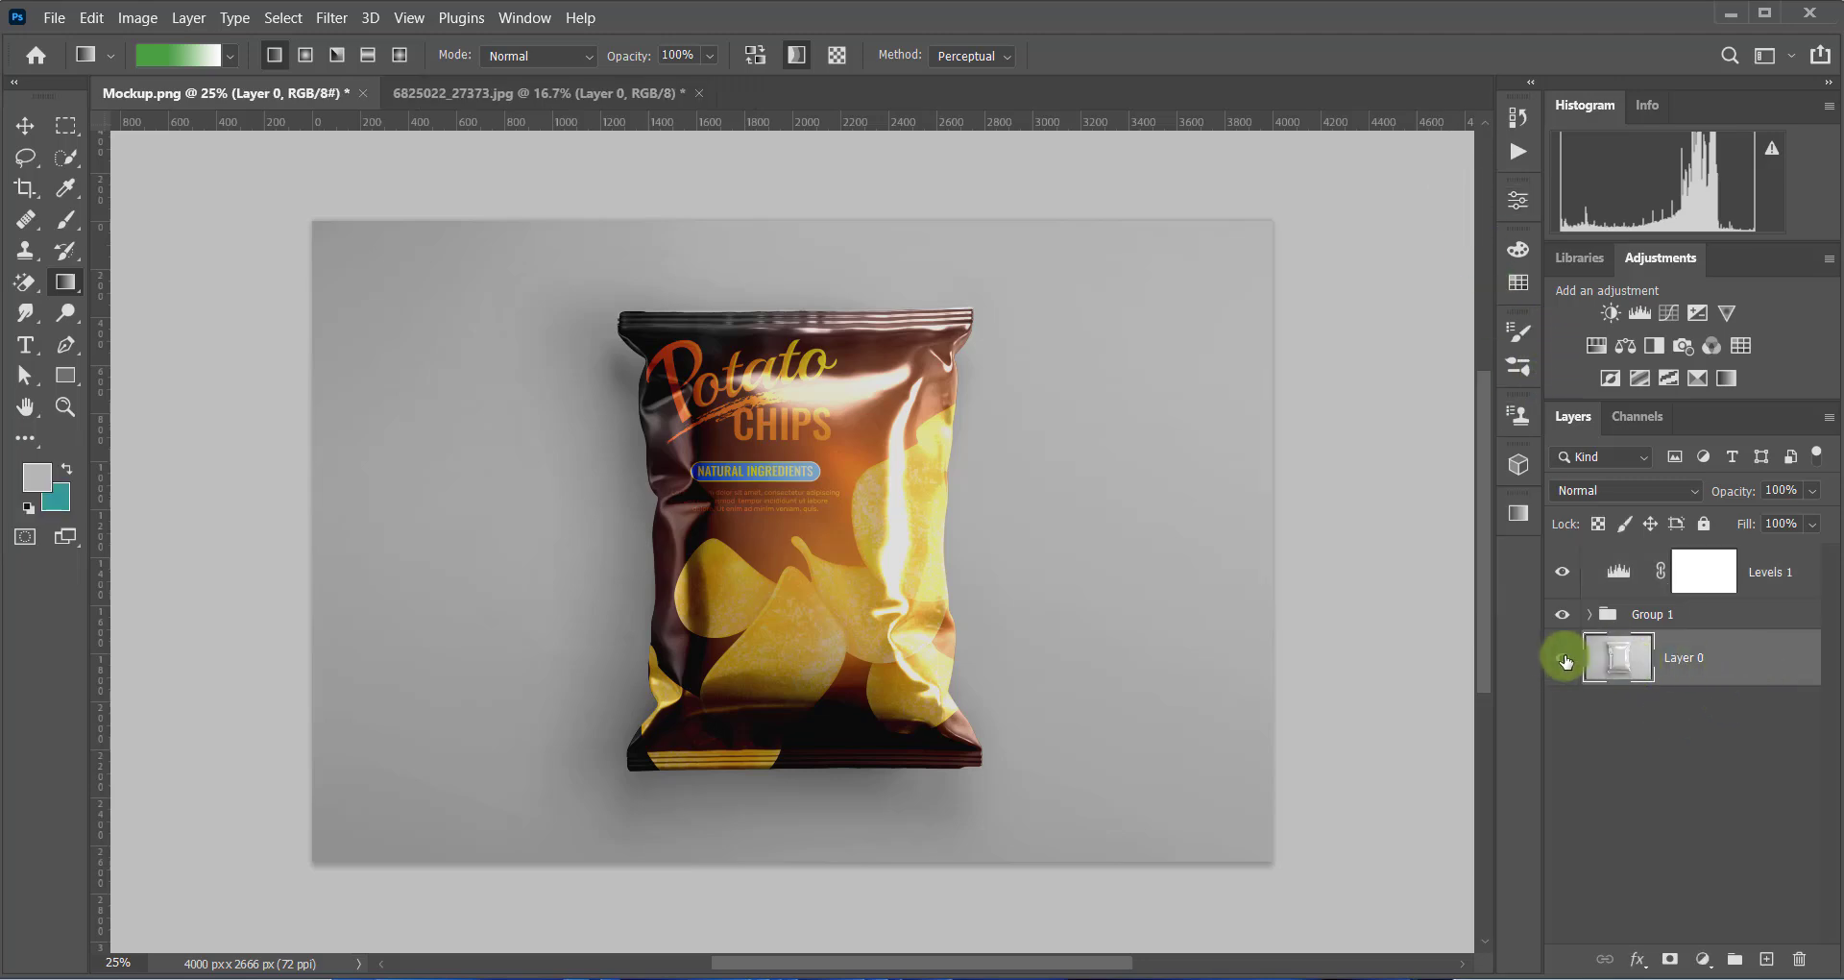
{"action": "left_click", "coordinate": [1563, 661]}
{"action": "left_click", "coordinate": [1562, 616]}
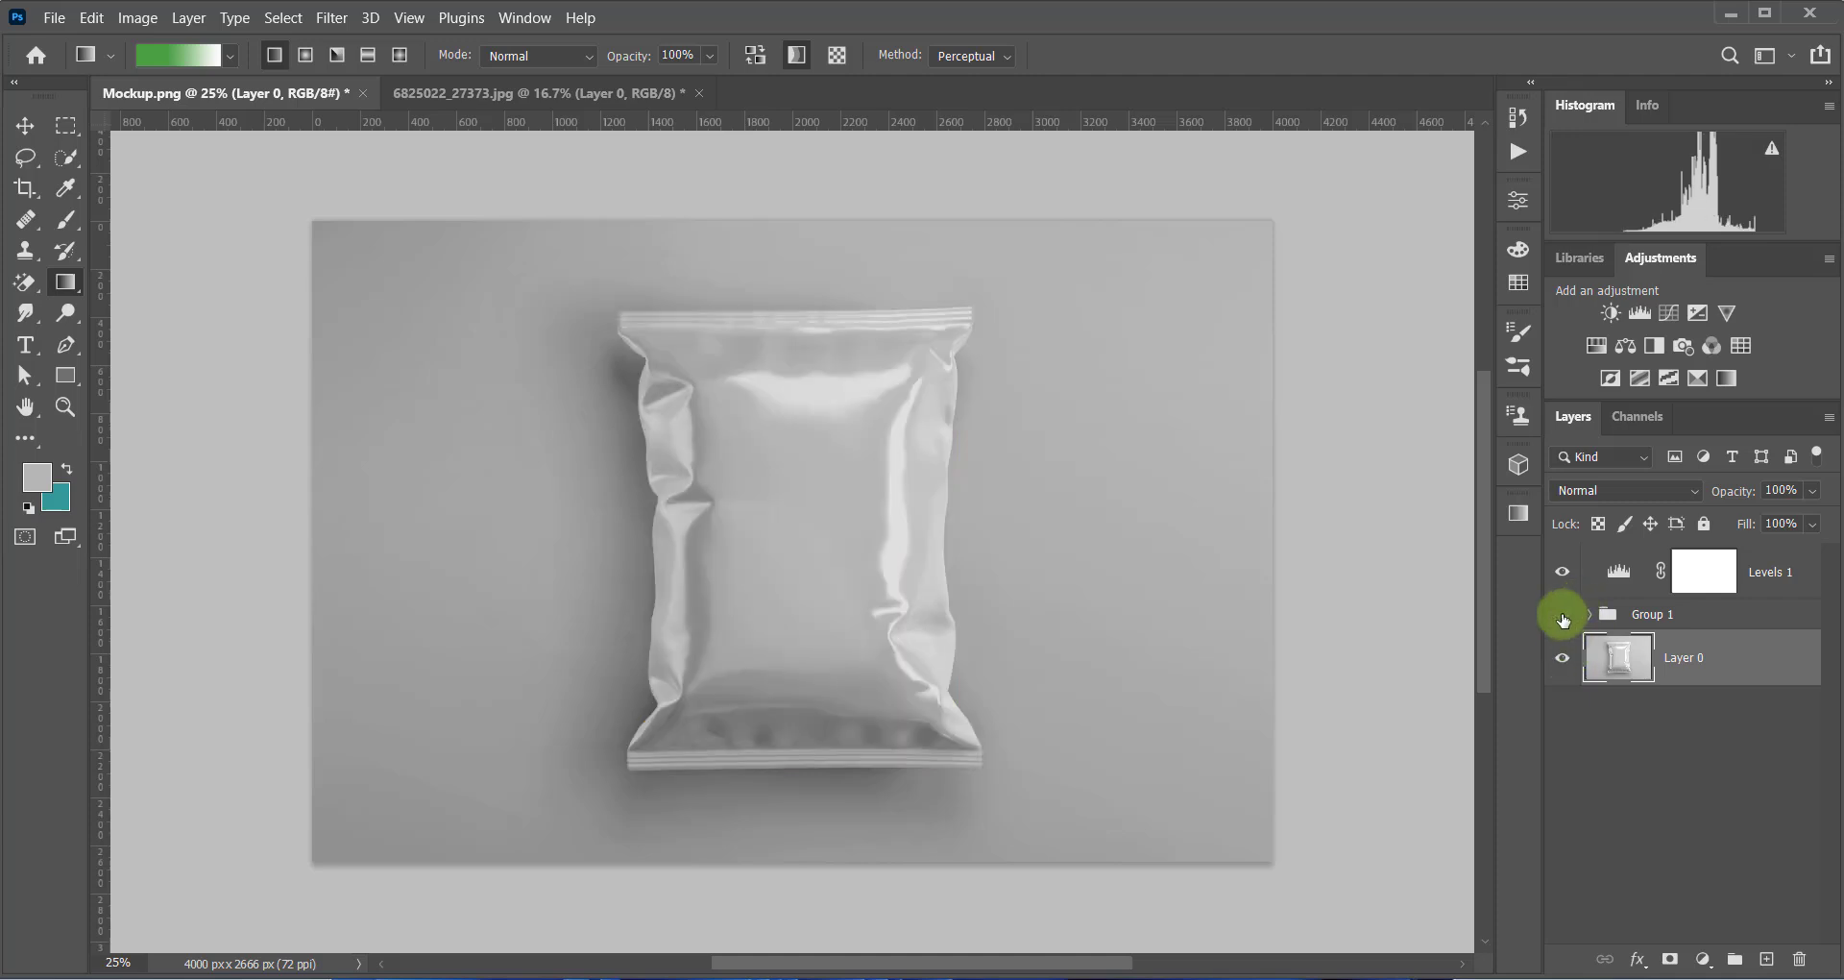
{"action": "left_click", "coordinate": [1563, 618]}
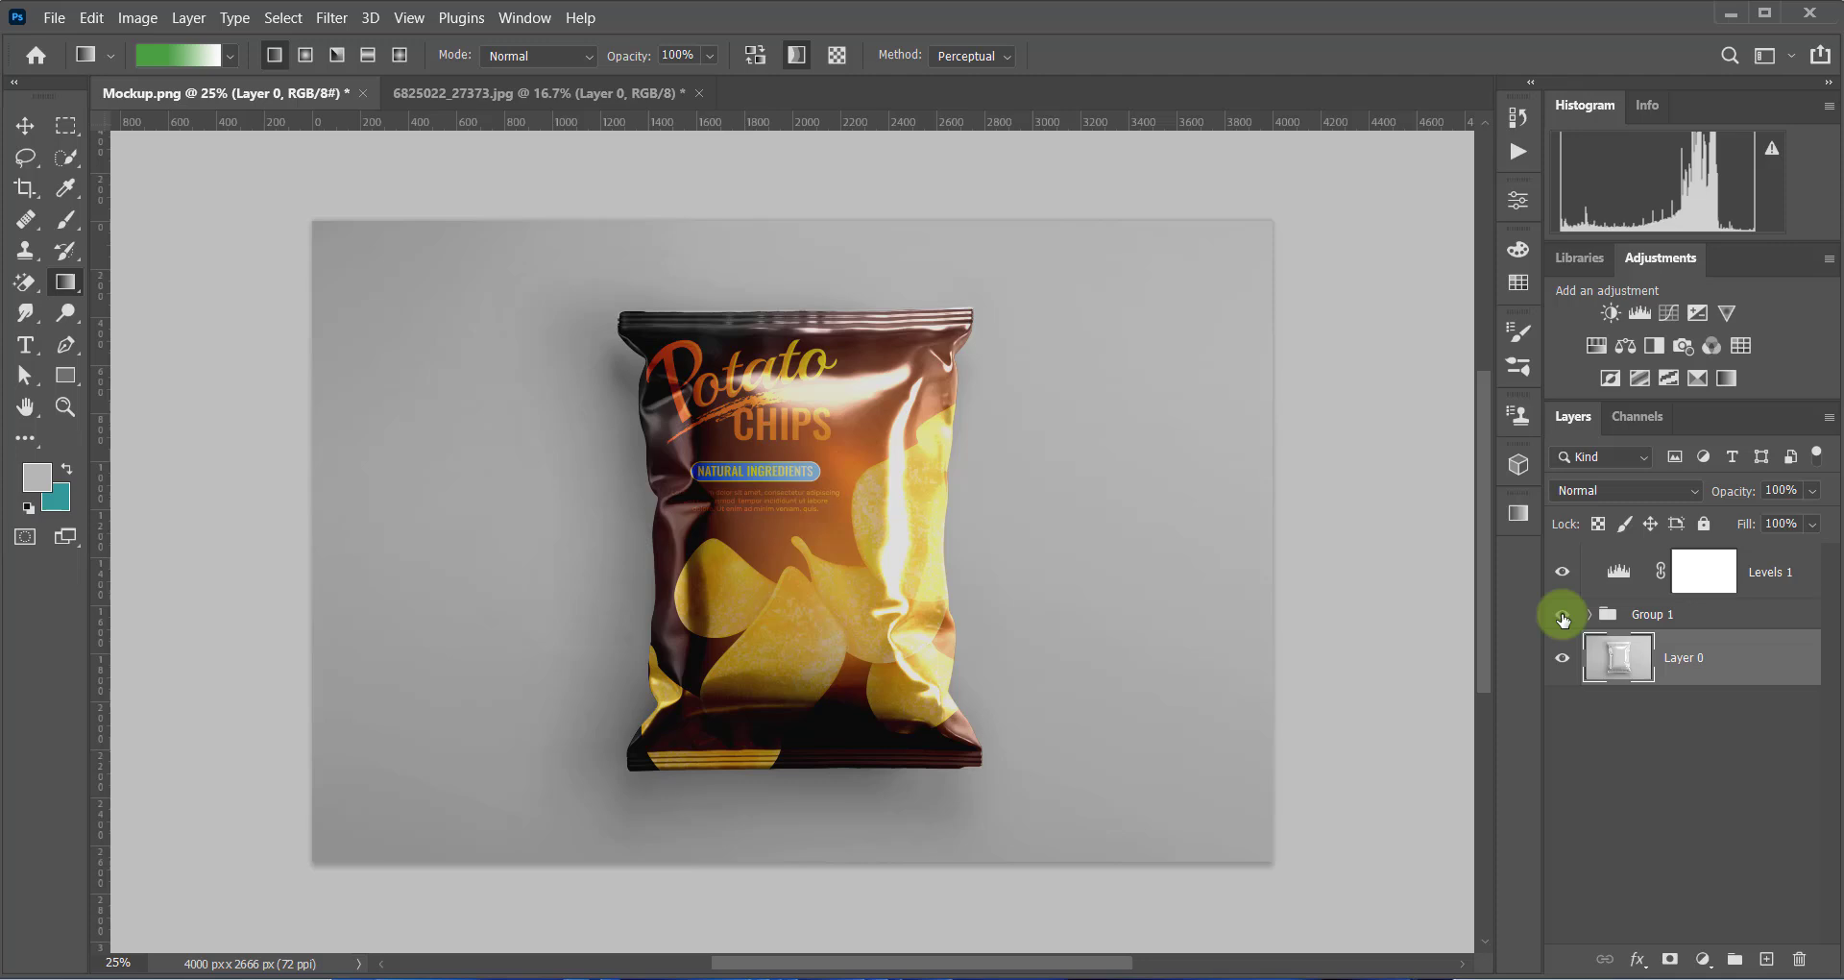